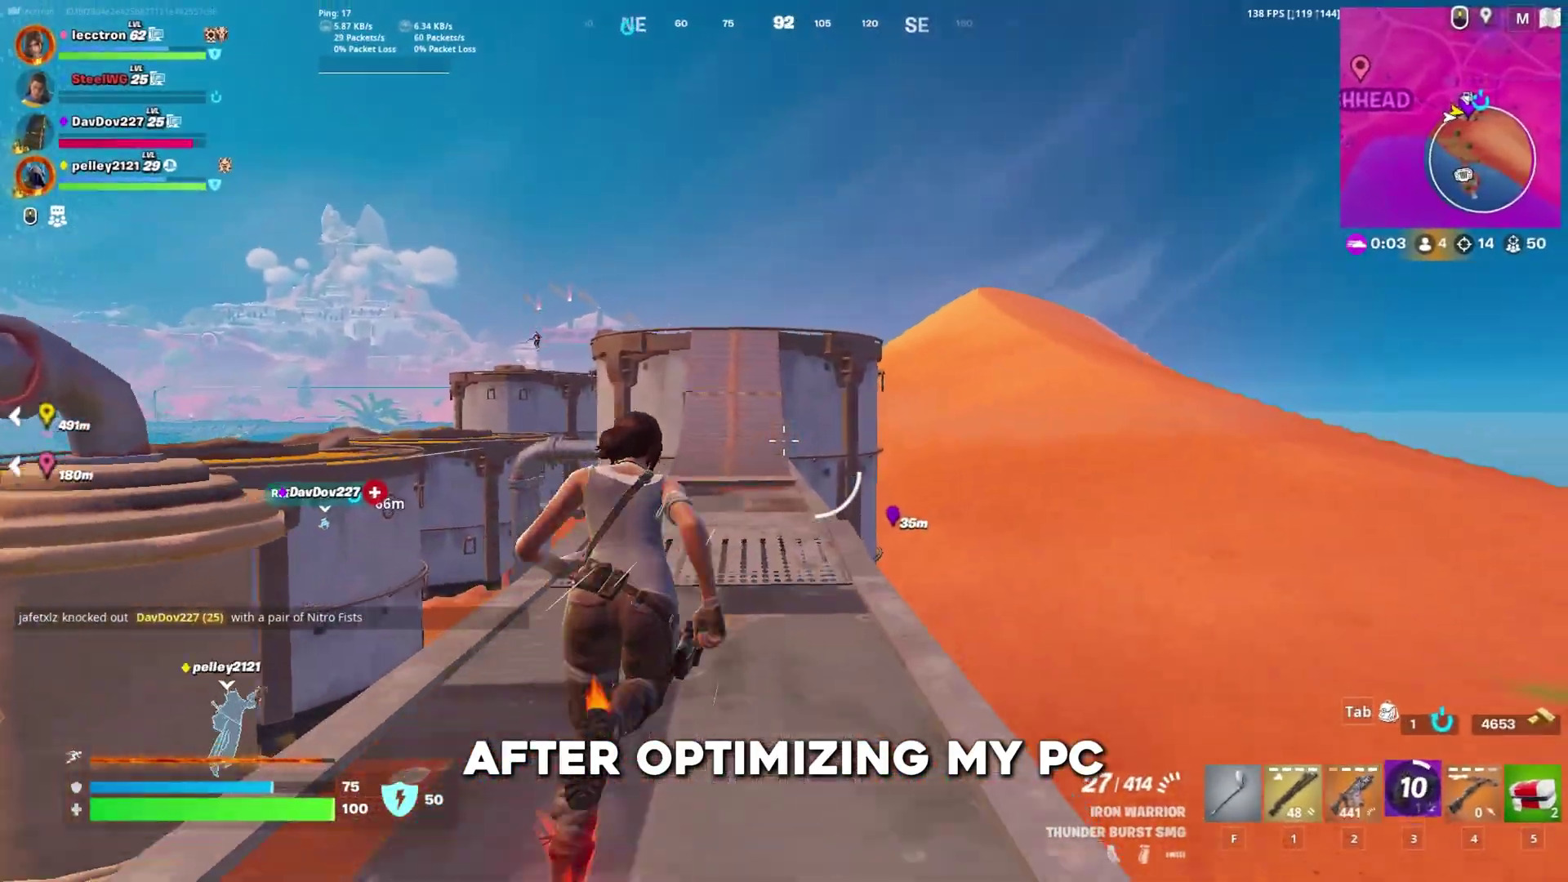
Switch to the combat shotgun, eliminate the last tank-top enemies, then open the emote wheel
key("1")
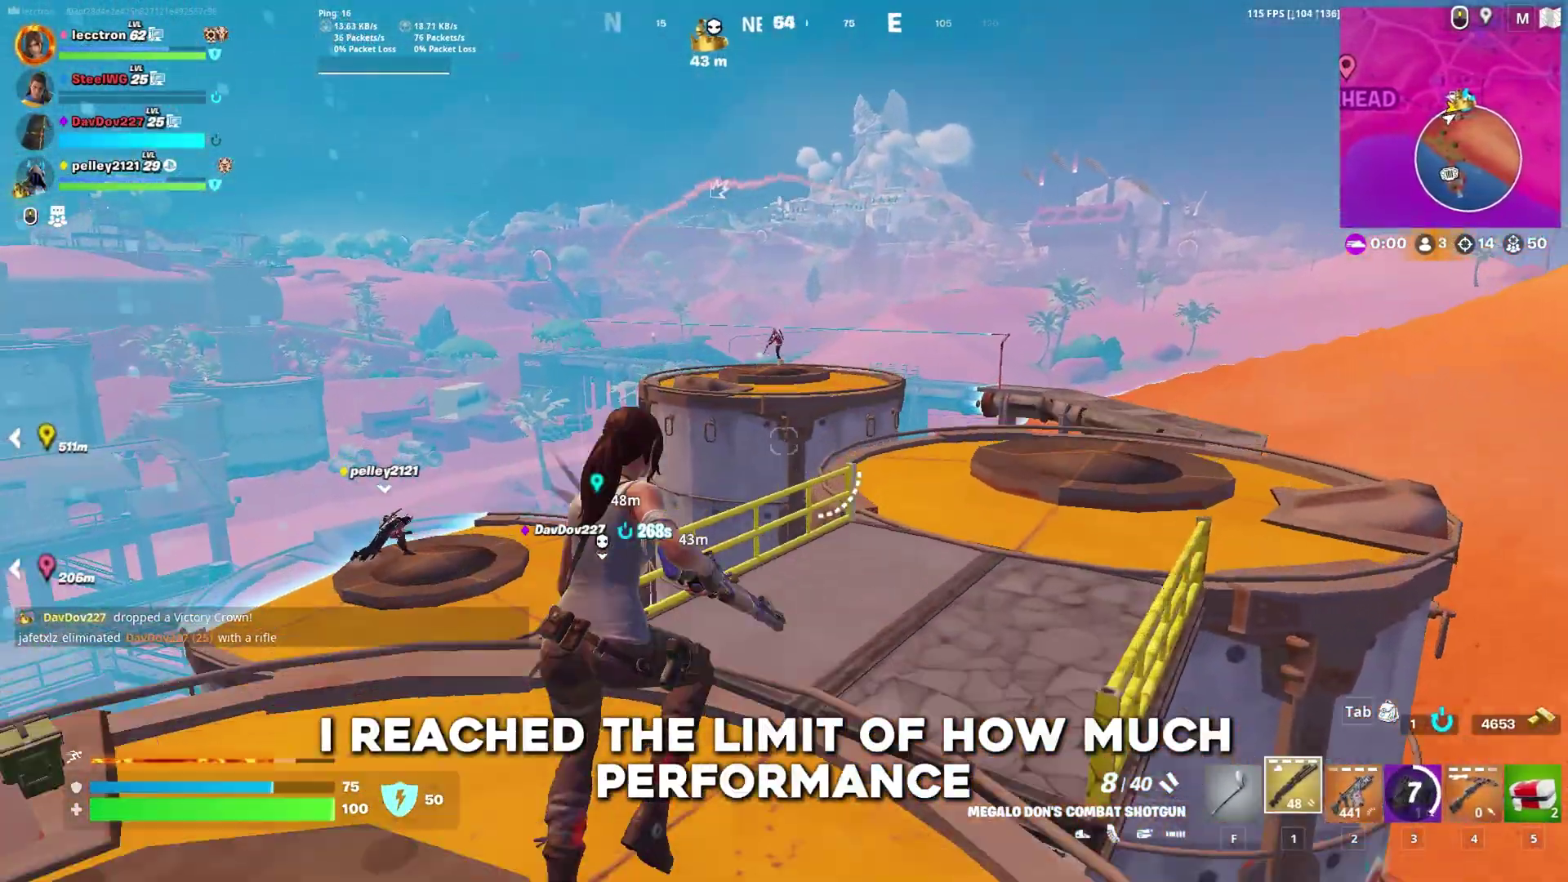
left_click(784, 441)
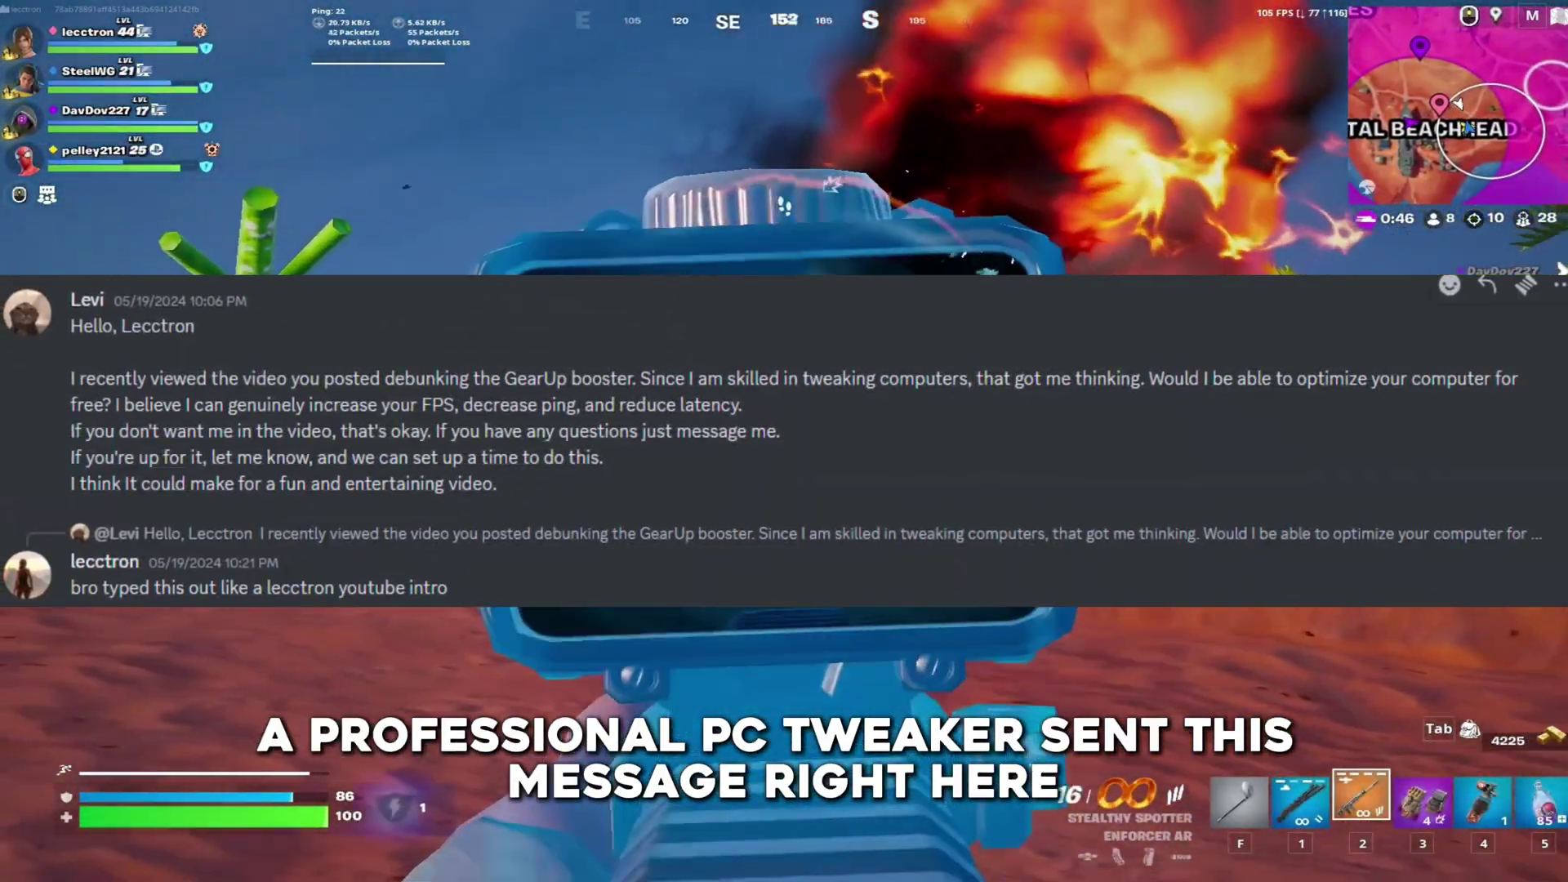
left_click(784, 441)
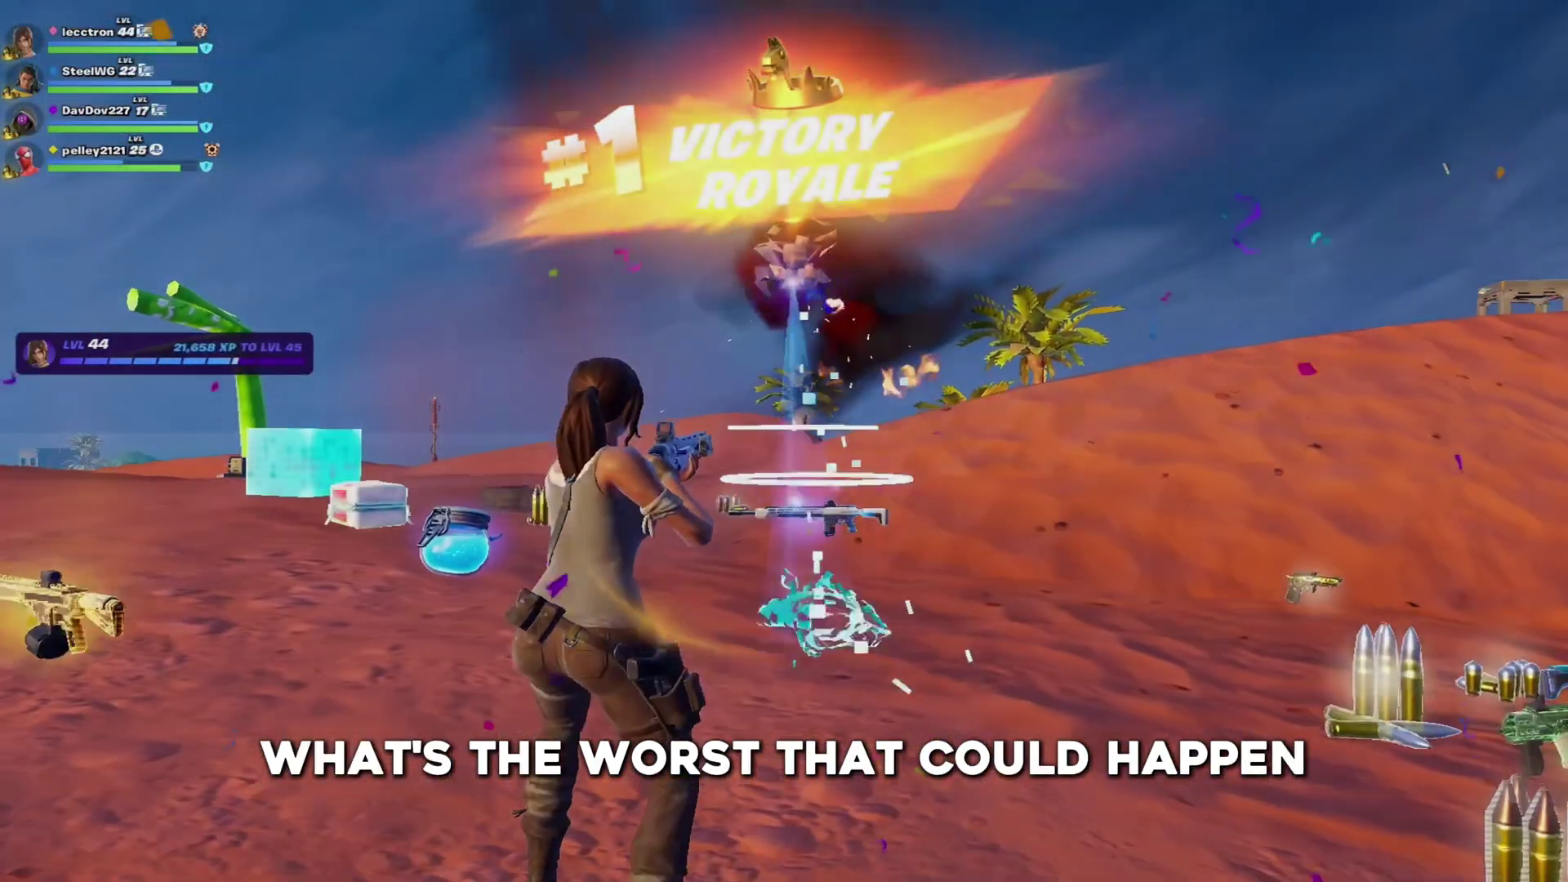
key("b")
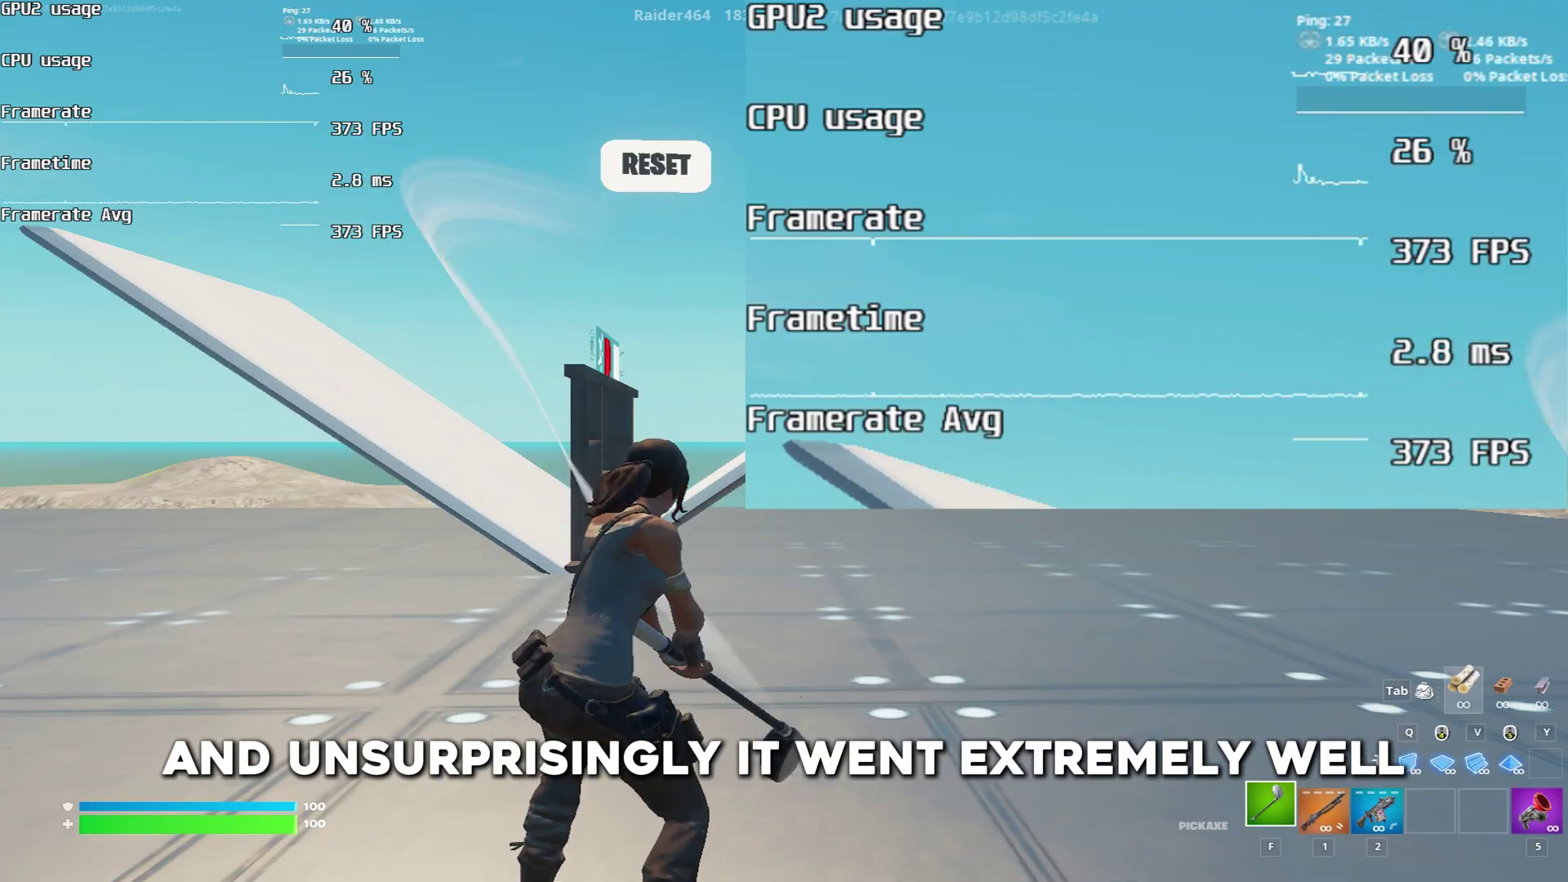
Swing the pickaxe six times in the creative map while watching the FPS overlay
left_click(784, 441)
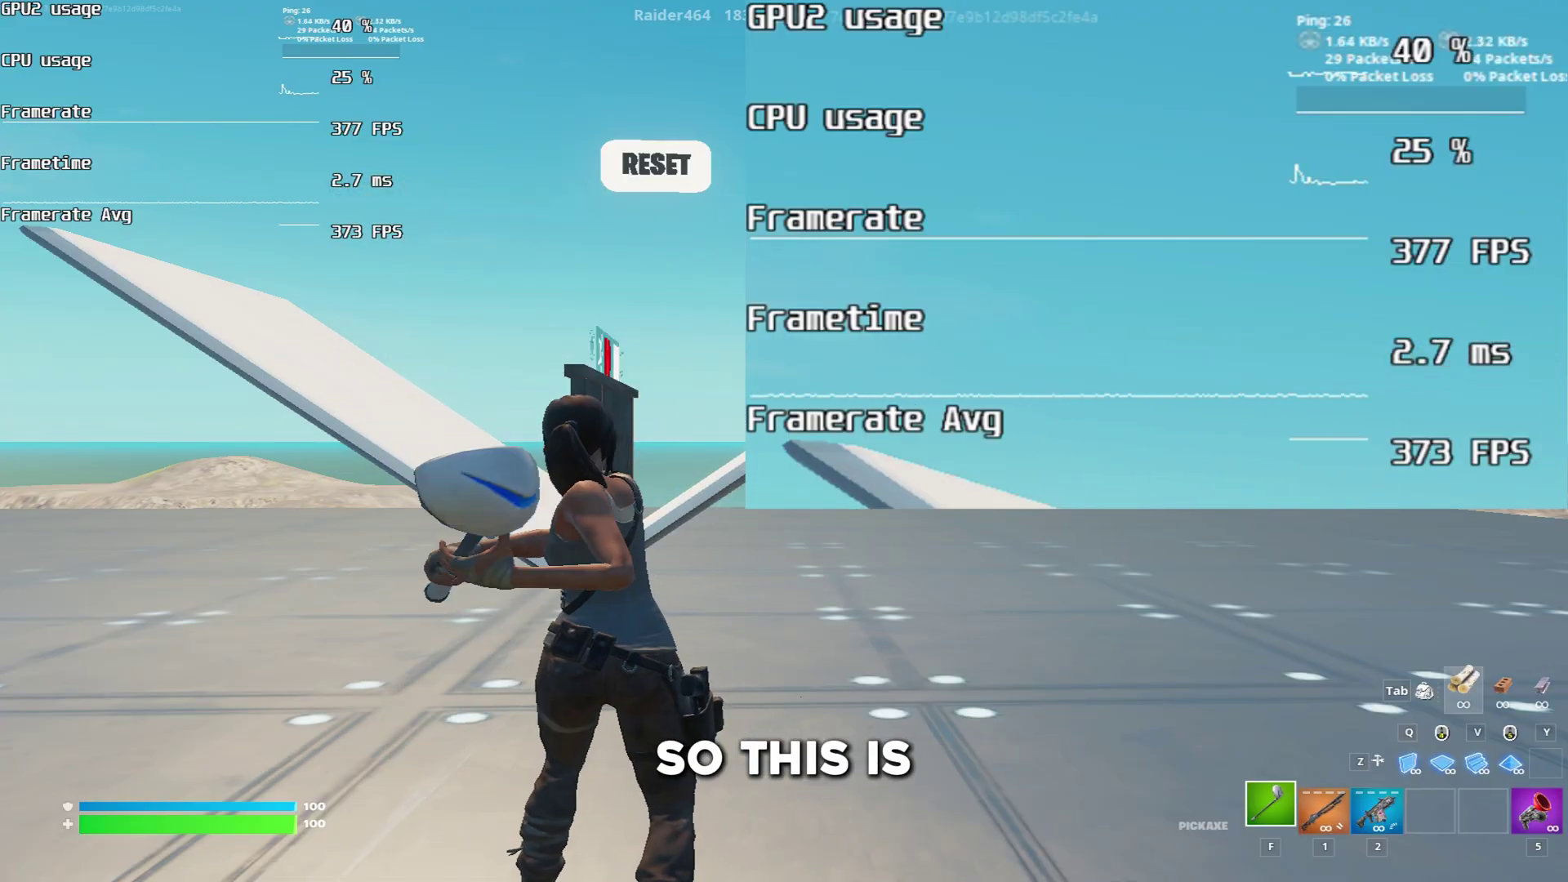
left_click(784, 441)
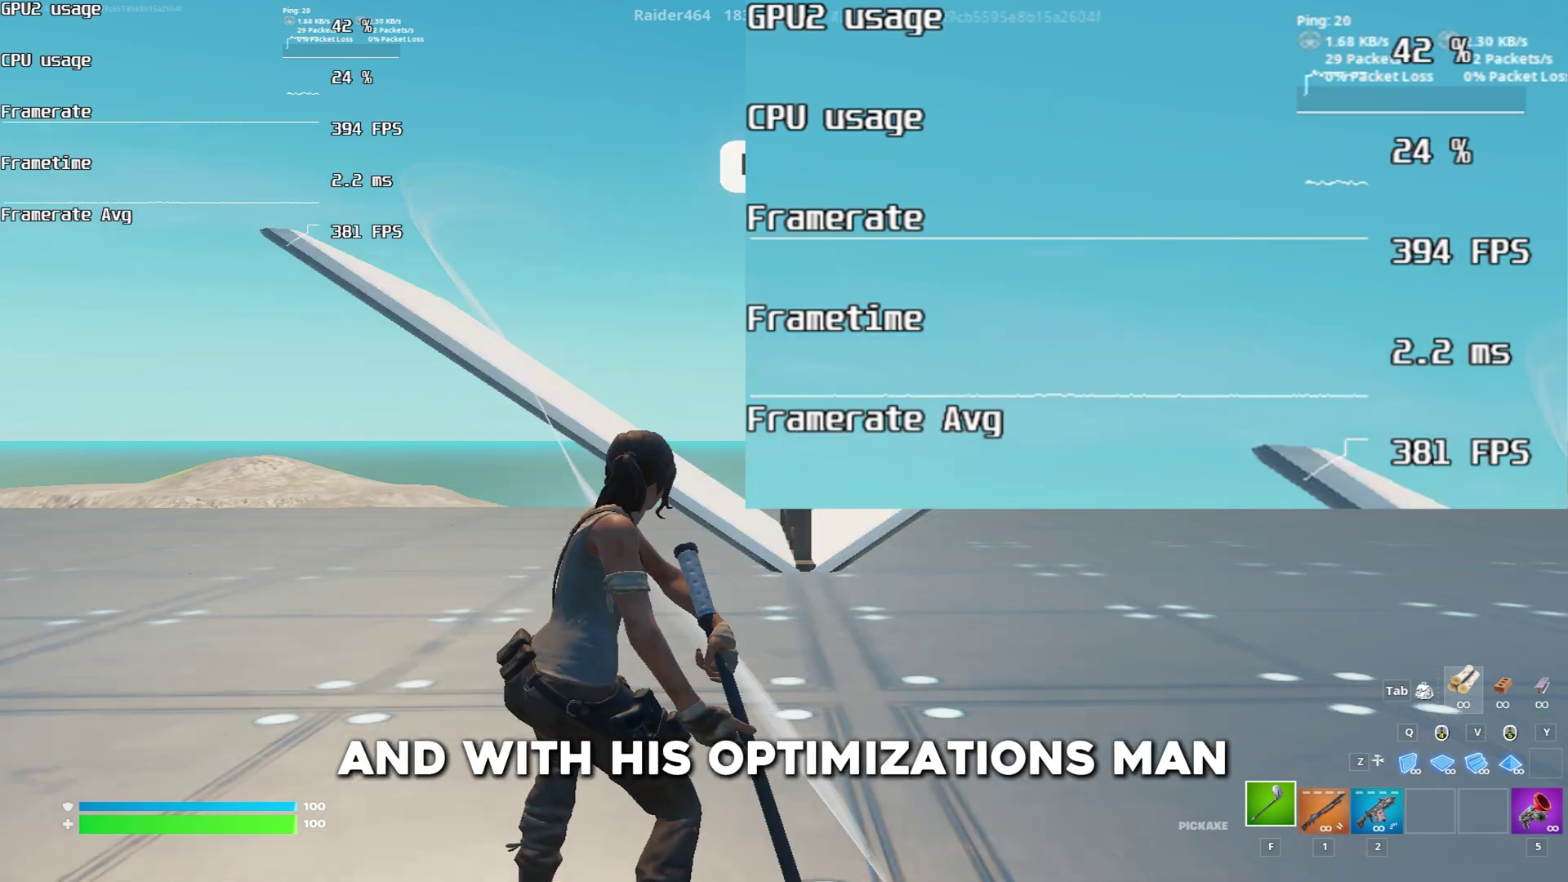
left_click(784, 441)
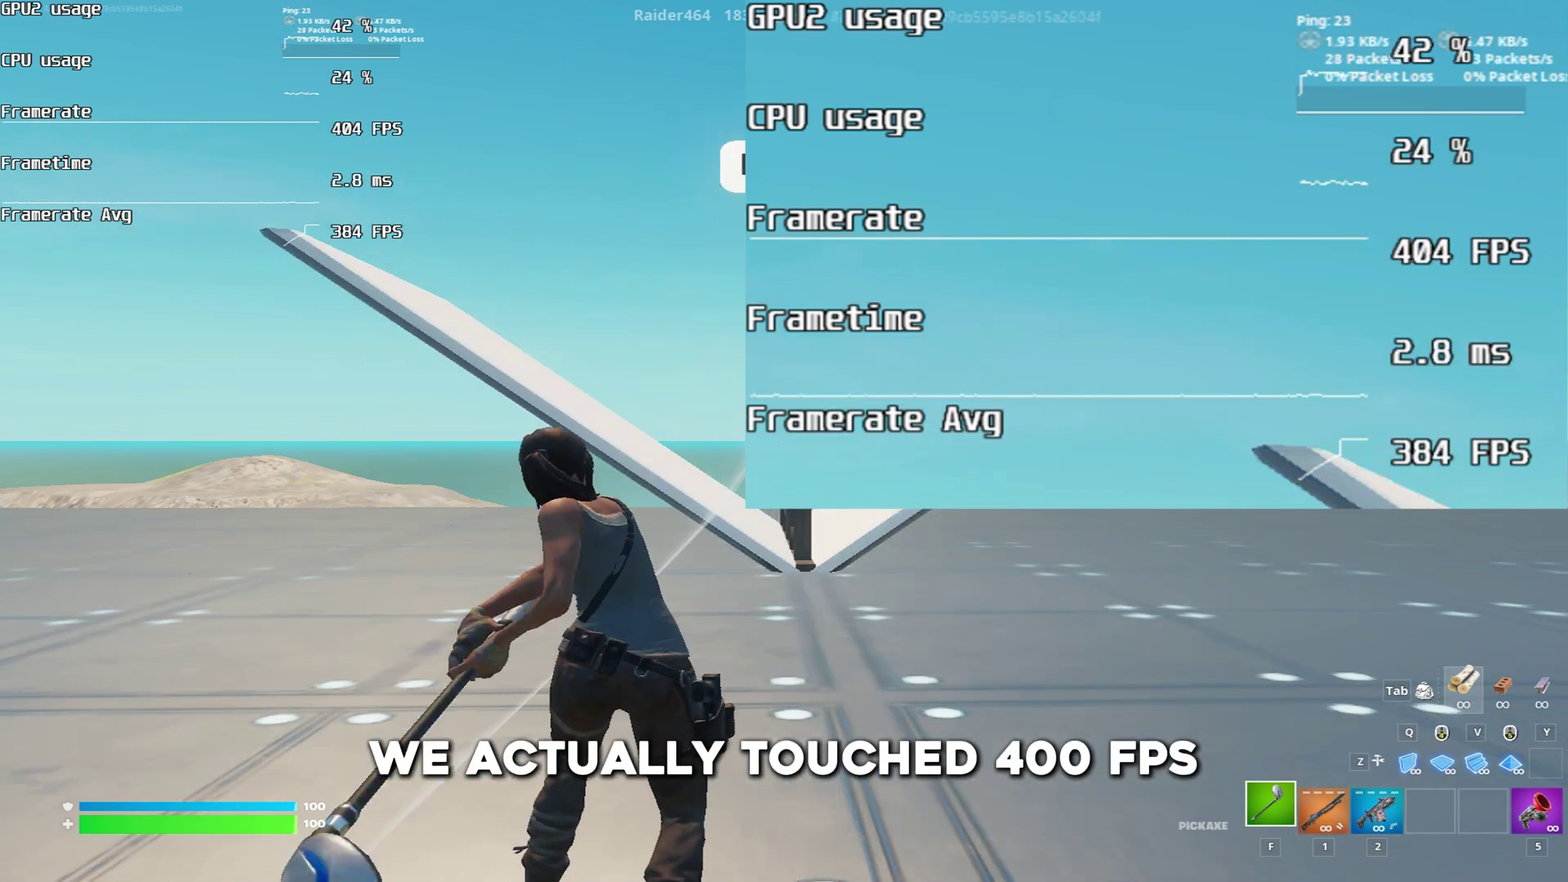
left_click(785, 442)
left_click(784, 441)
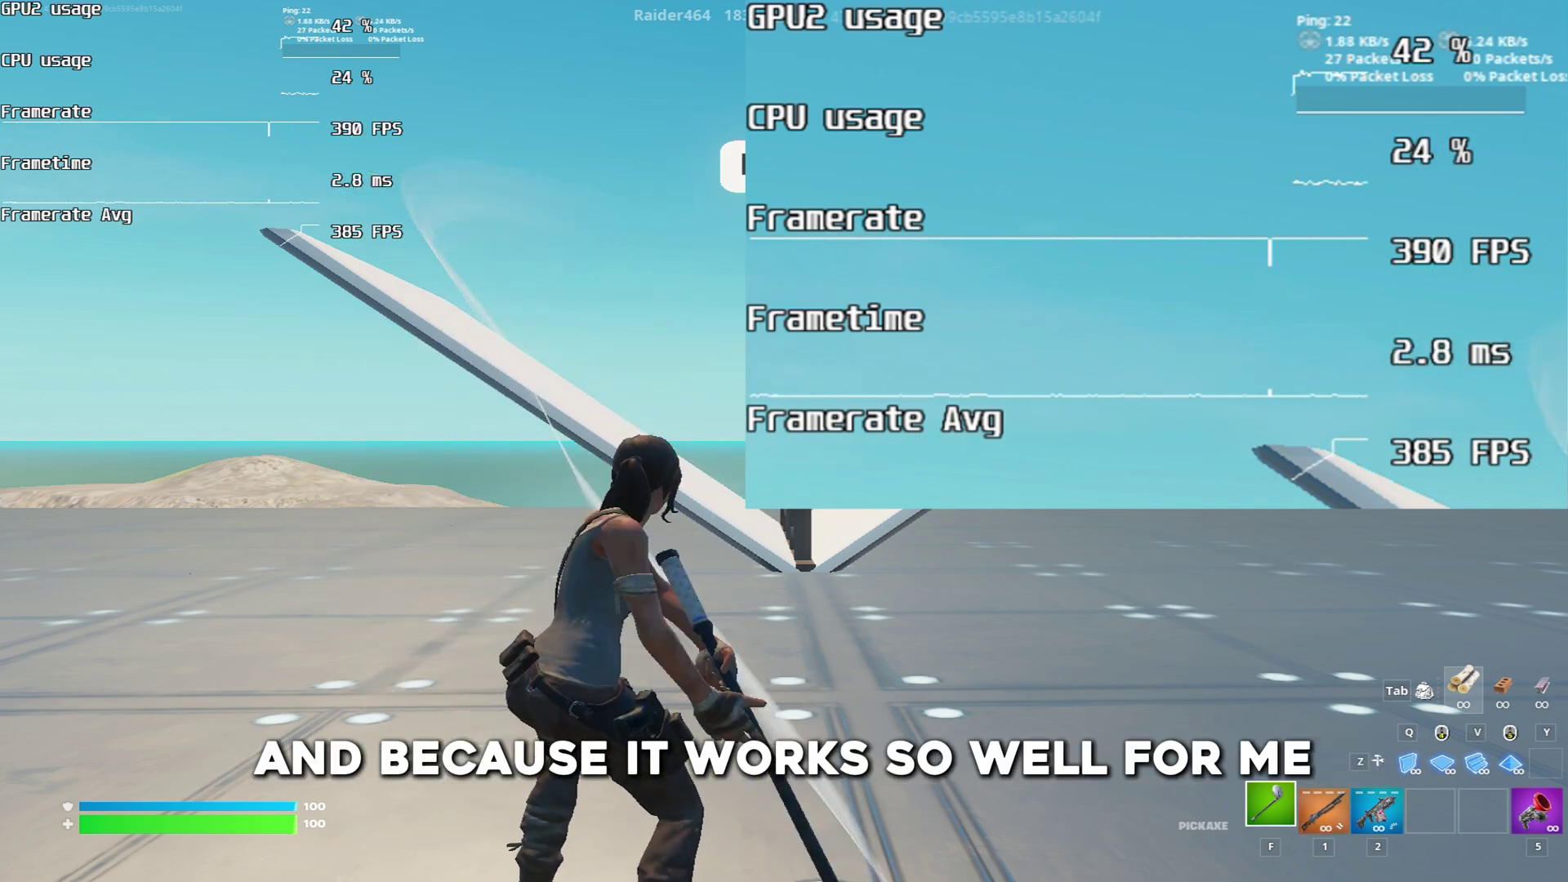
left_click(784, 441)
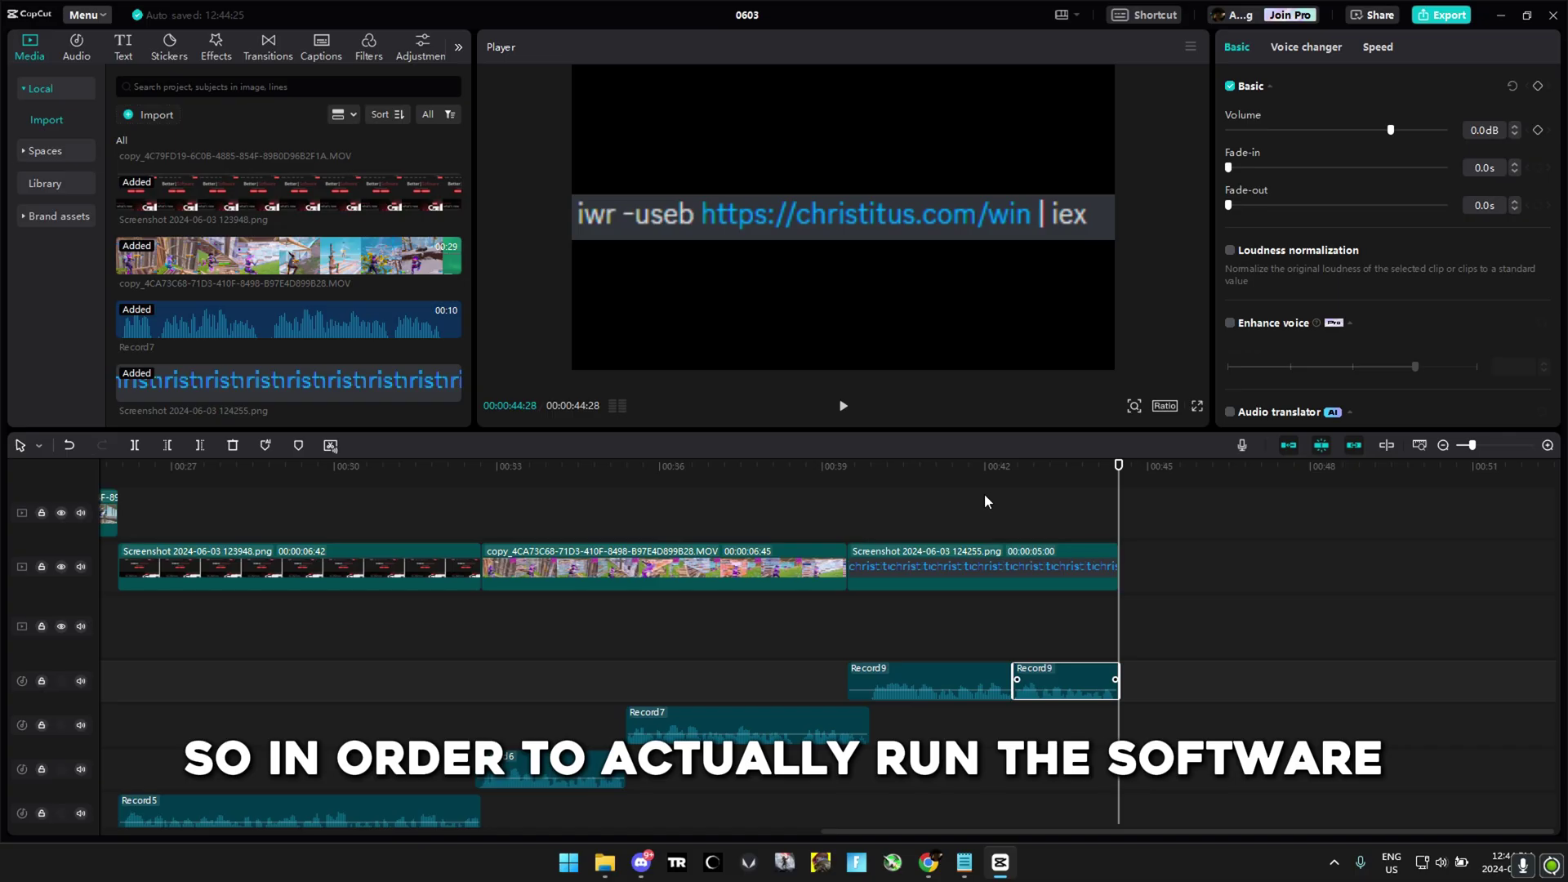
key("super")
type("windows powerShell (x86")
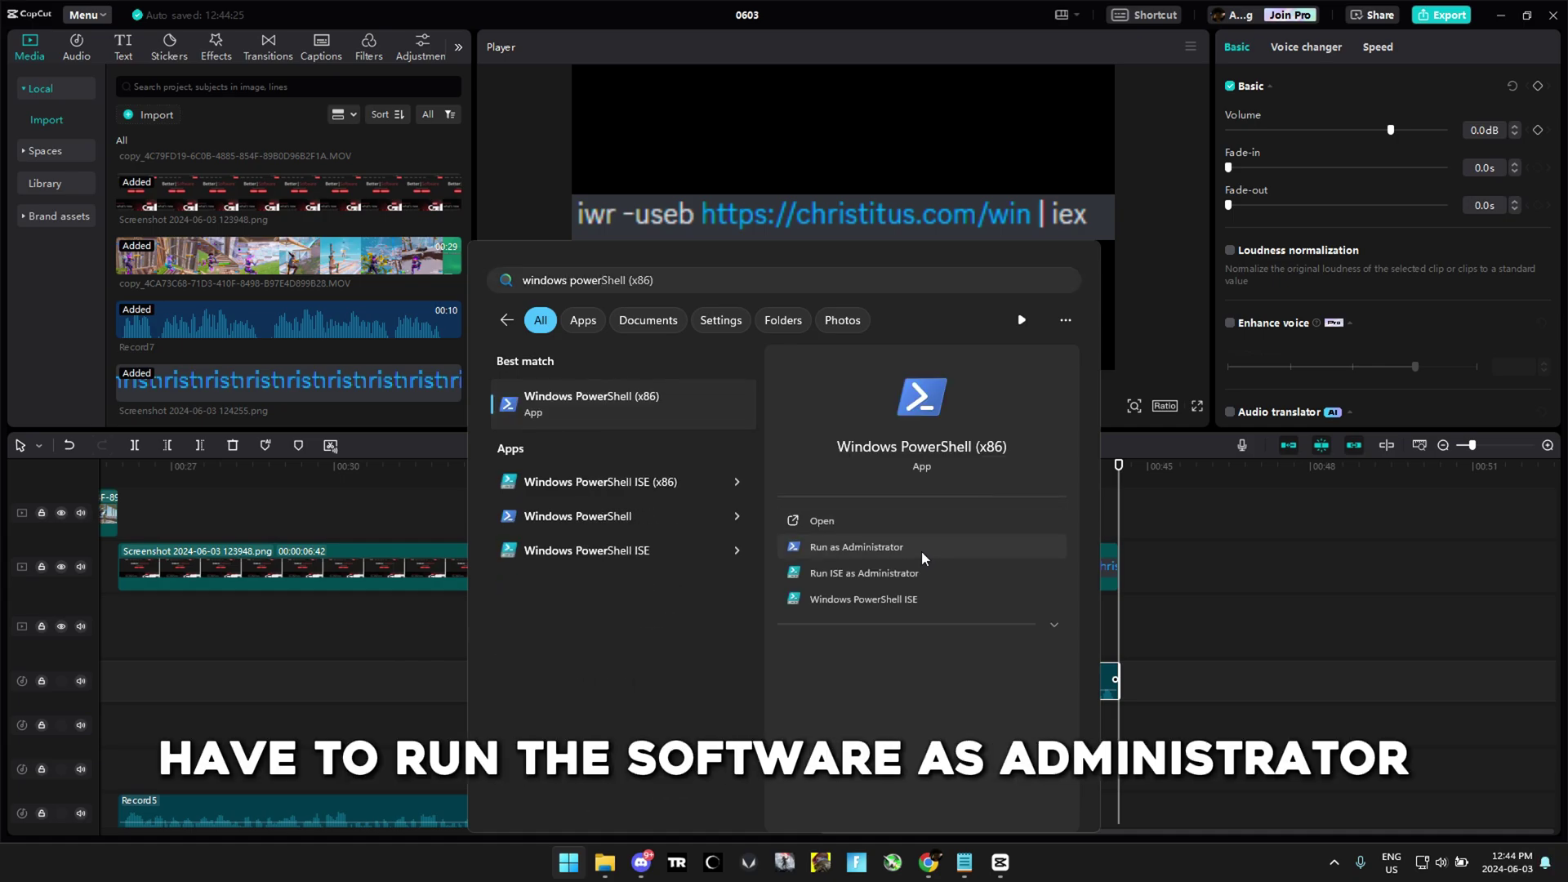
left_click(921, 549)
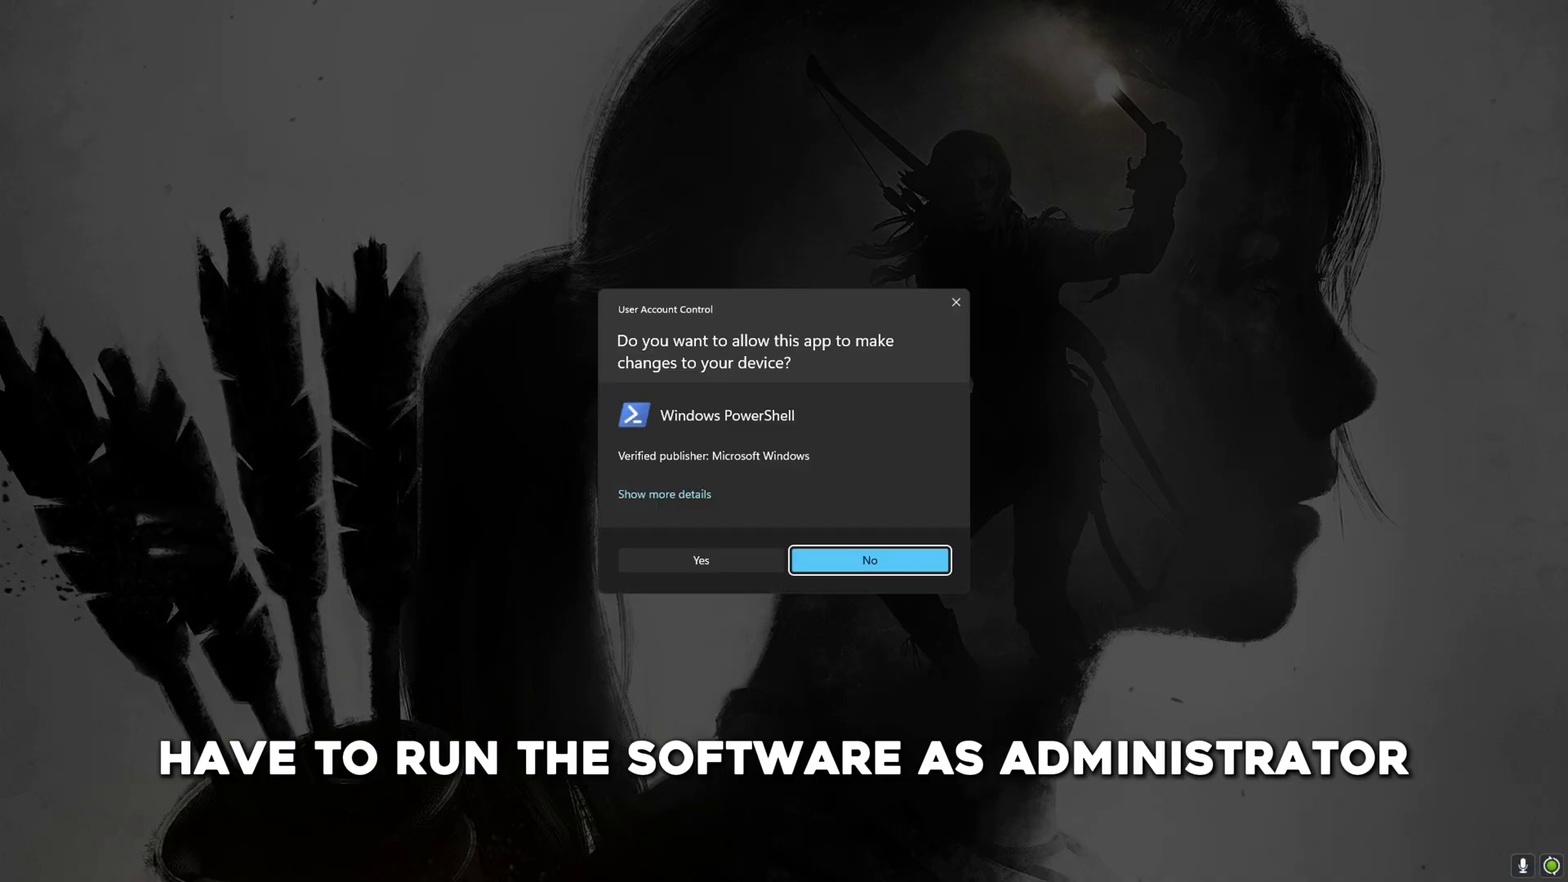
left_click(701, 560)
right_click(626, 317)
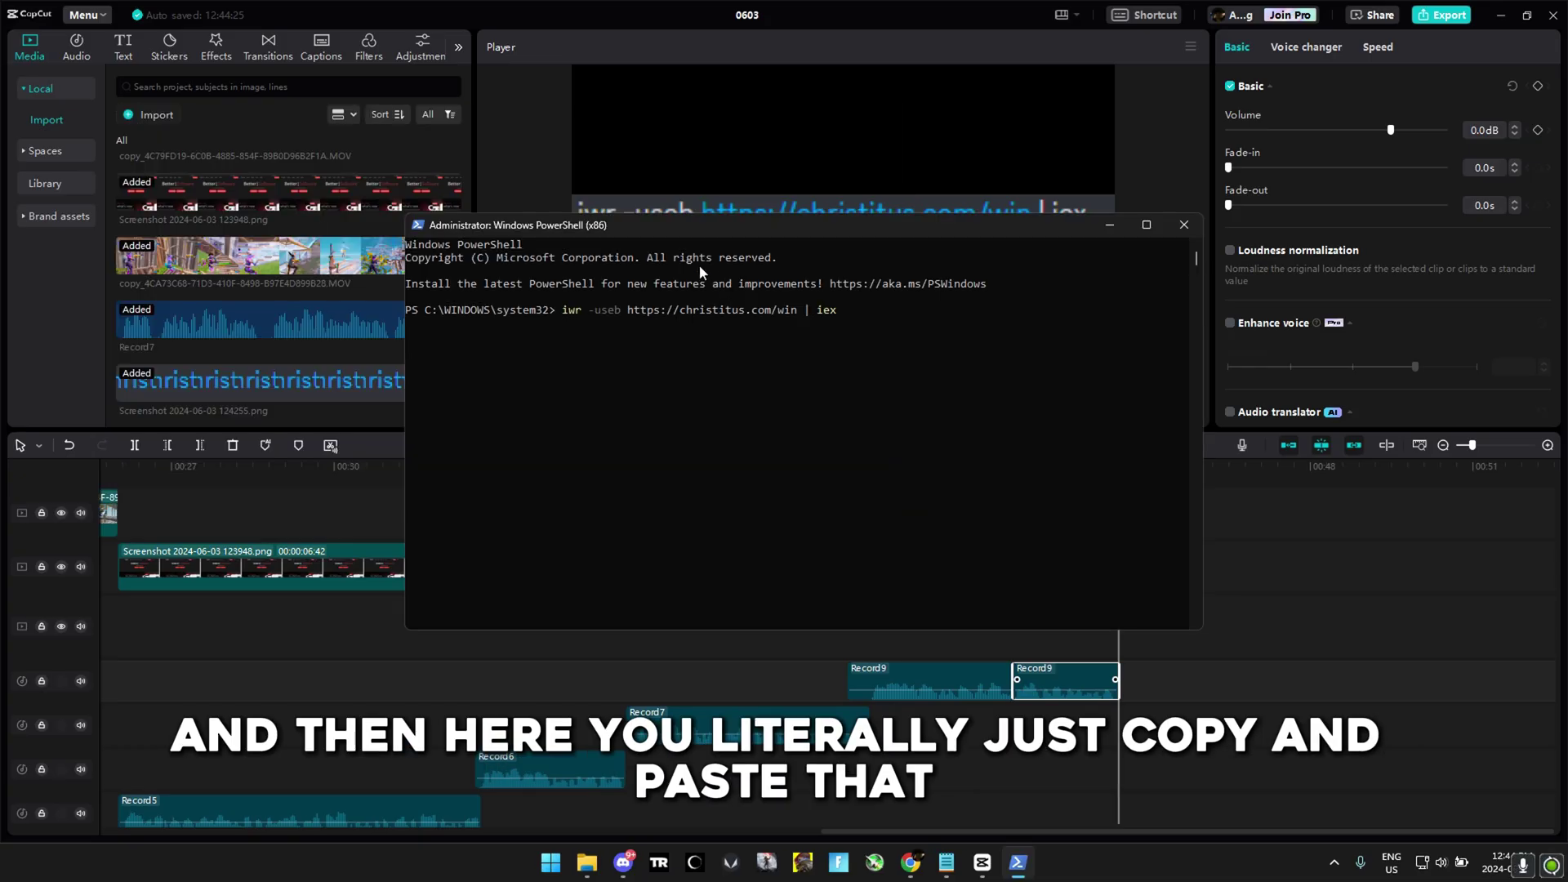
key("Return")
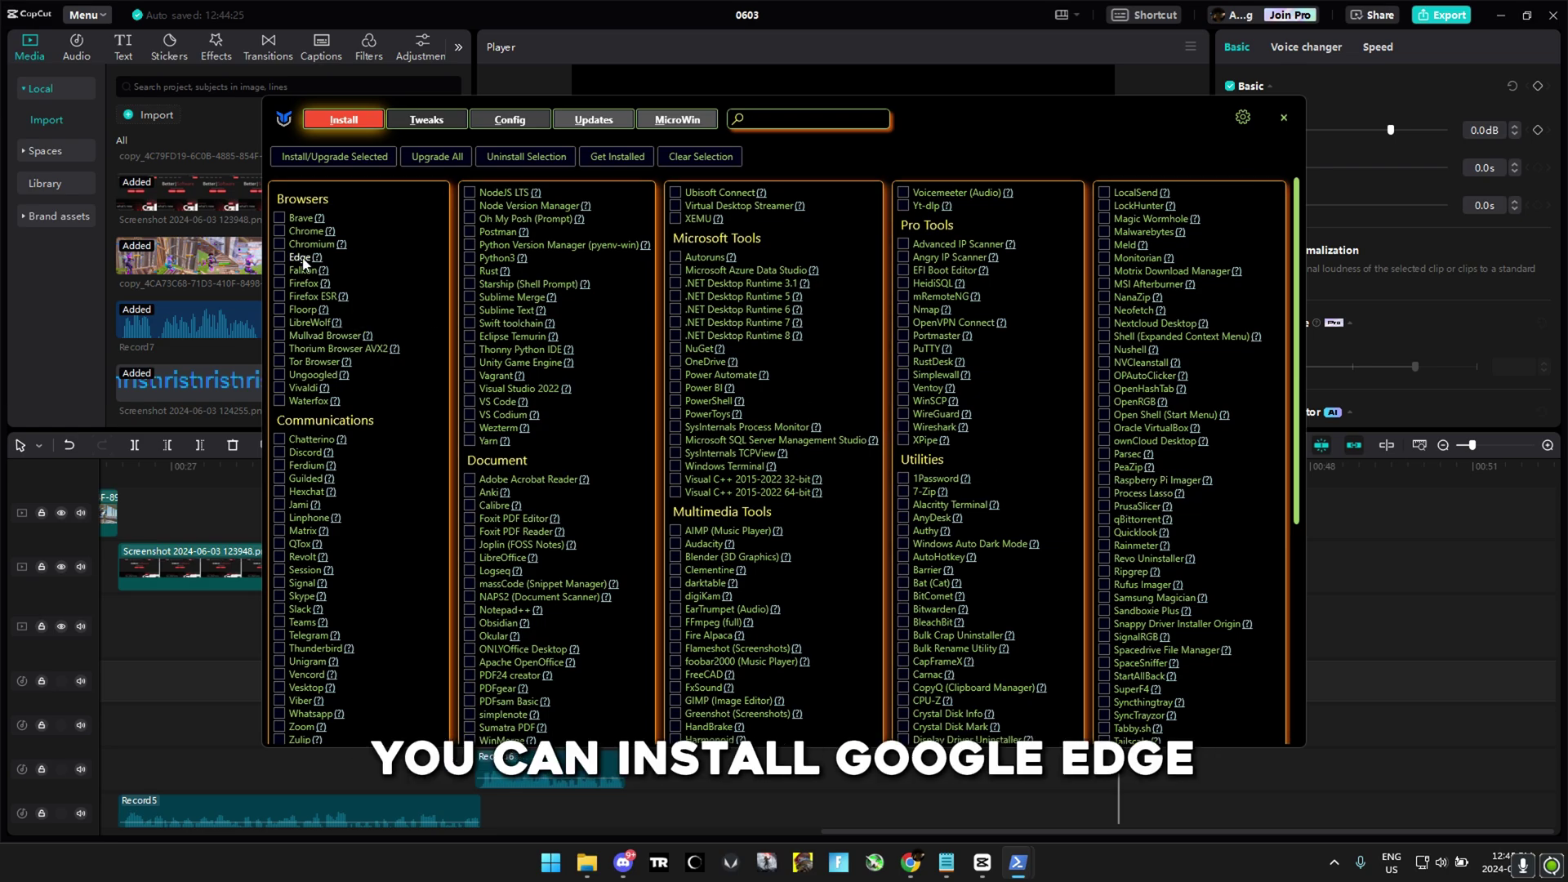
On WinUtil's Tweaks page, run the checked tweaks and dismiss the install-running warning
scroll(1164, 539, "down", 3)
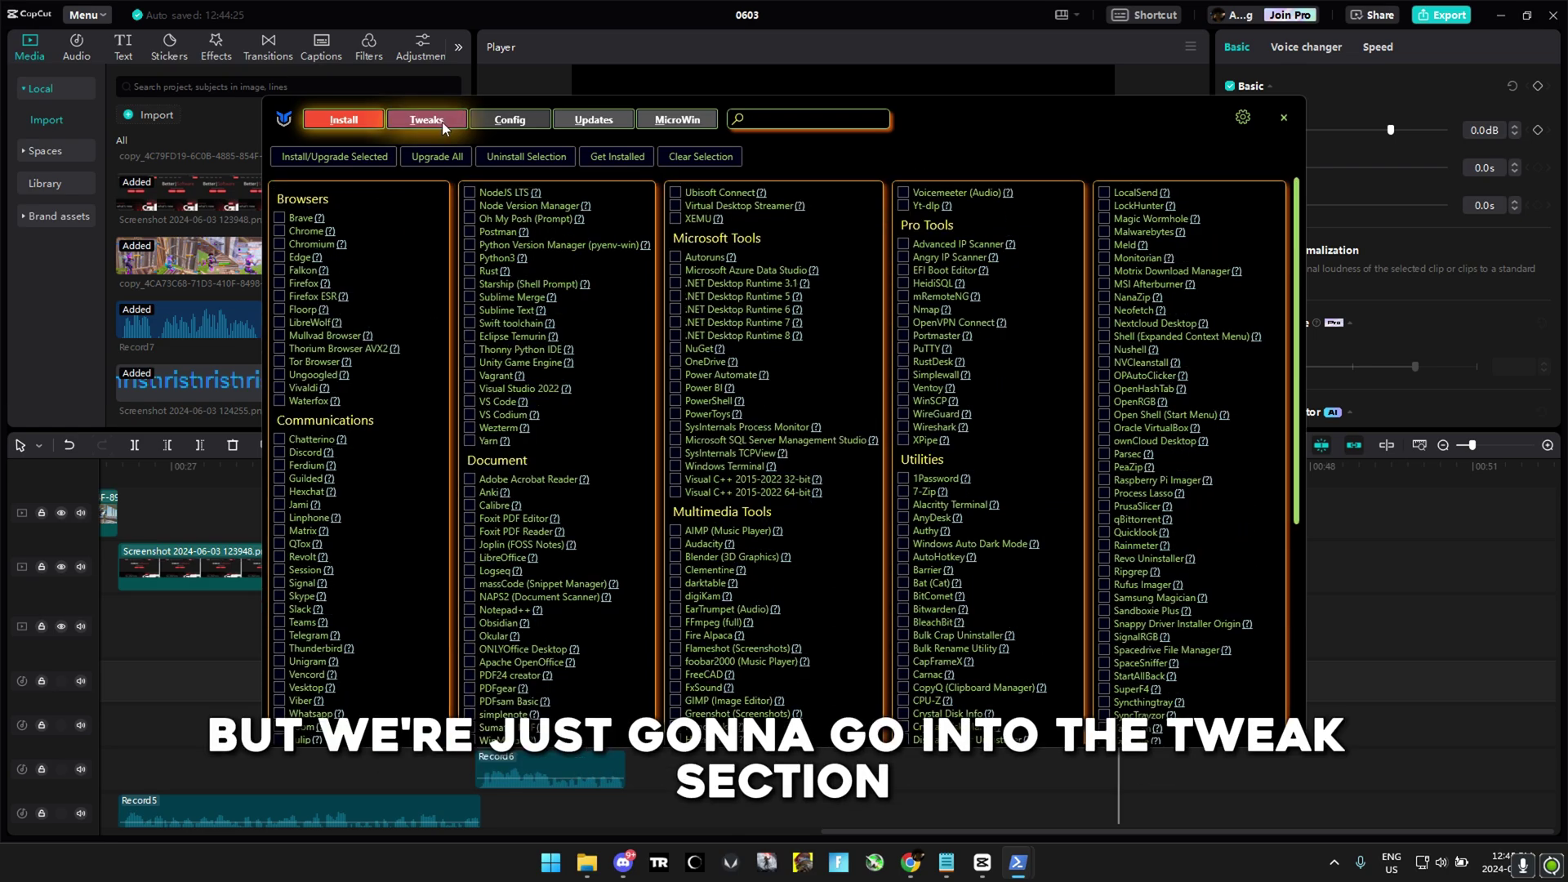
left_click(426, 120)
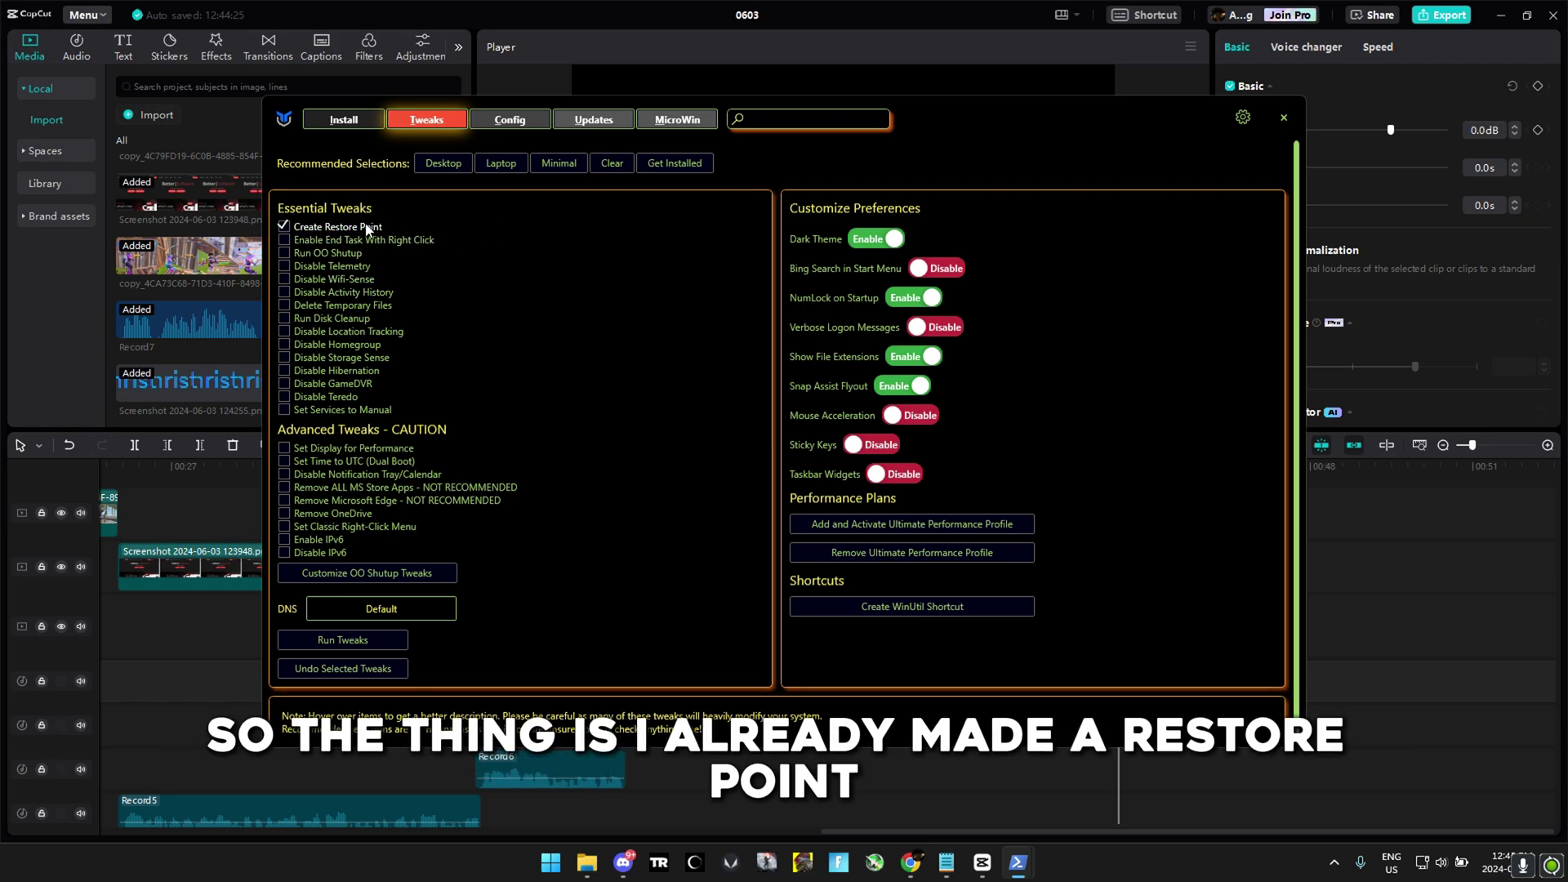
mouse_move(366, 230)
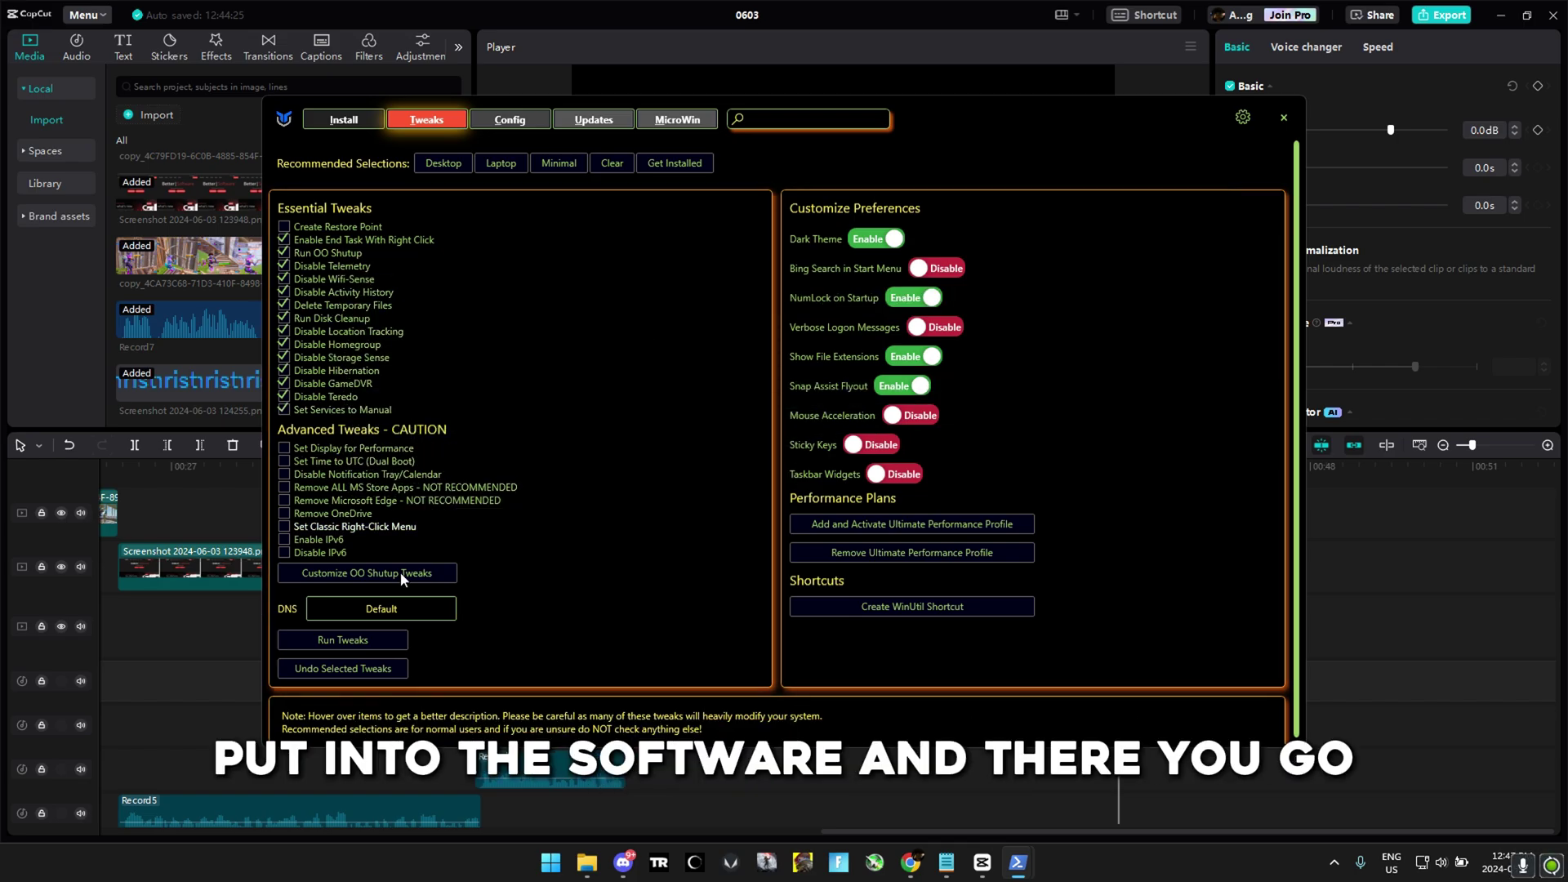
double_click(343, 640)
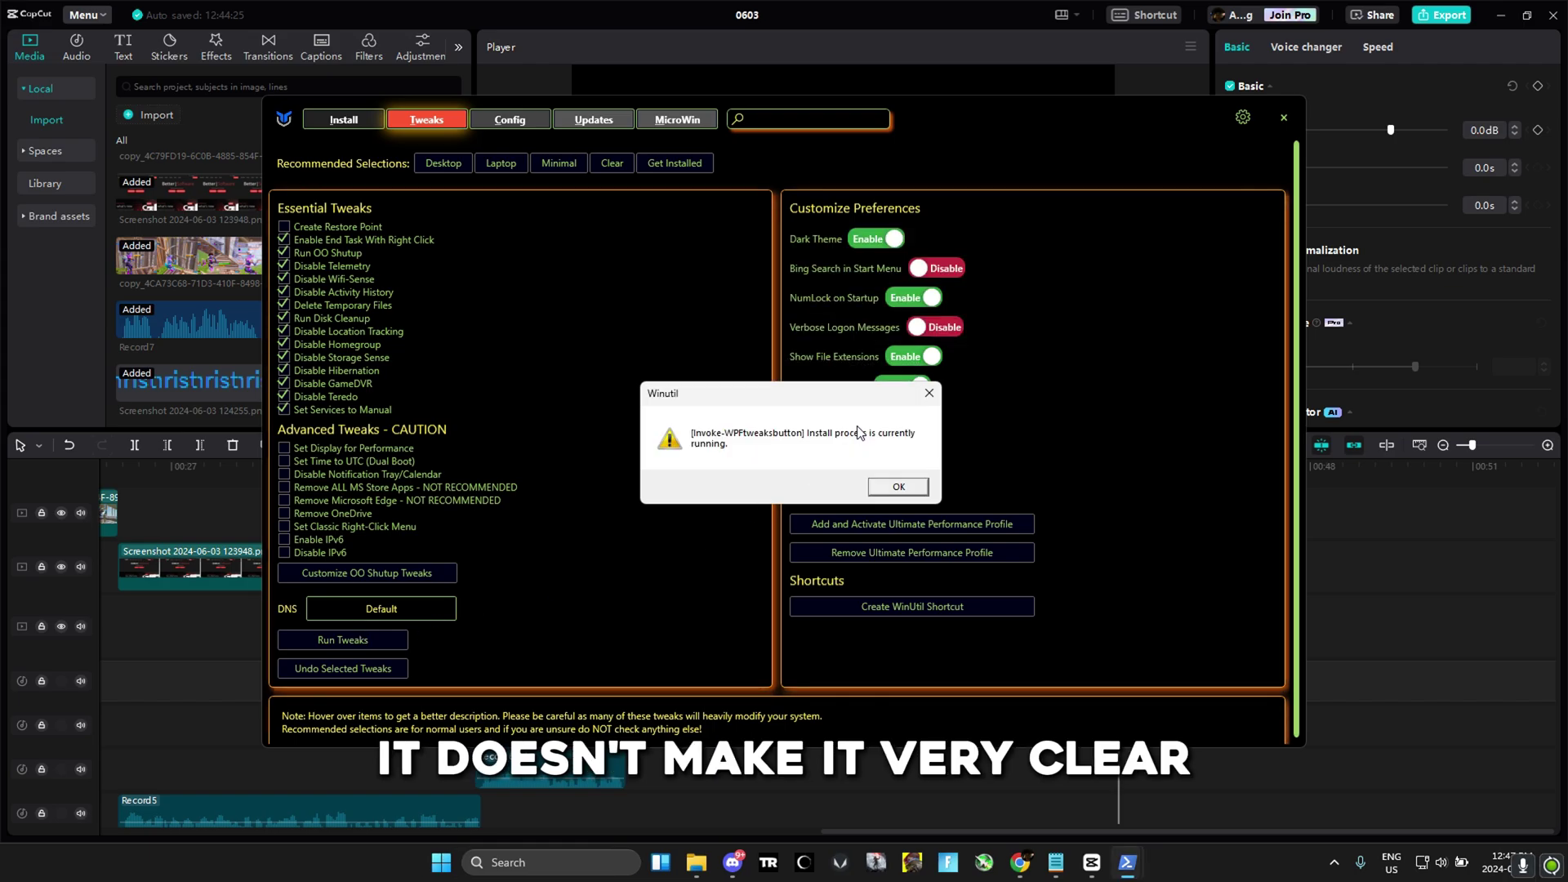
left_click(884, 473)
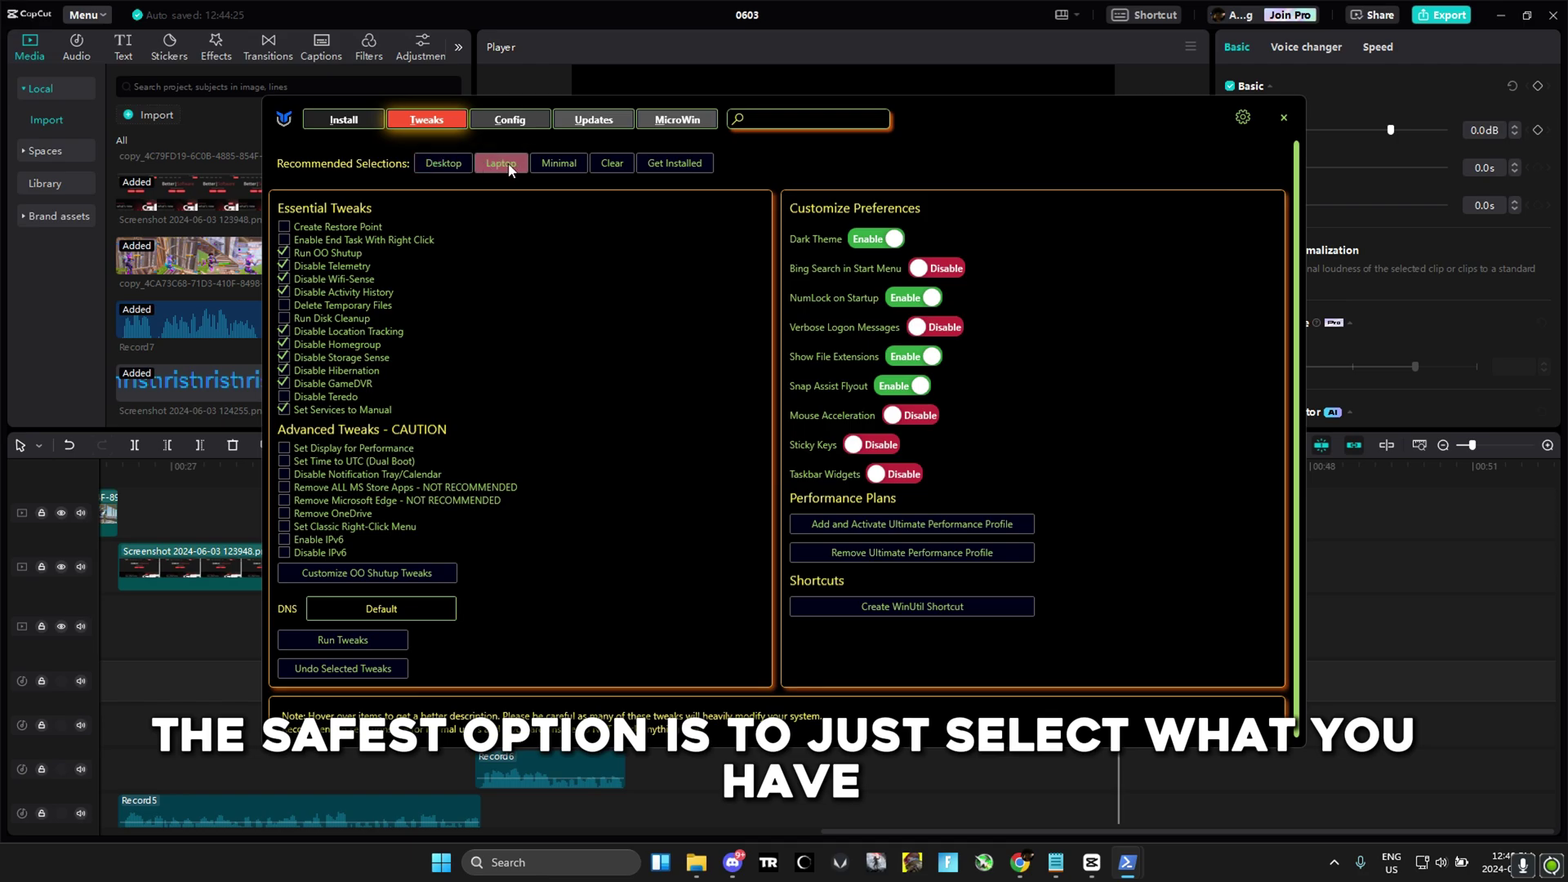
Load the Desktop recommended tweak set, run it, and bring up the Updates options
left_click(503, 167)
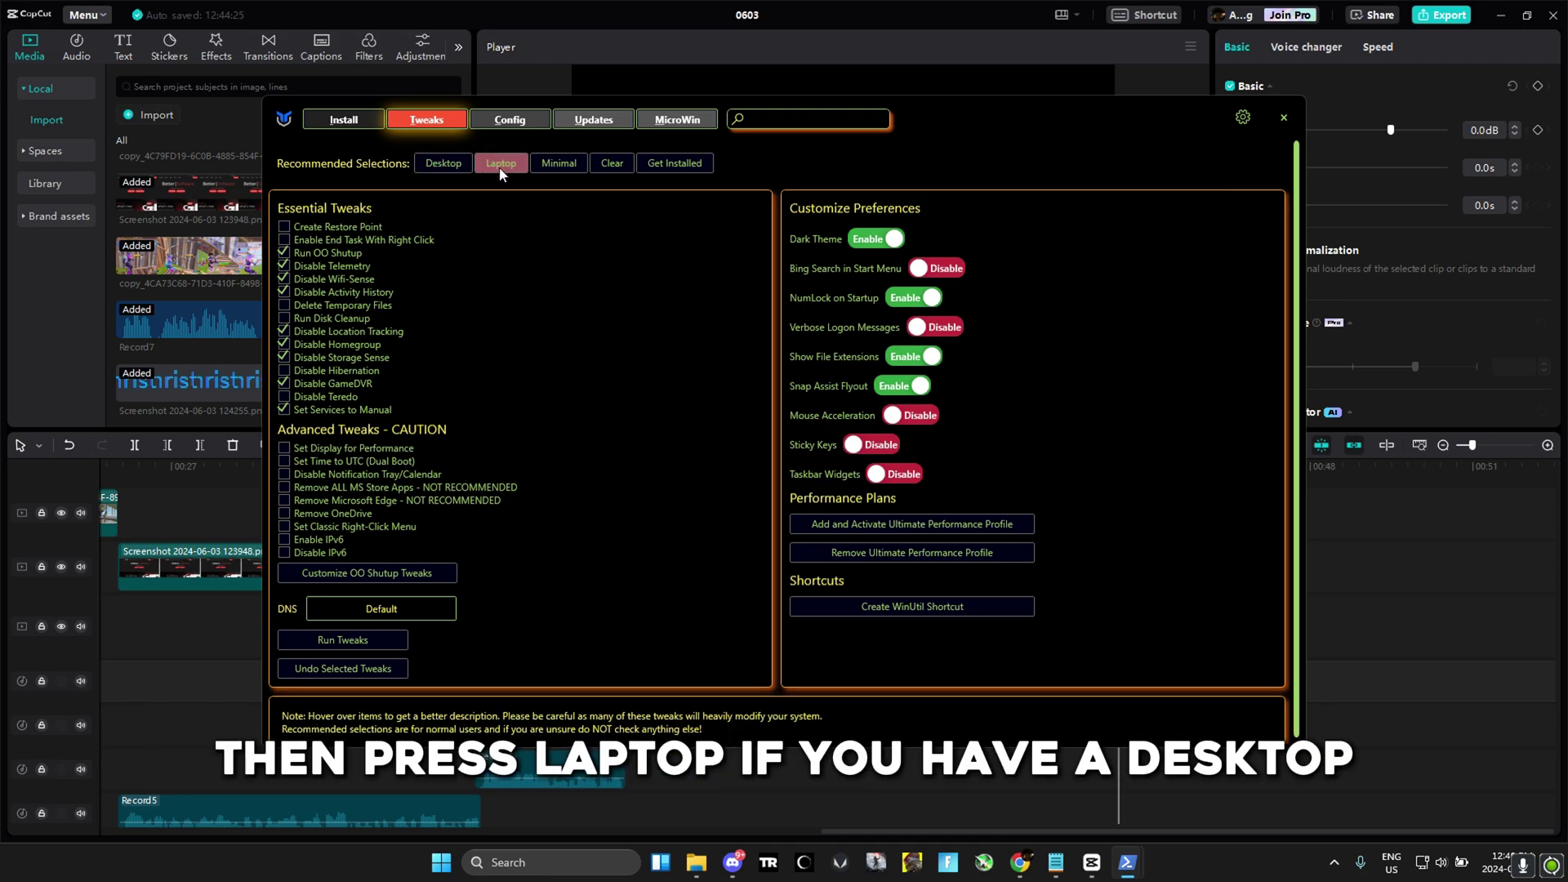
left_click(461, 161)
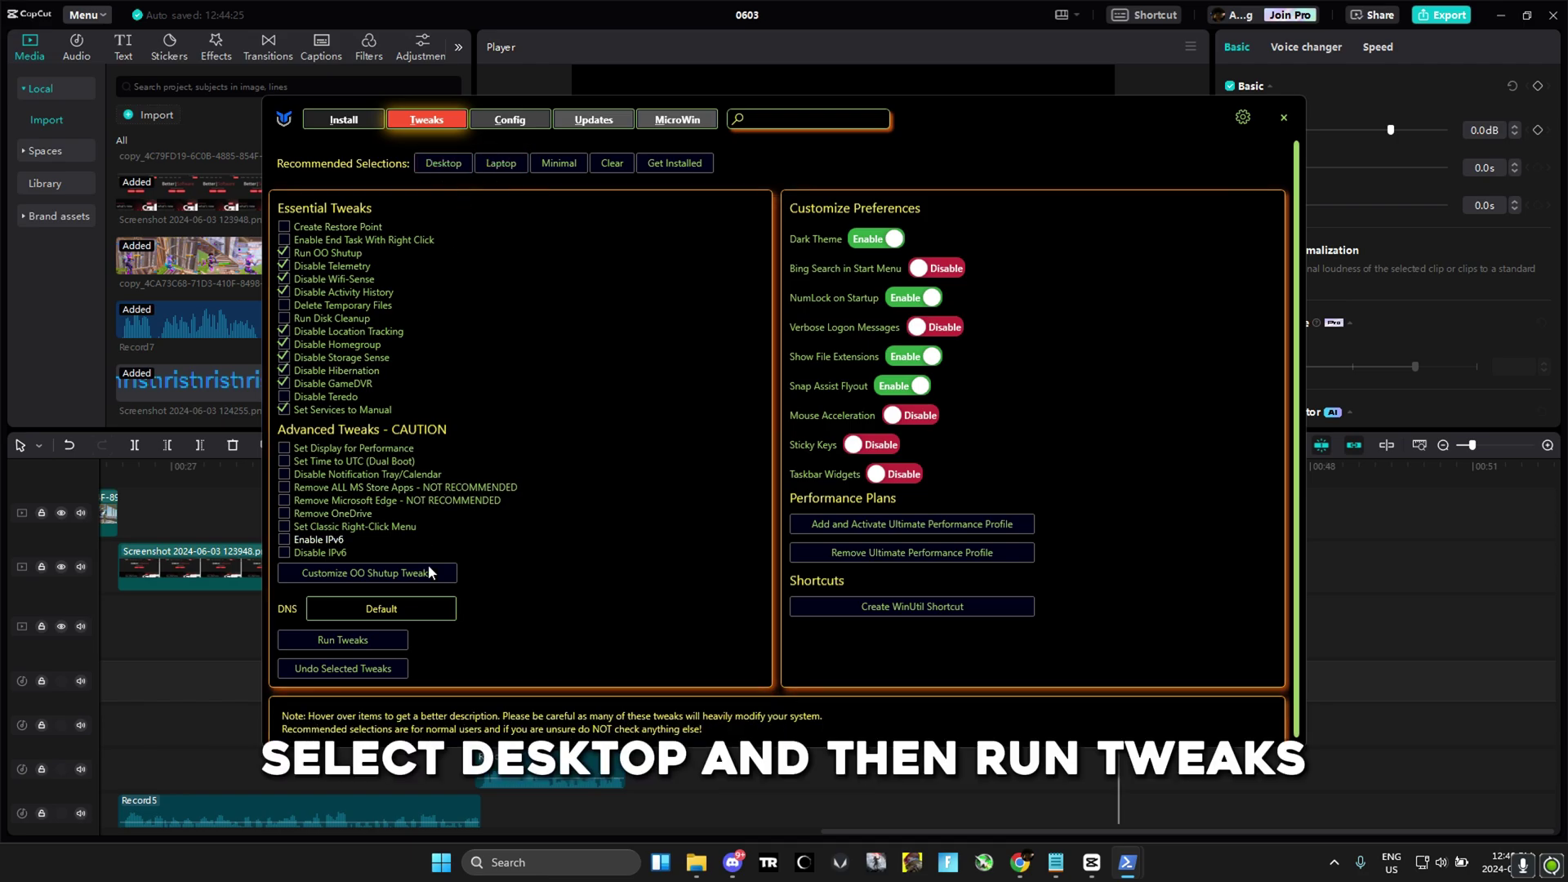
left_click(403, 643)
left_click(576, 121)
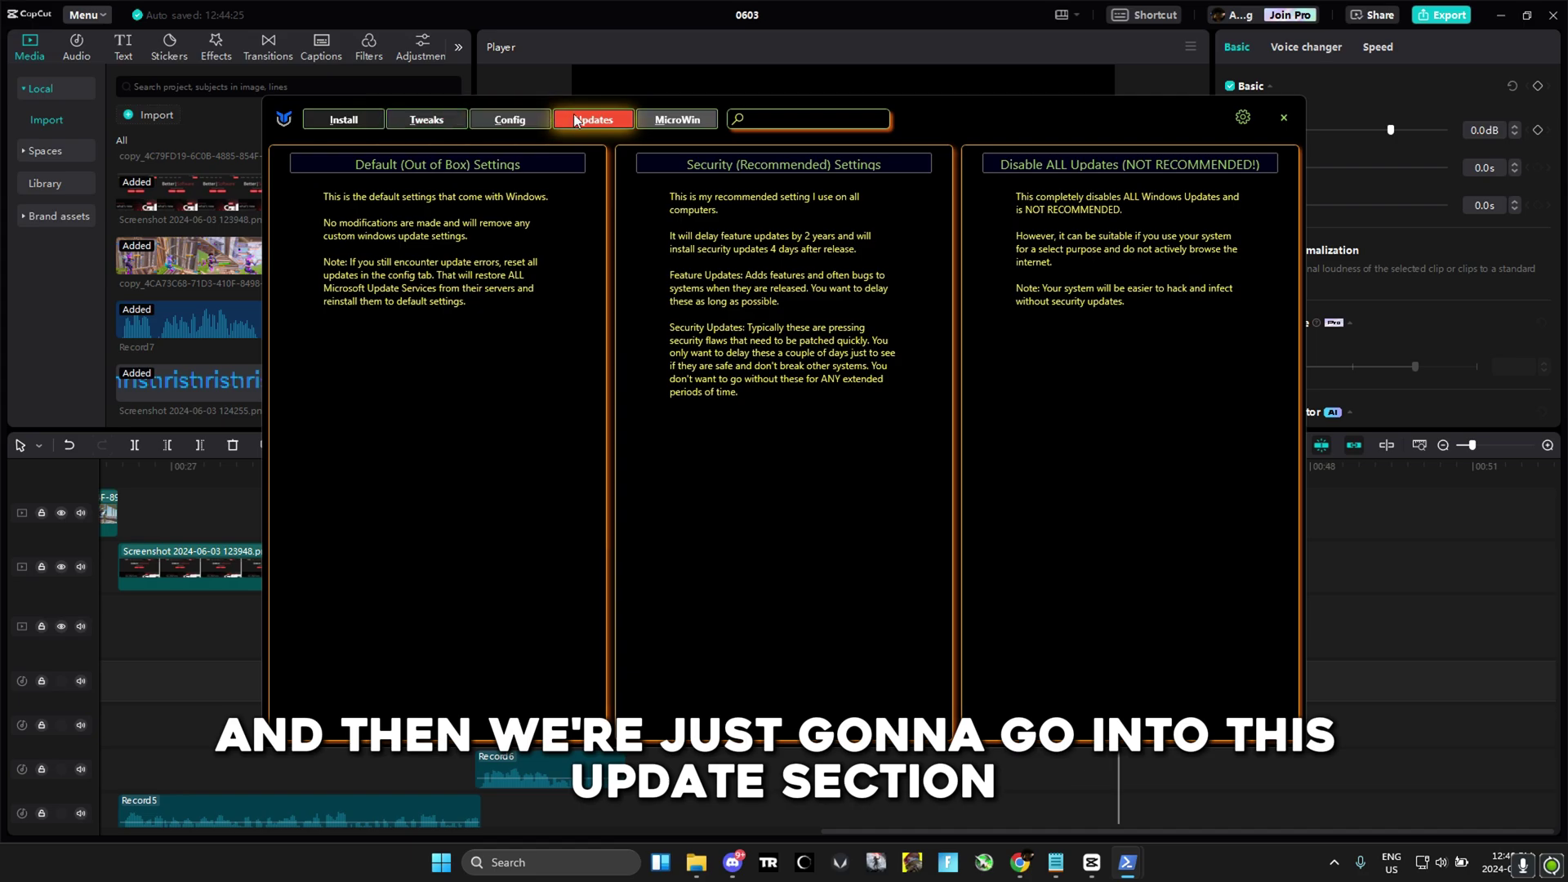
Apply WinUtil's Security (Recommended) update settings
left_click(868, 166)
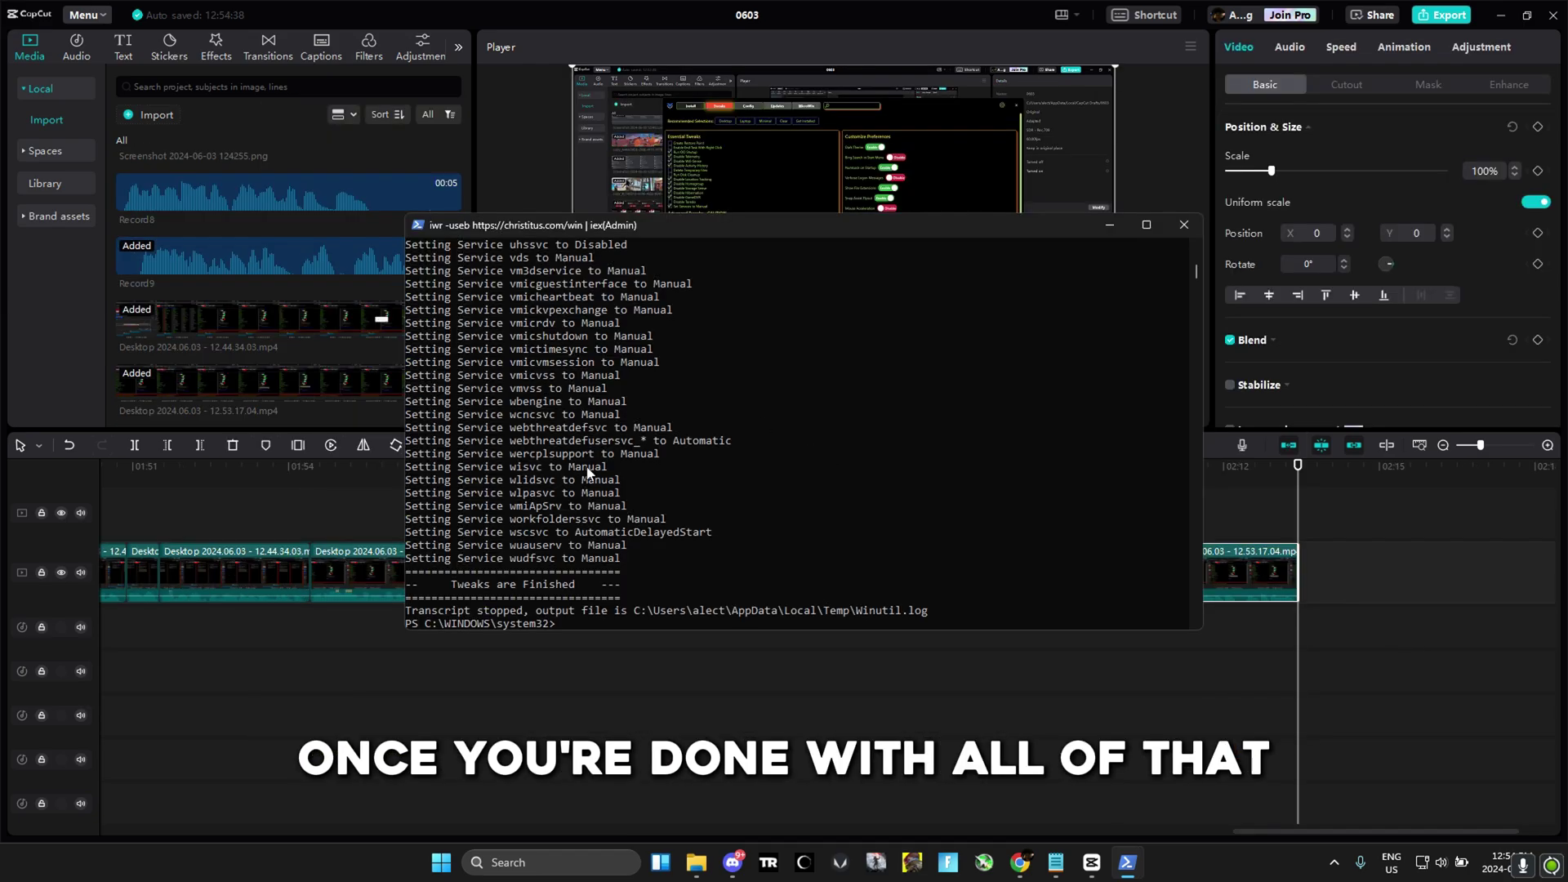
Close the finished PowerShell window, then launch Optimizer from search with administrator rights
left_click(1188, 232)
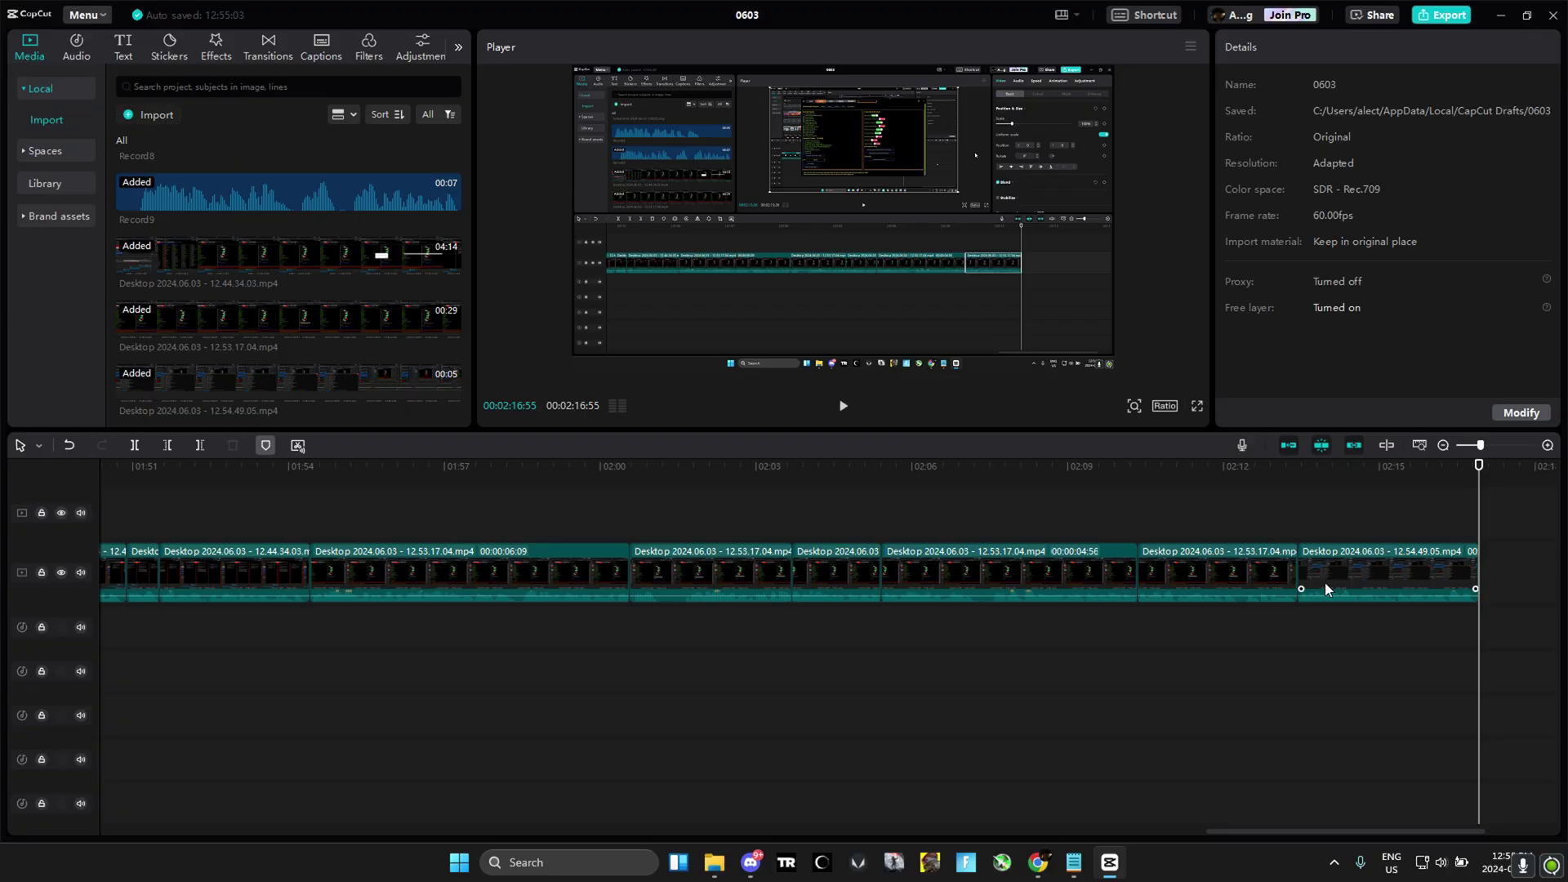
key("super")
type("optimi")
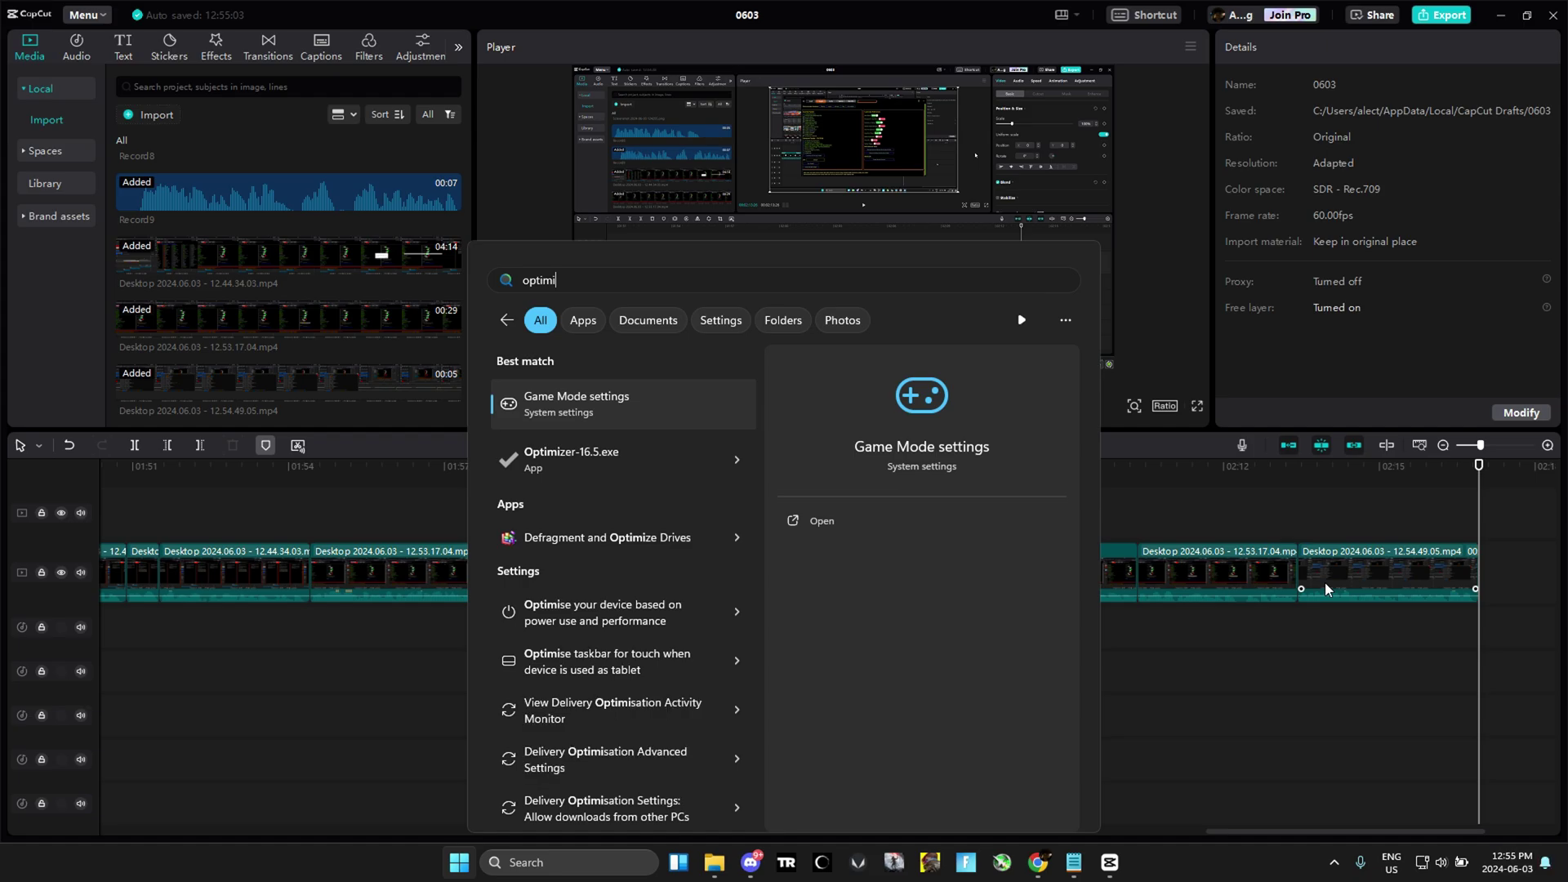
type("zer")
key("Return")
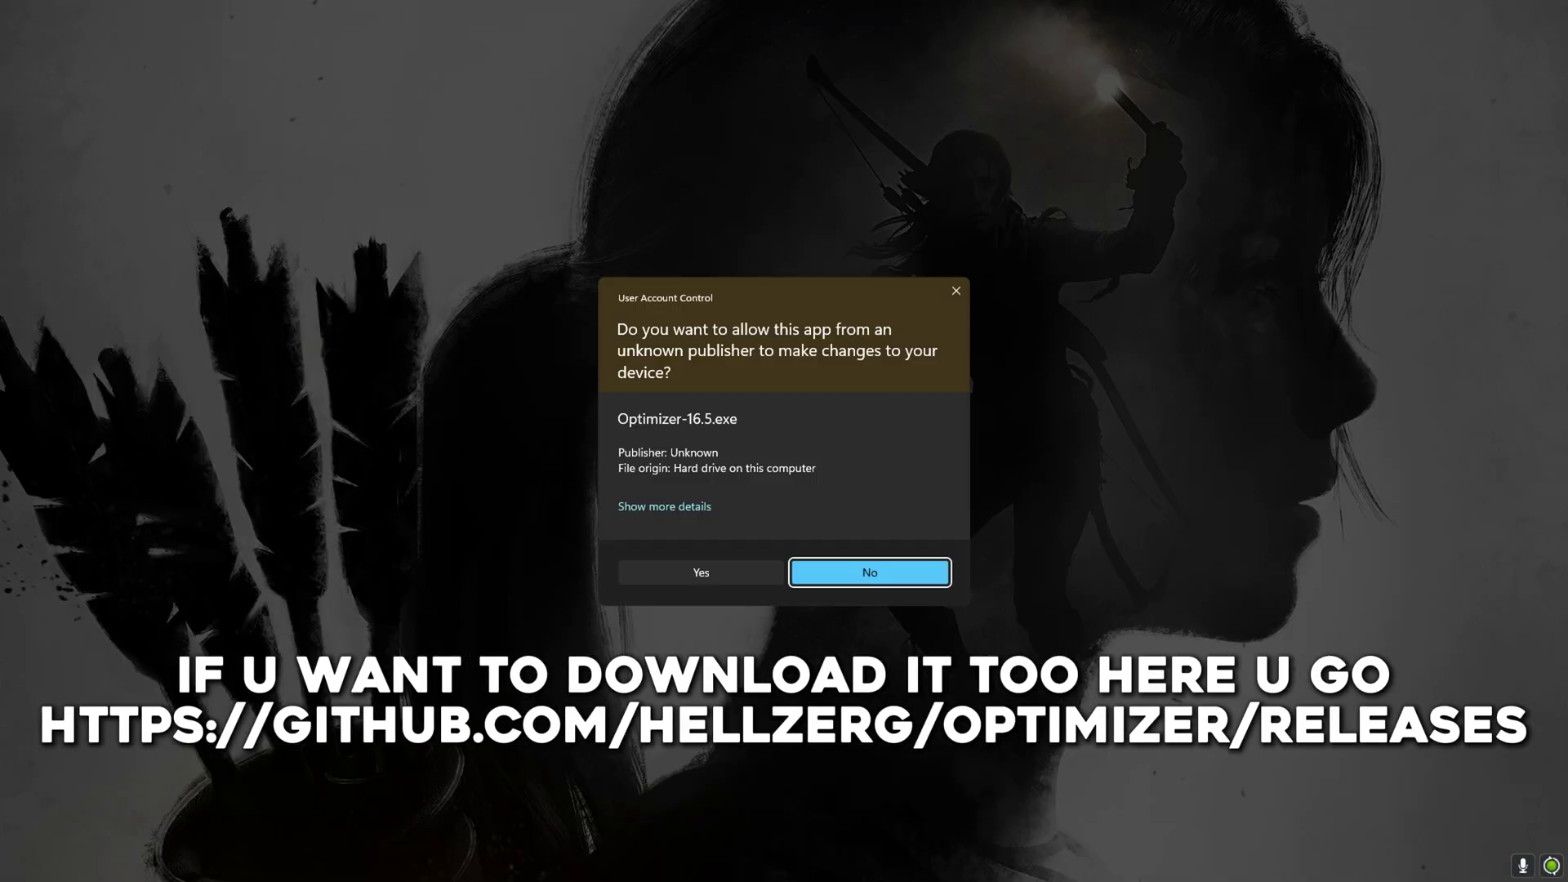
key("Left")
key("Return")
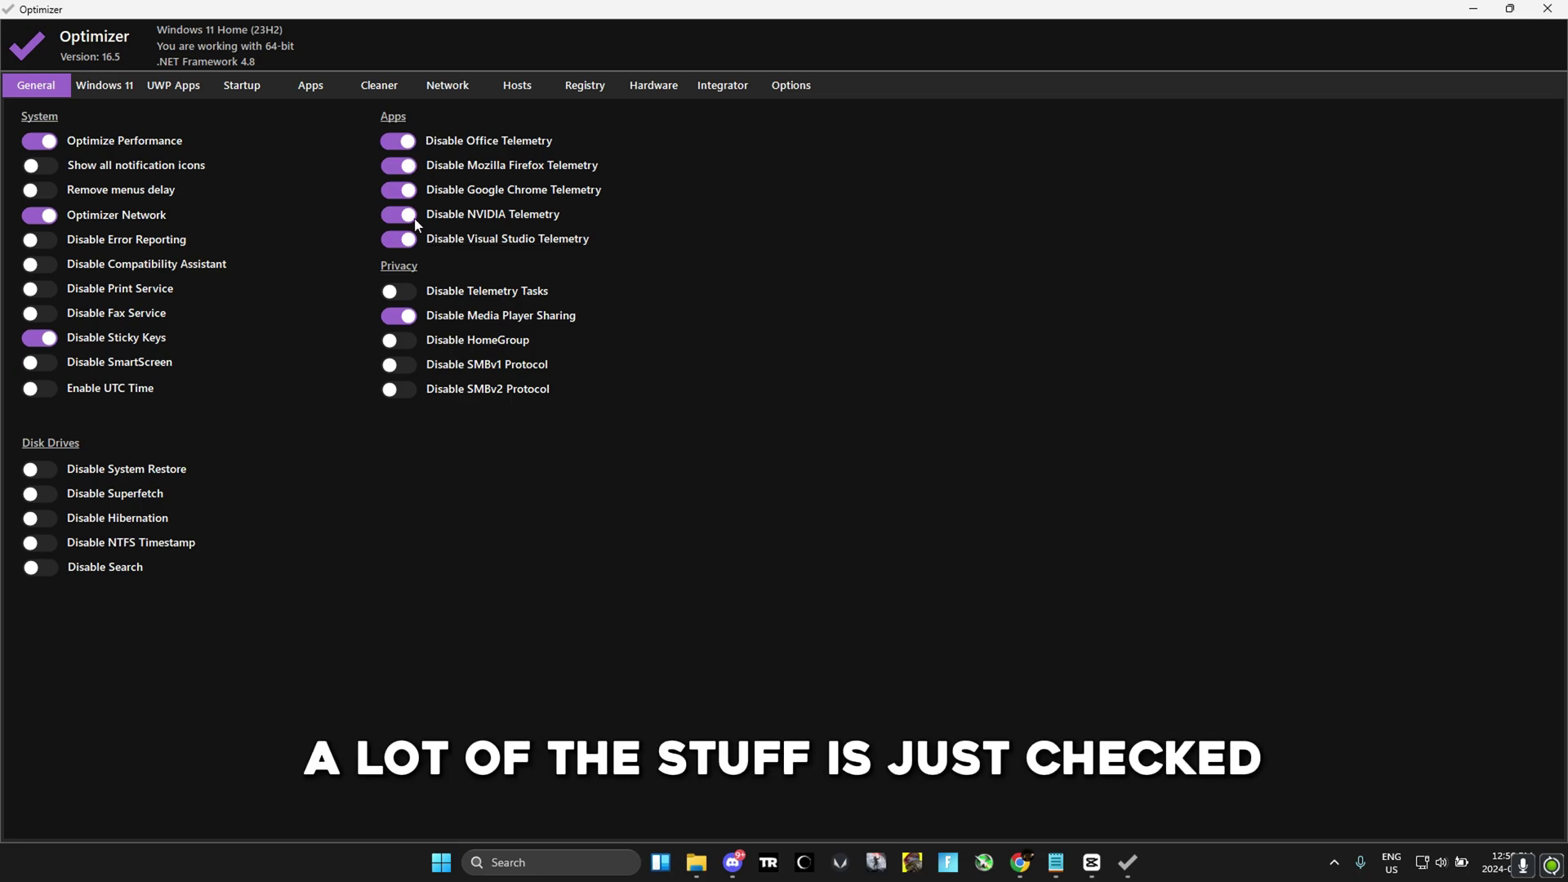
Delete LGHUB from Optimizer's startup items, tick SecurityHealth, then switch to Chrome
left_click(99, 86)
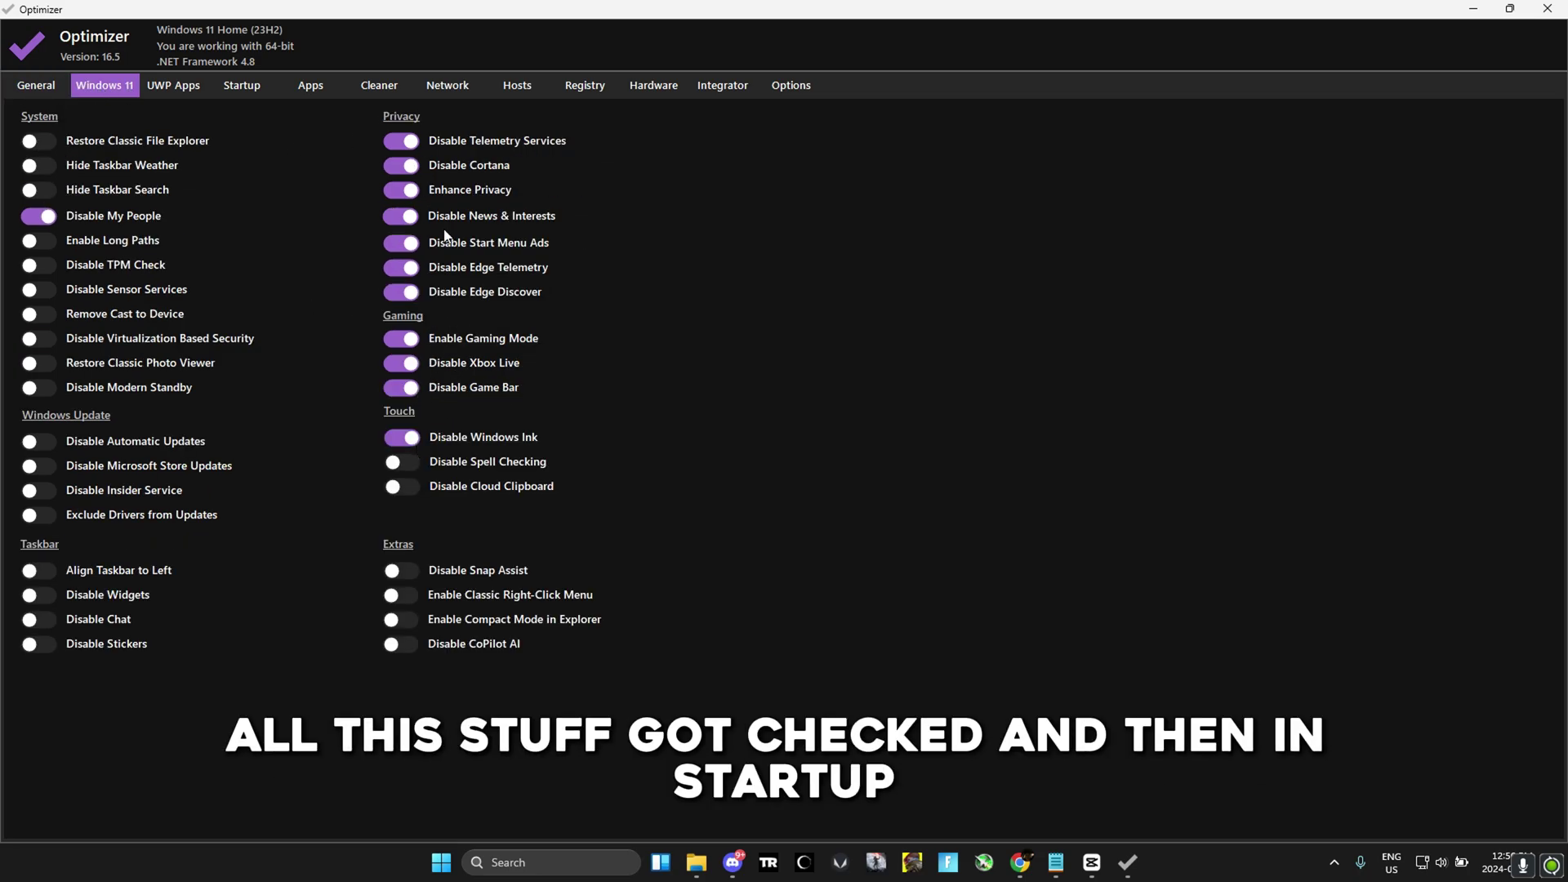
left_click(243, 85)
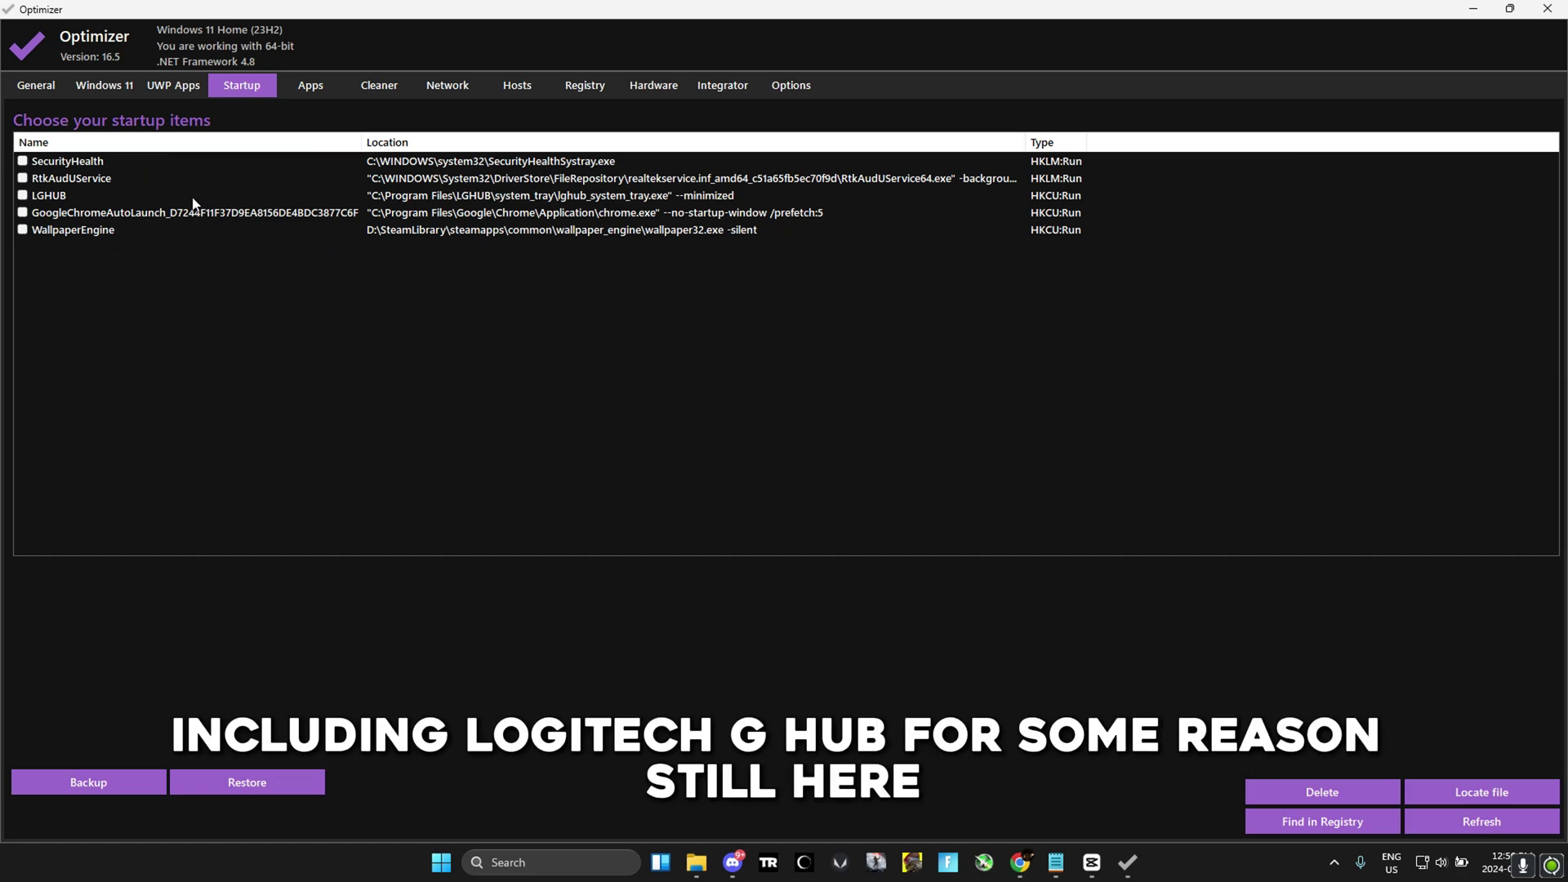
left_click(23, 195)
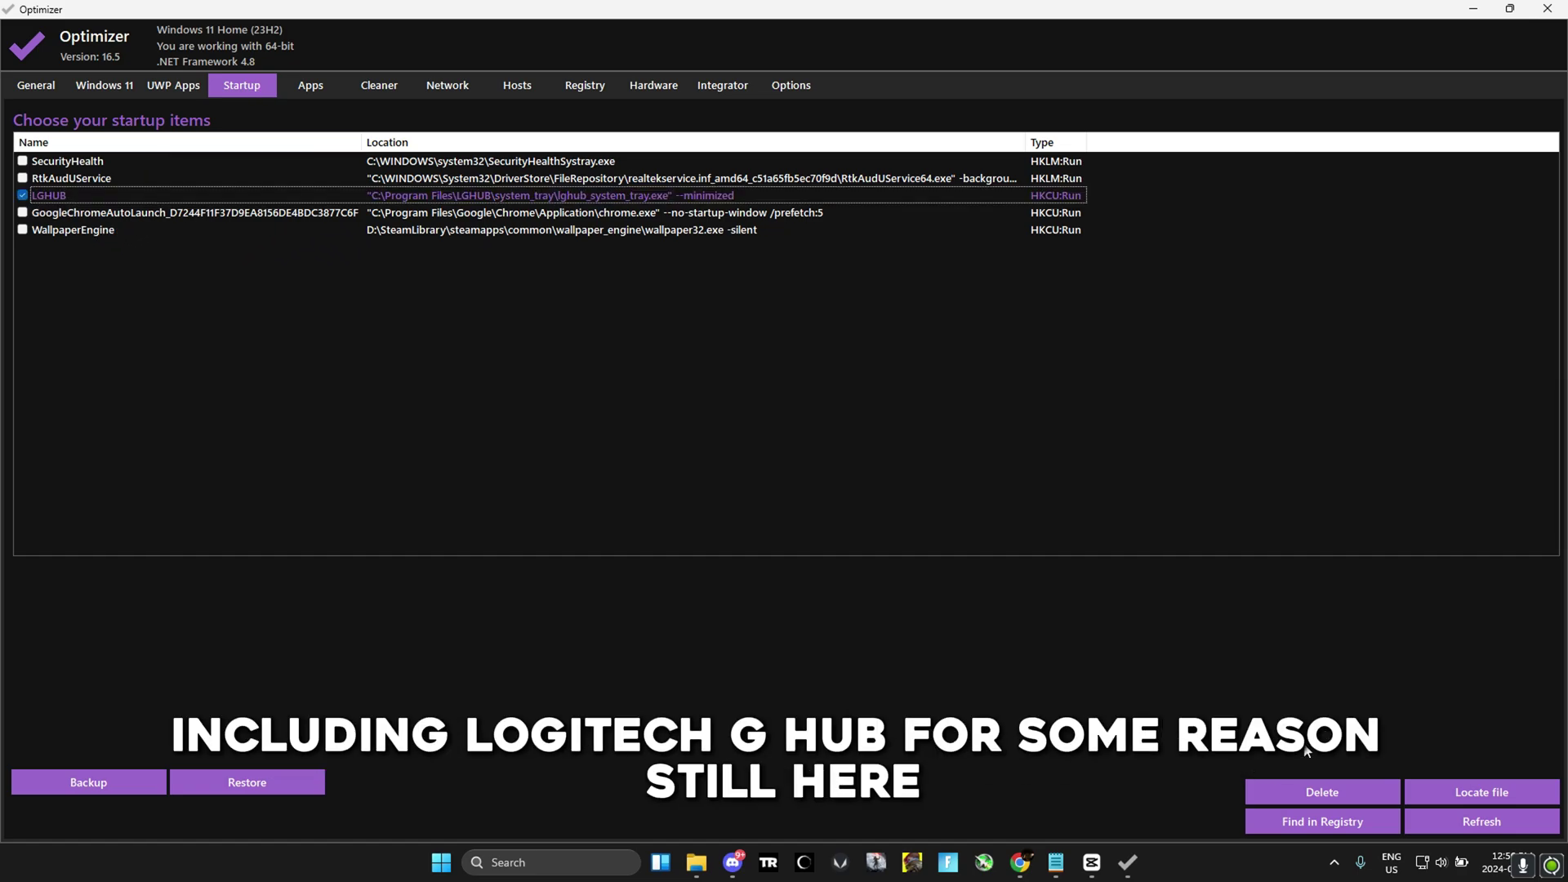
left_click(1322, 793)
left_click(822, 491)
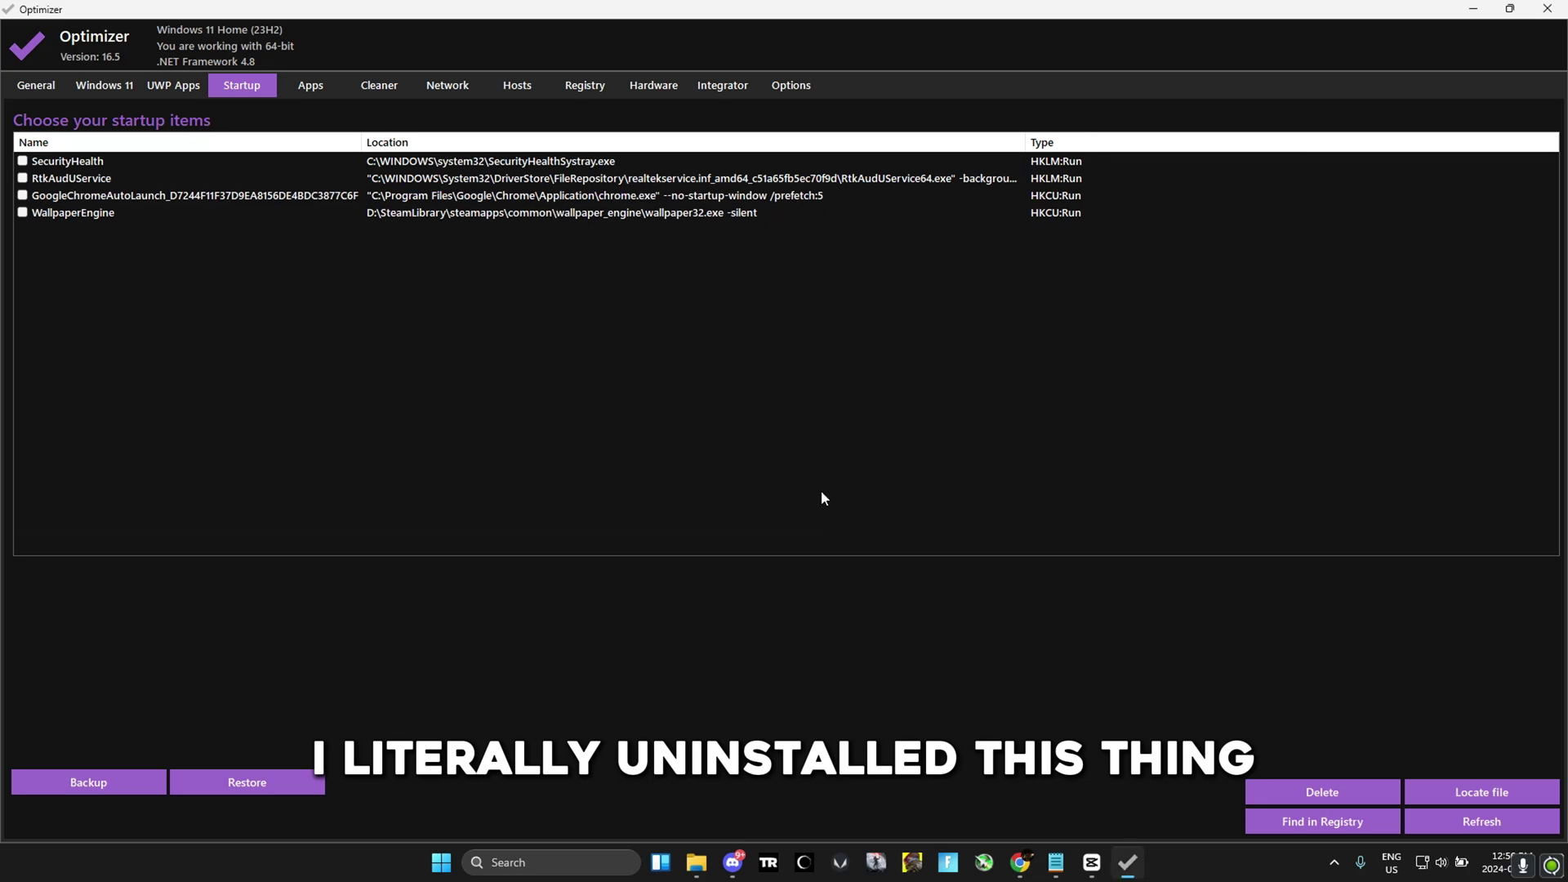
left_click(23, 161)
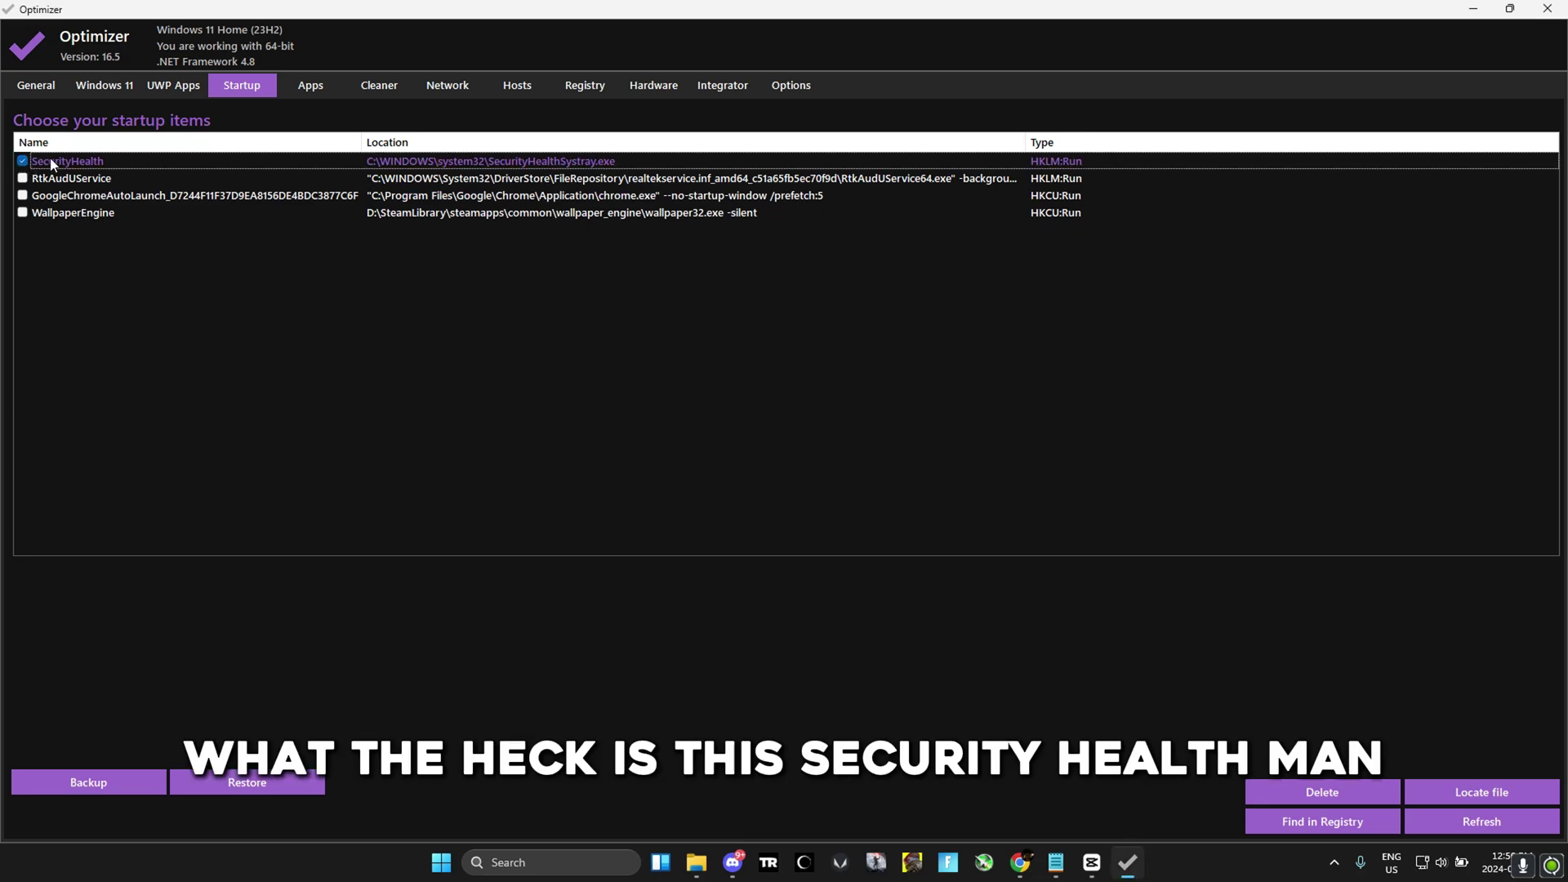
left_click(1020, 863)
Search Google for 'what the heck is security health' and read the Reddit comment
left_click(627, 17)
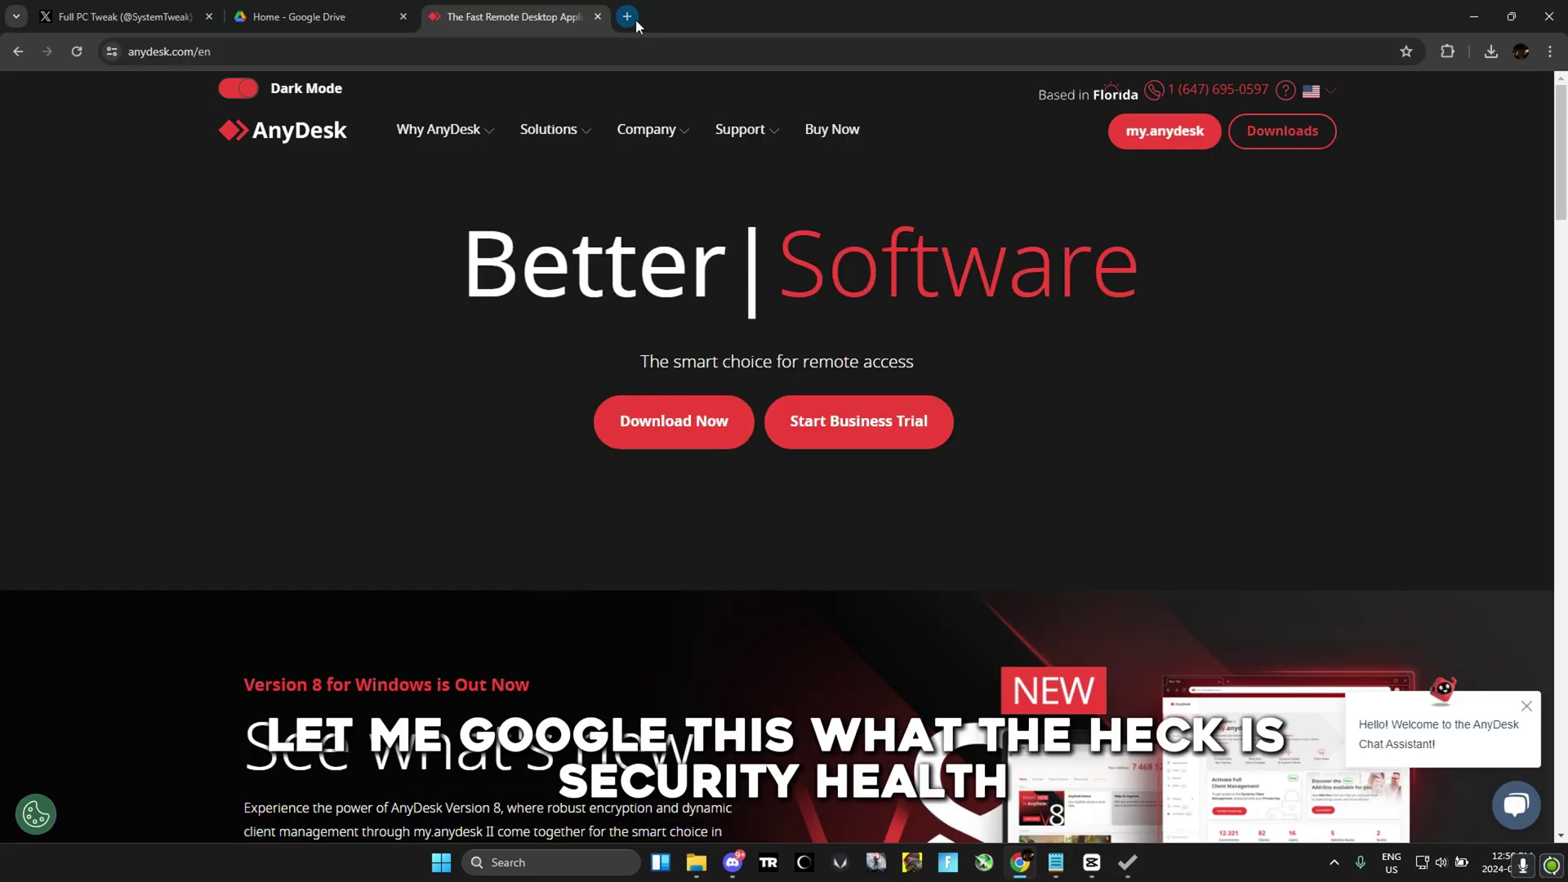
type("what the heck")
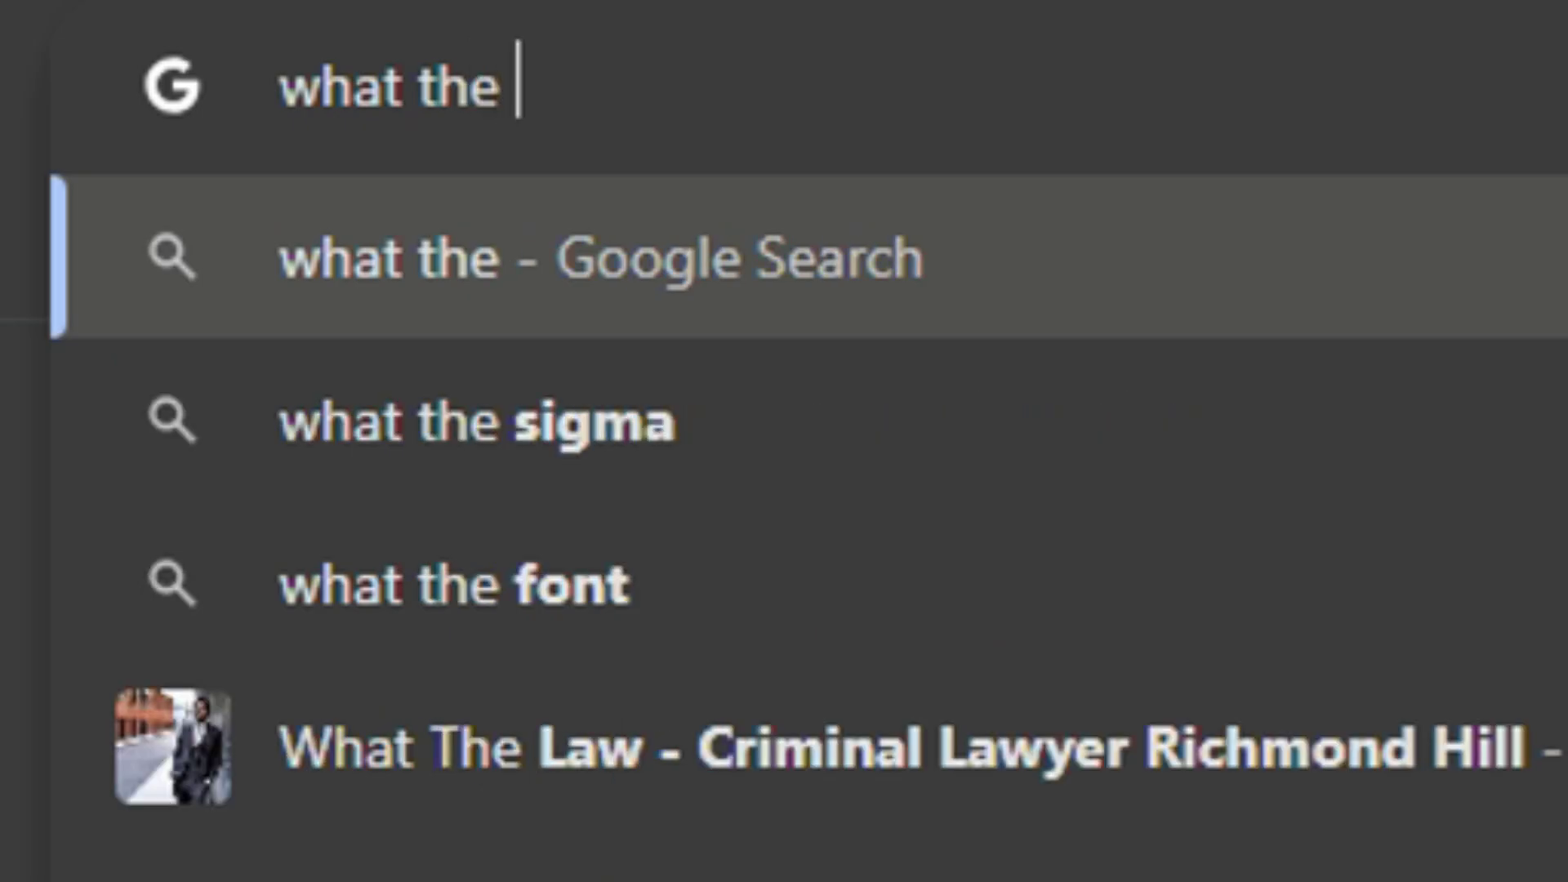
type(" is security health")
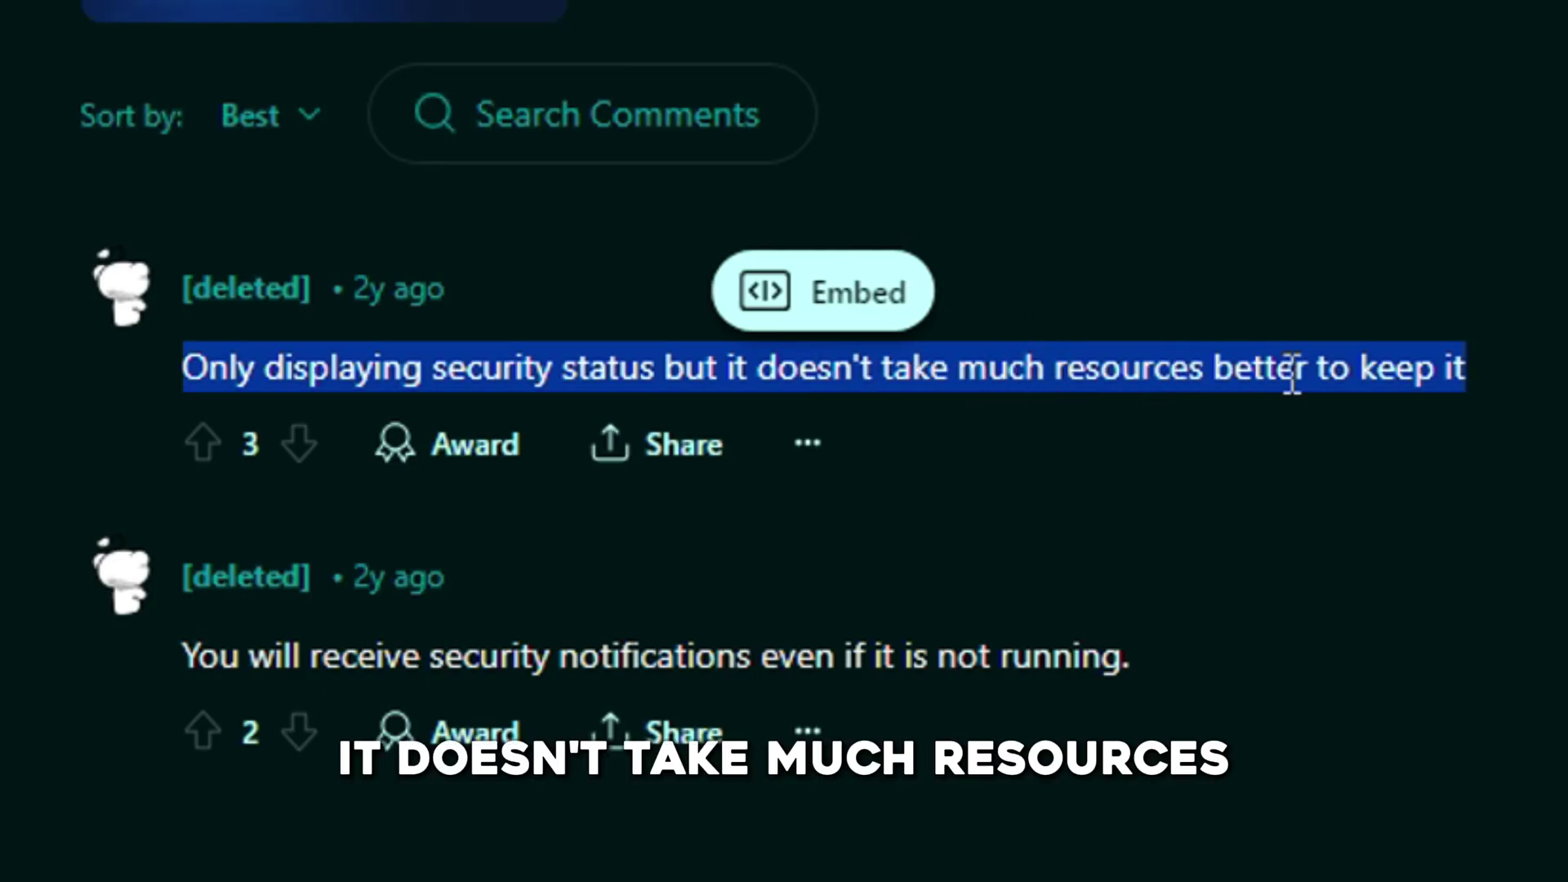
left_click(1369, 376)
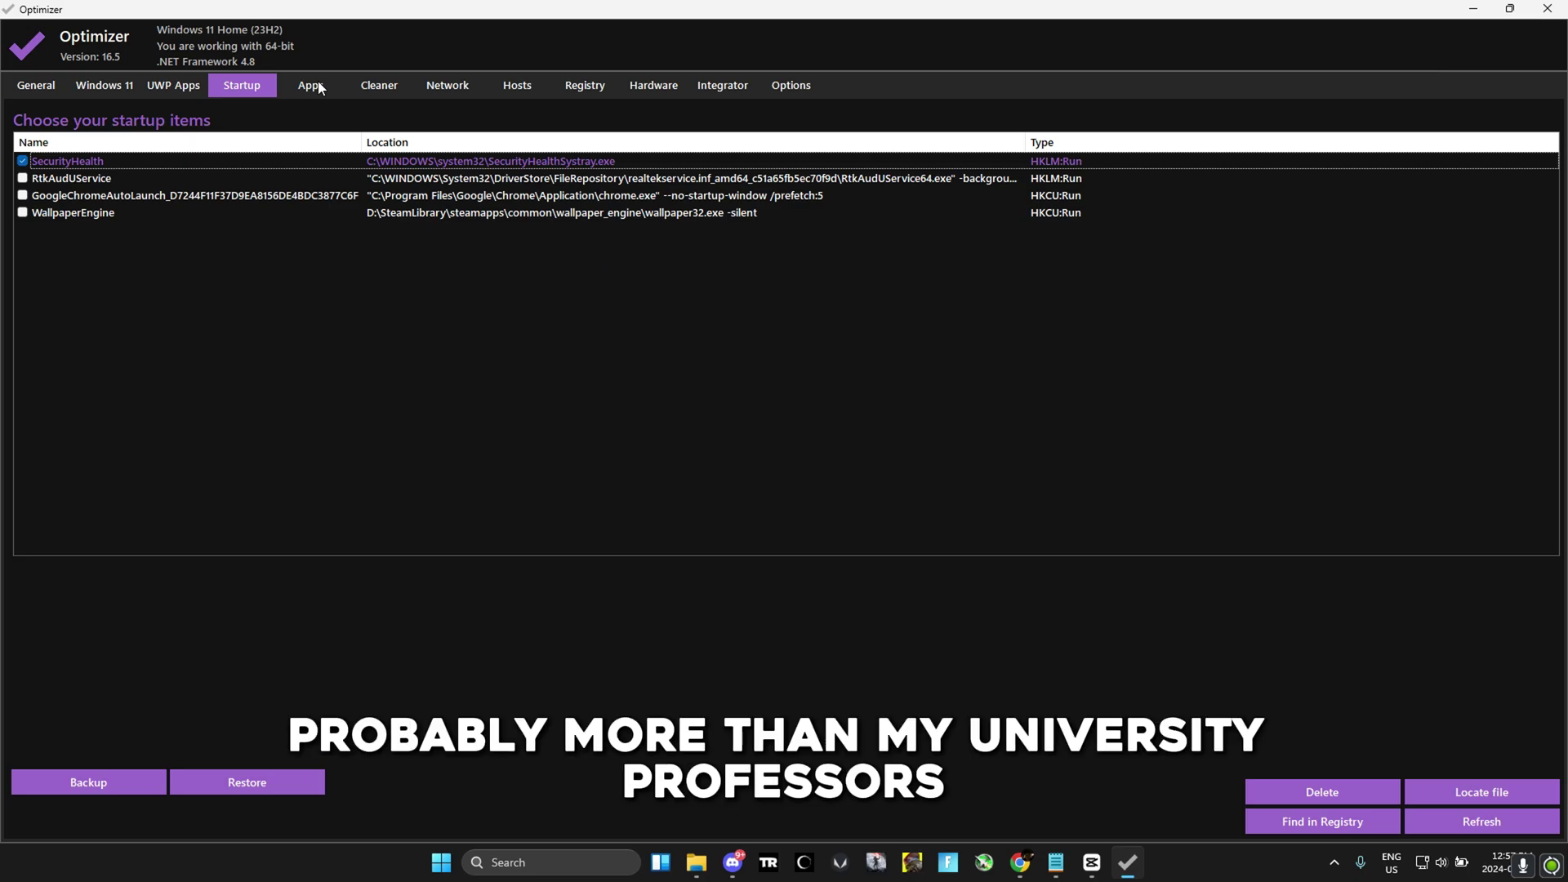
In Optimizer's Cleaner, tick BSOD minidumps and Chrome Cookies, then view the Hosts editor
left_click(326, 87)
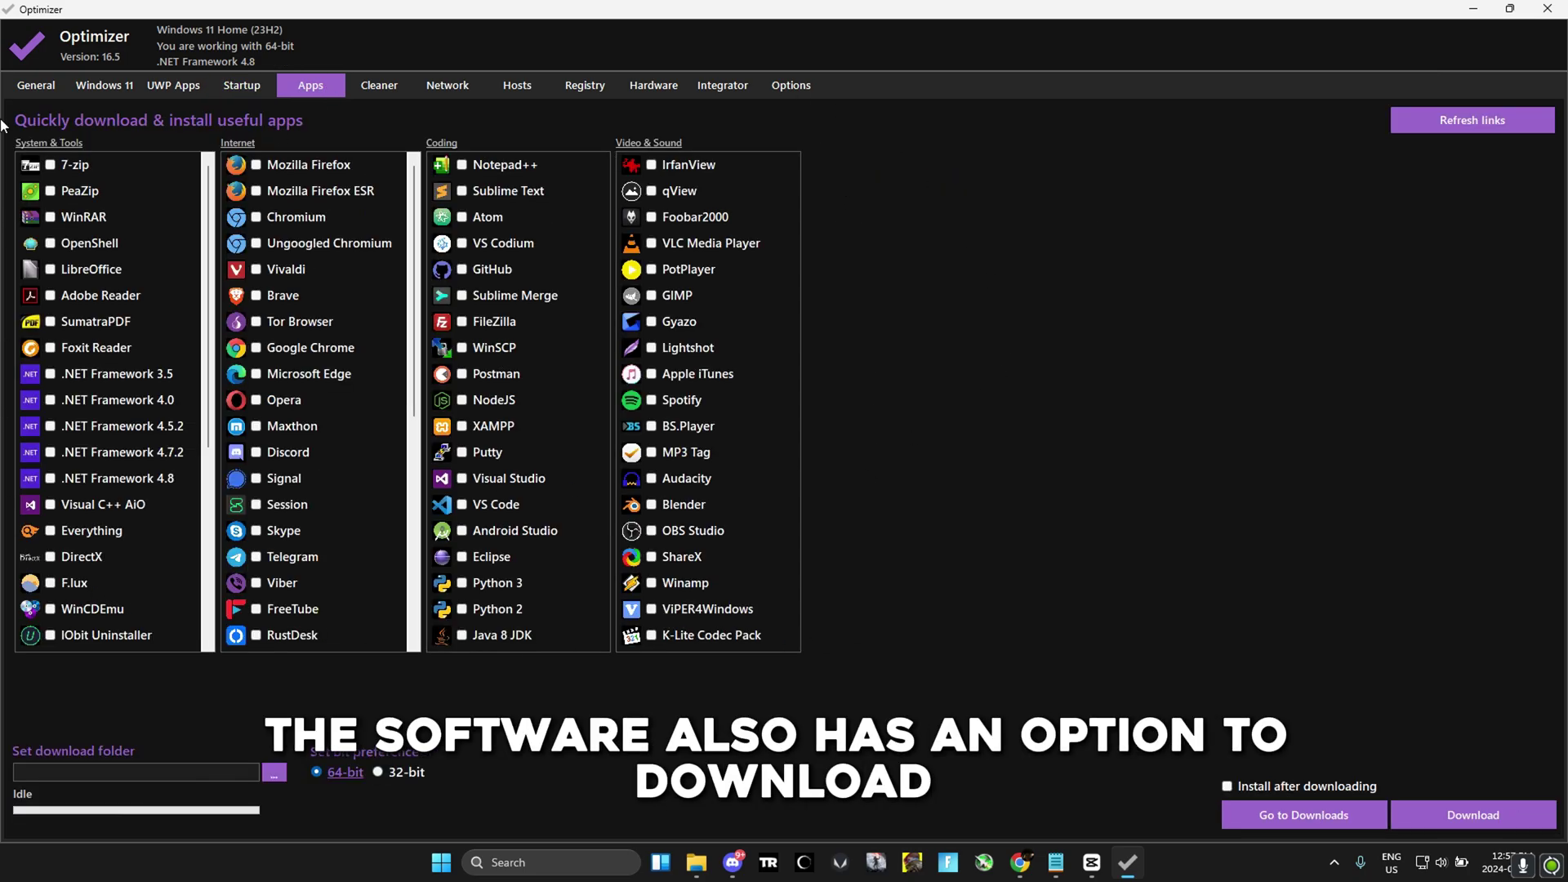
key("ctrl+Tab")
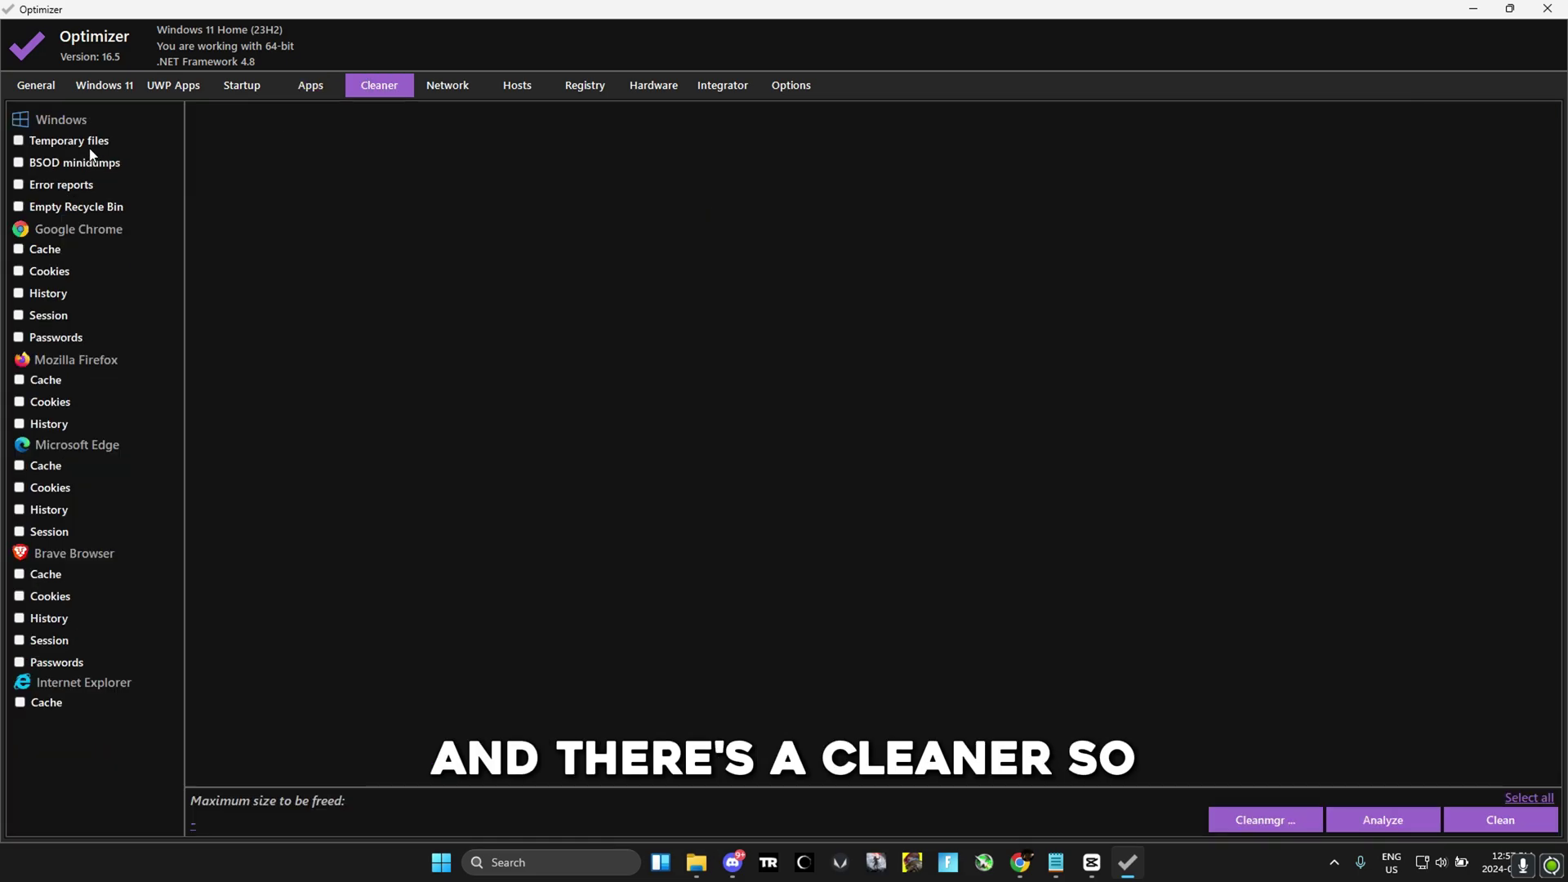
left_click(79, 162)
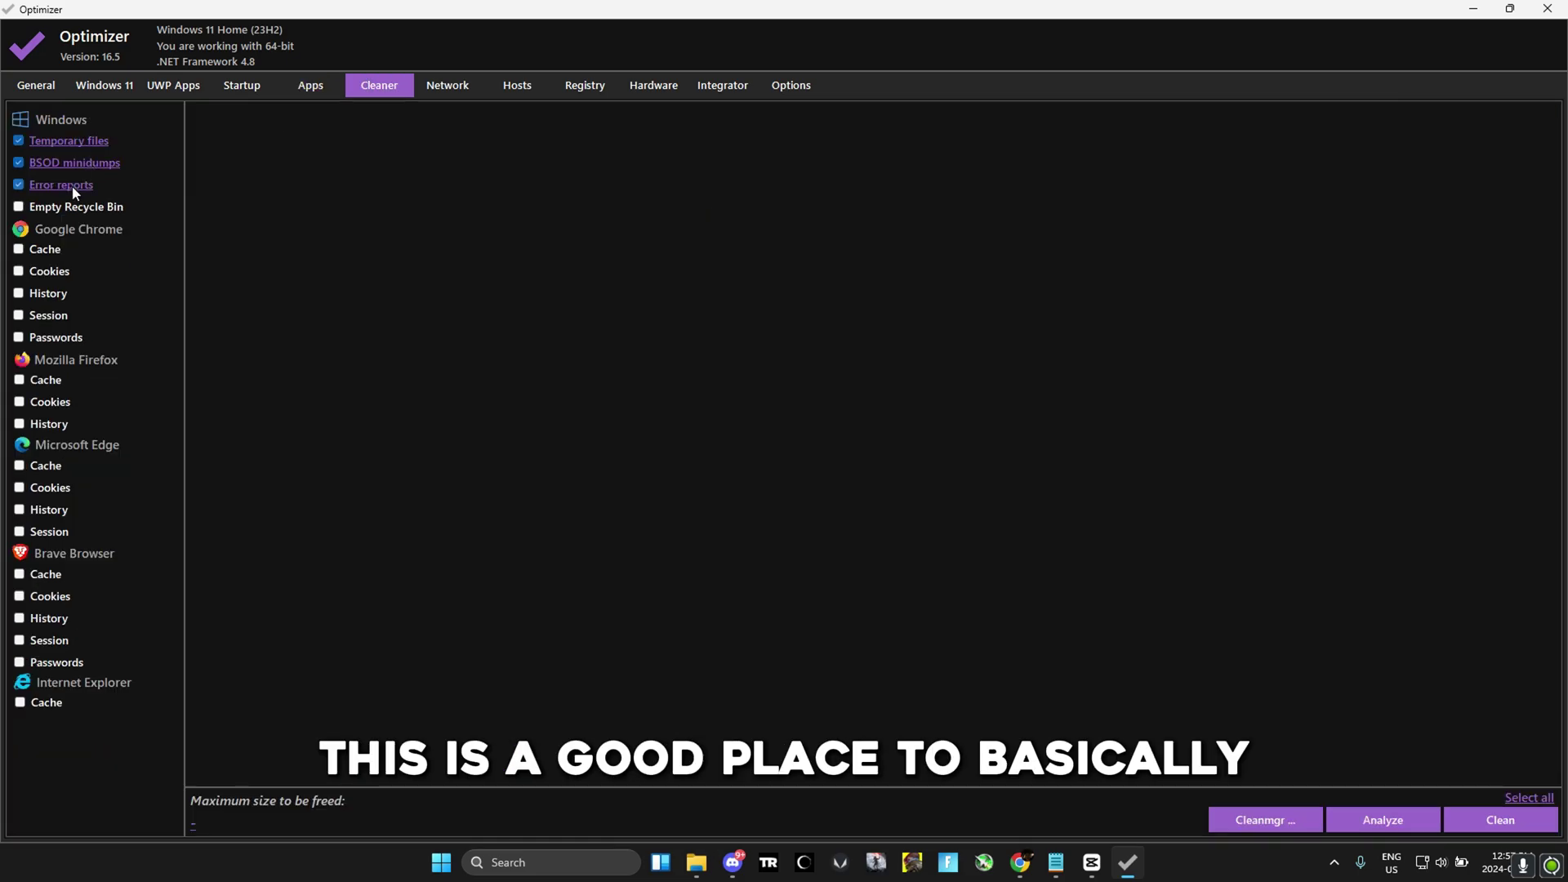
left_click(47, 273)
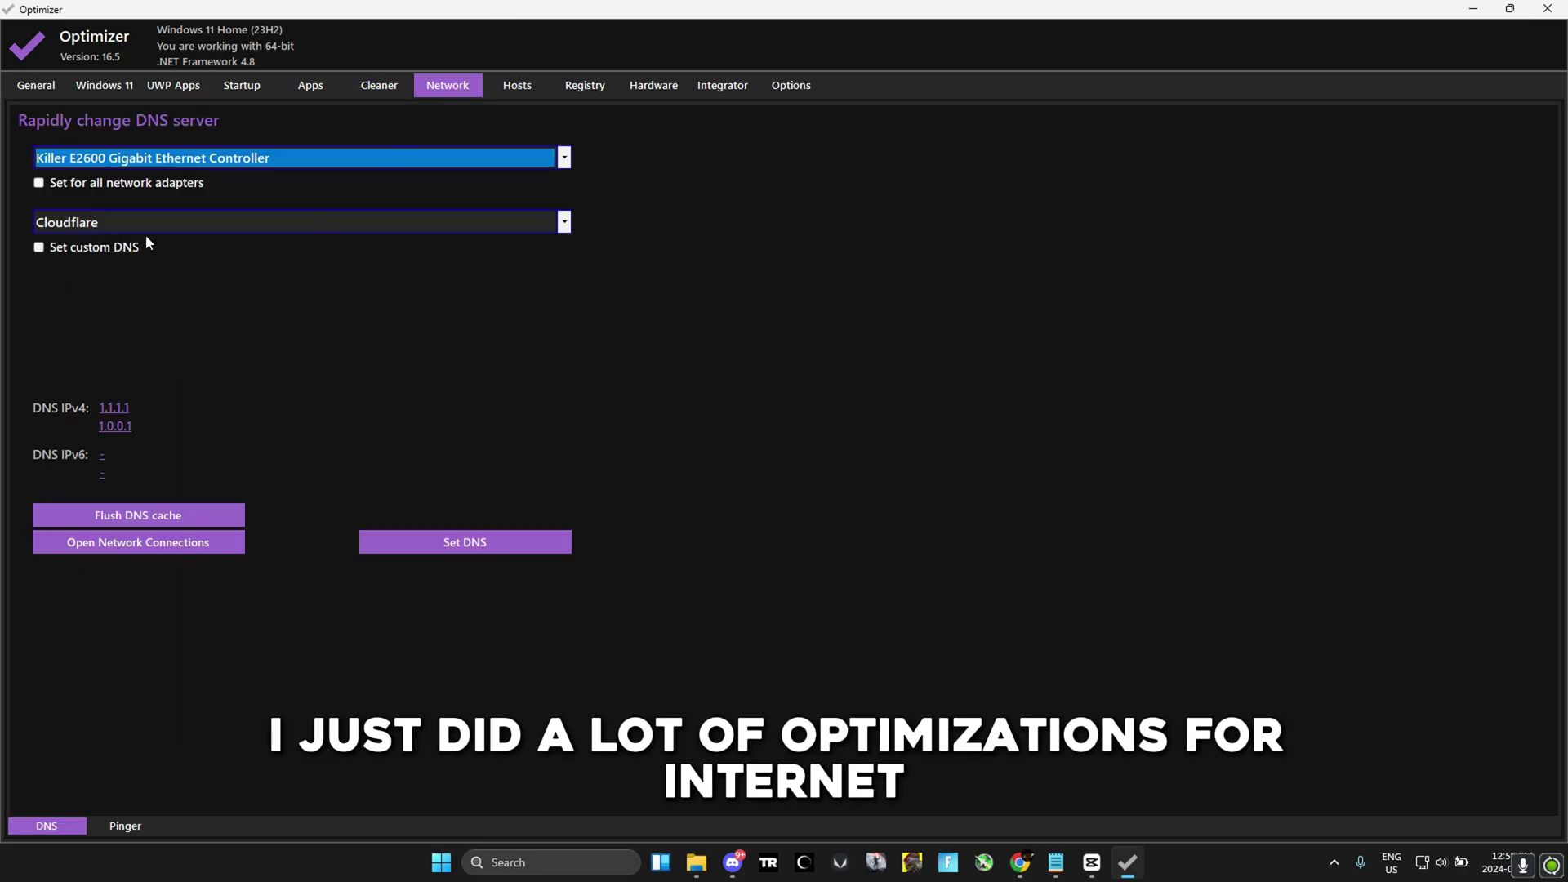
left_click(531, 88)
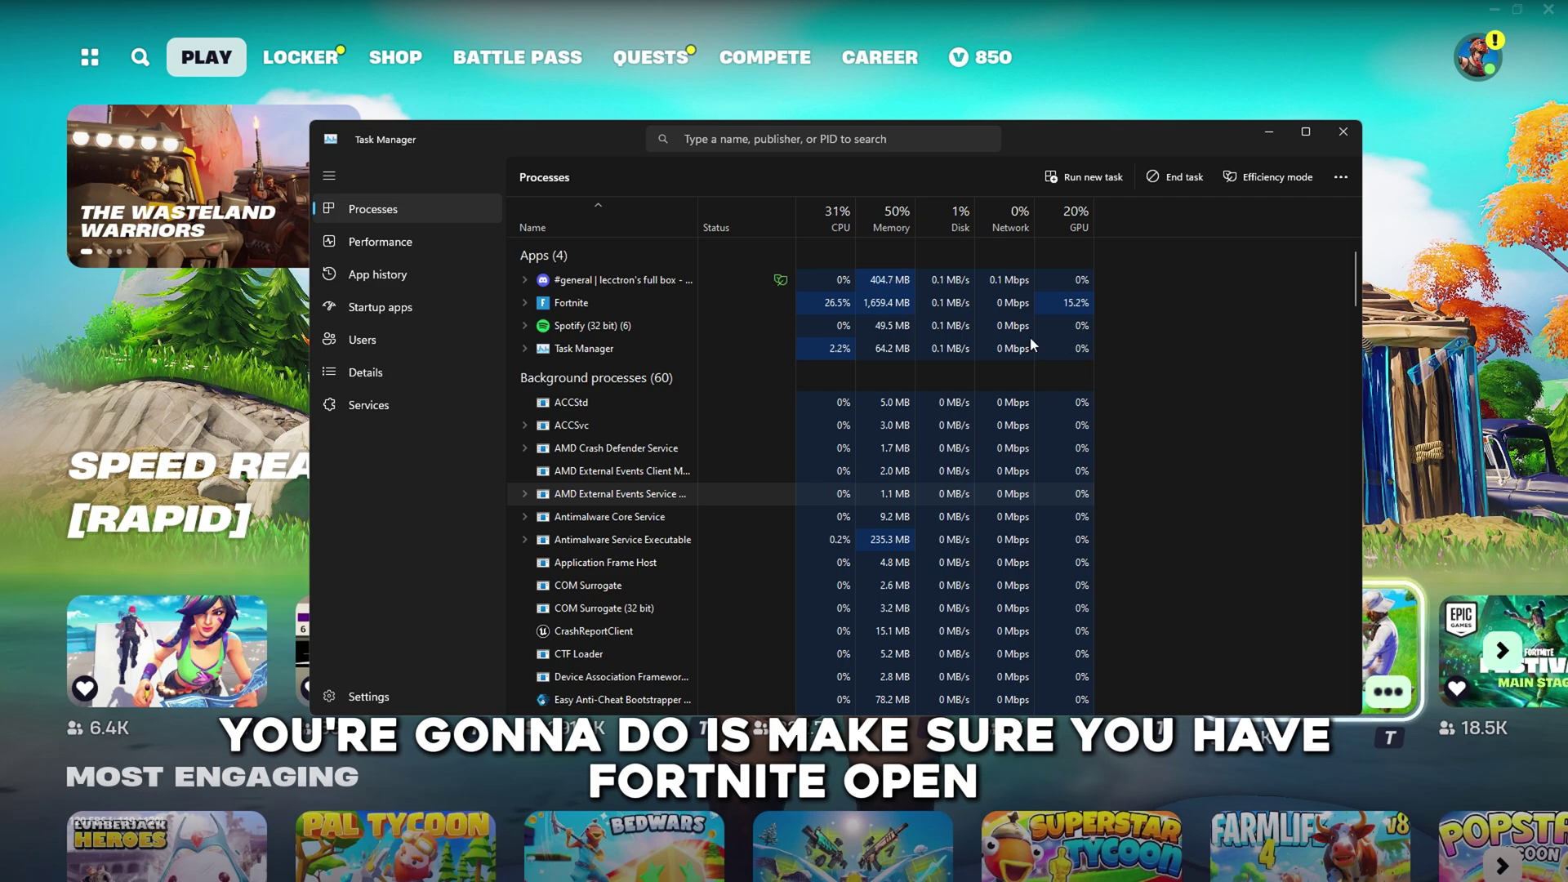
Open the file location of FortniteClient-Win64-Shipping from Task Manager's Details list
left_click(433, 369)
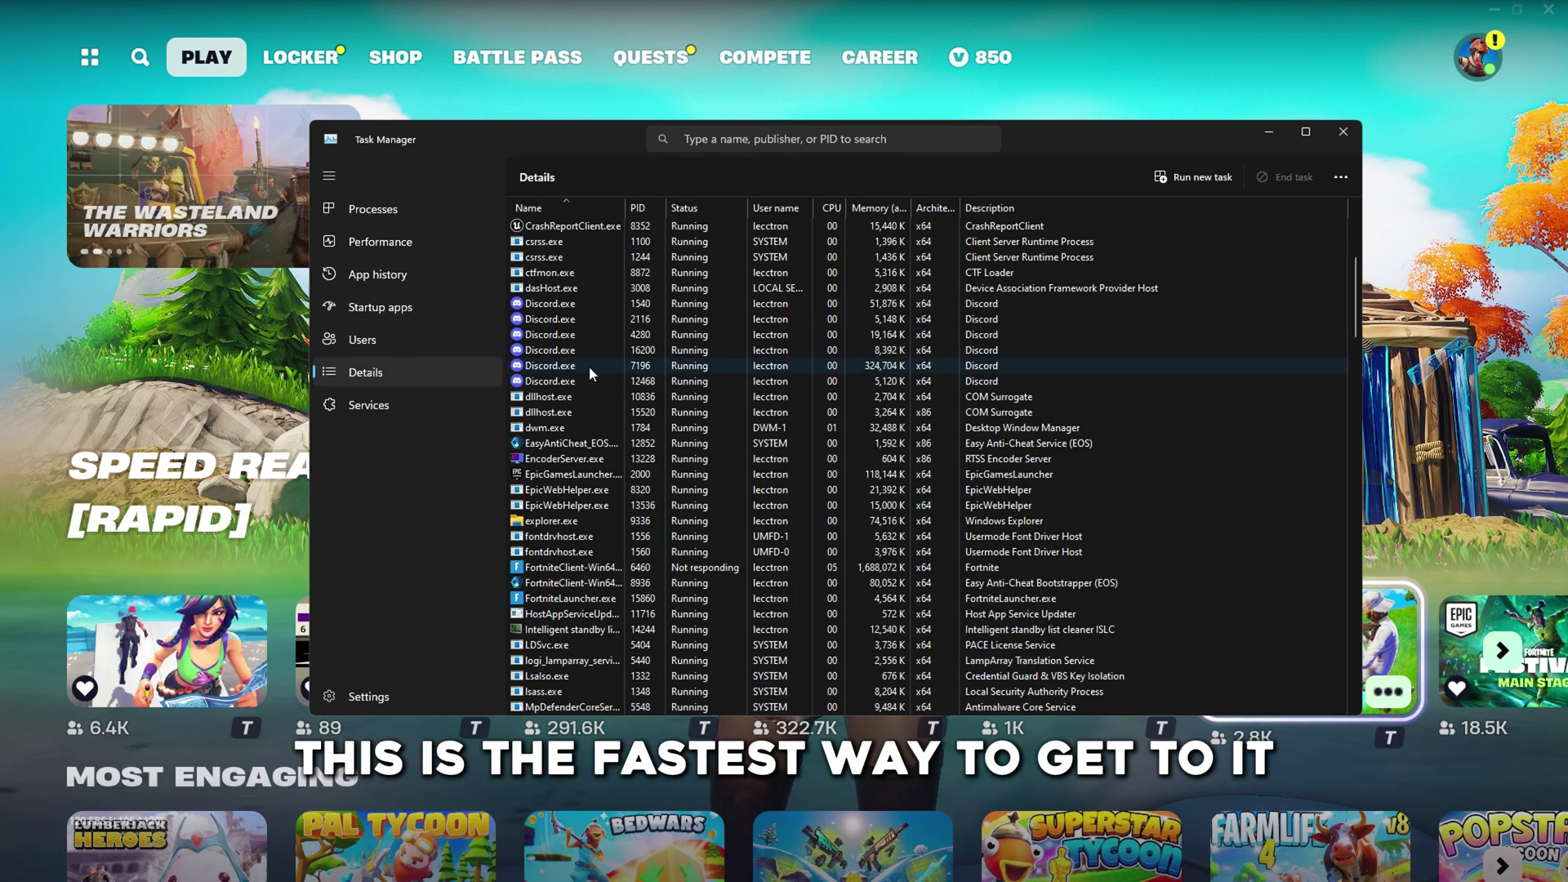
scroll(564, 490, "down", 1)
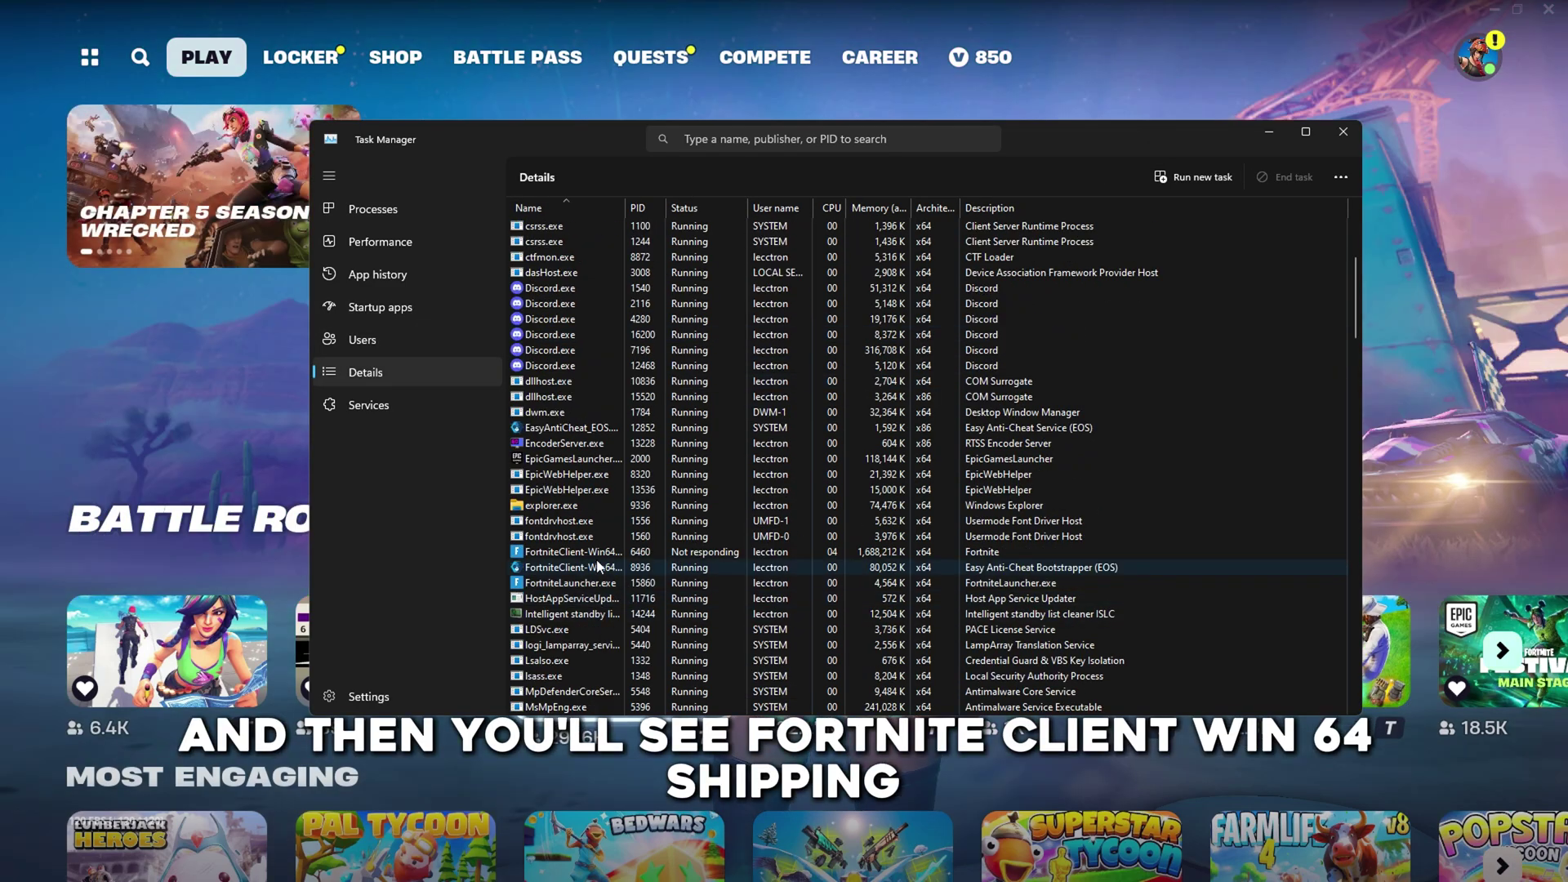
left_click(609, 555)
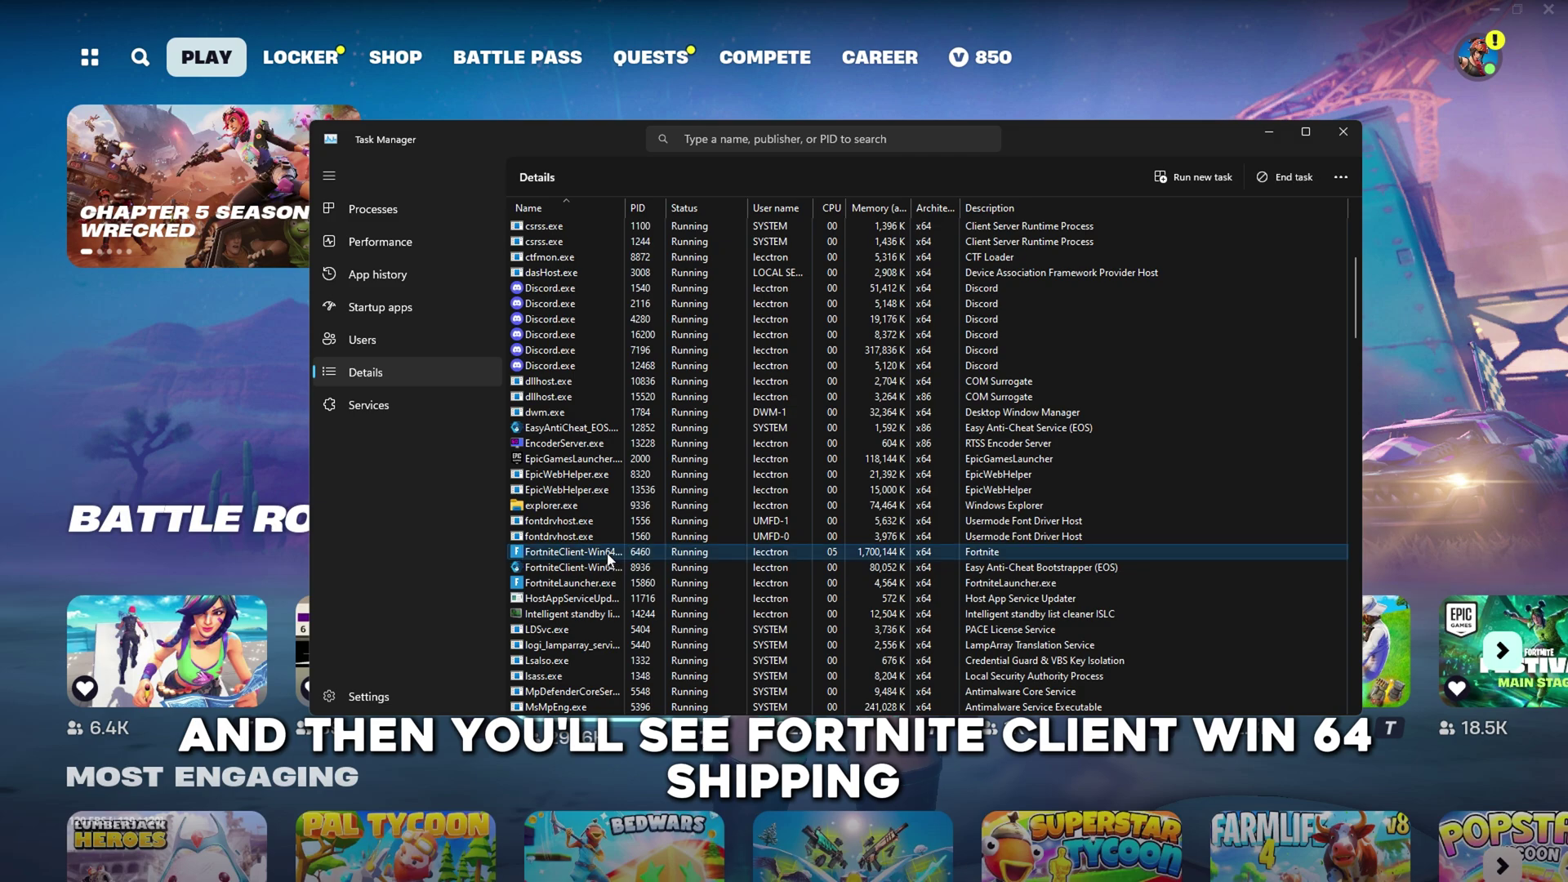
right_click(607, 554)
left_click(678, 764)
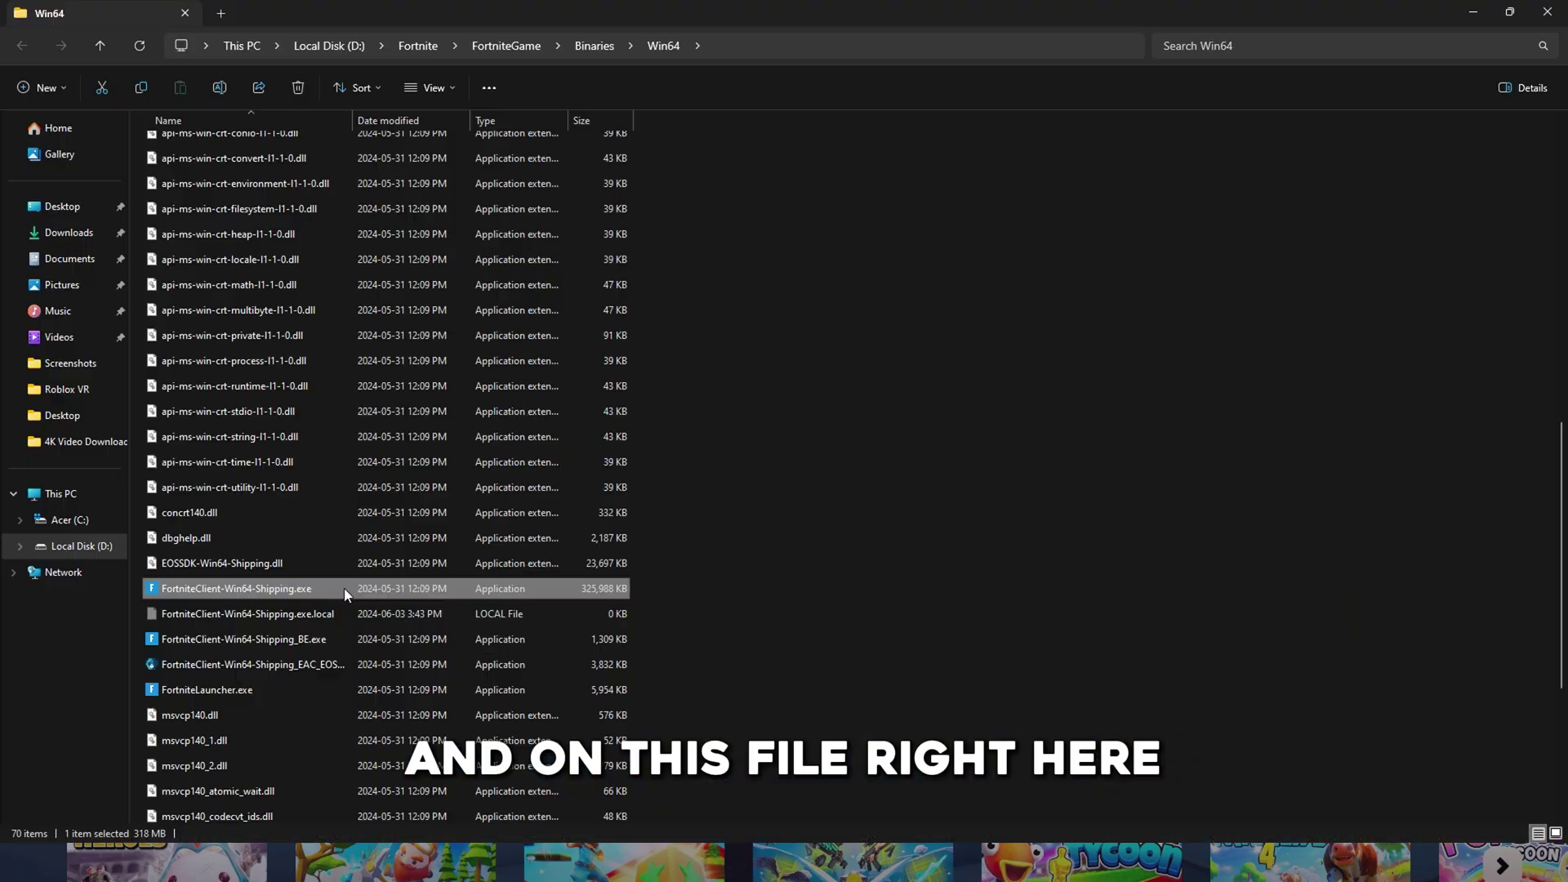
Apply compatibility settings in the Properties of FortniteClient-Win64-Shipping.exe
right_click(344, 588)
left_click(454, 503)
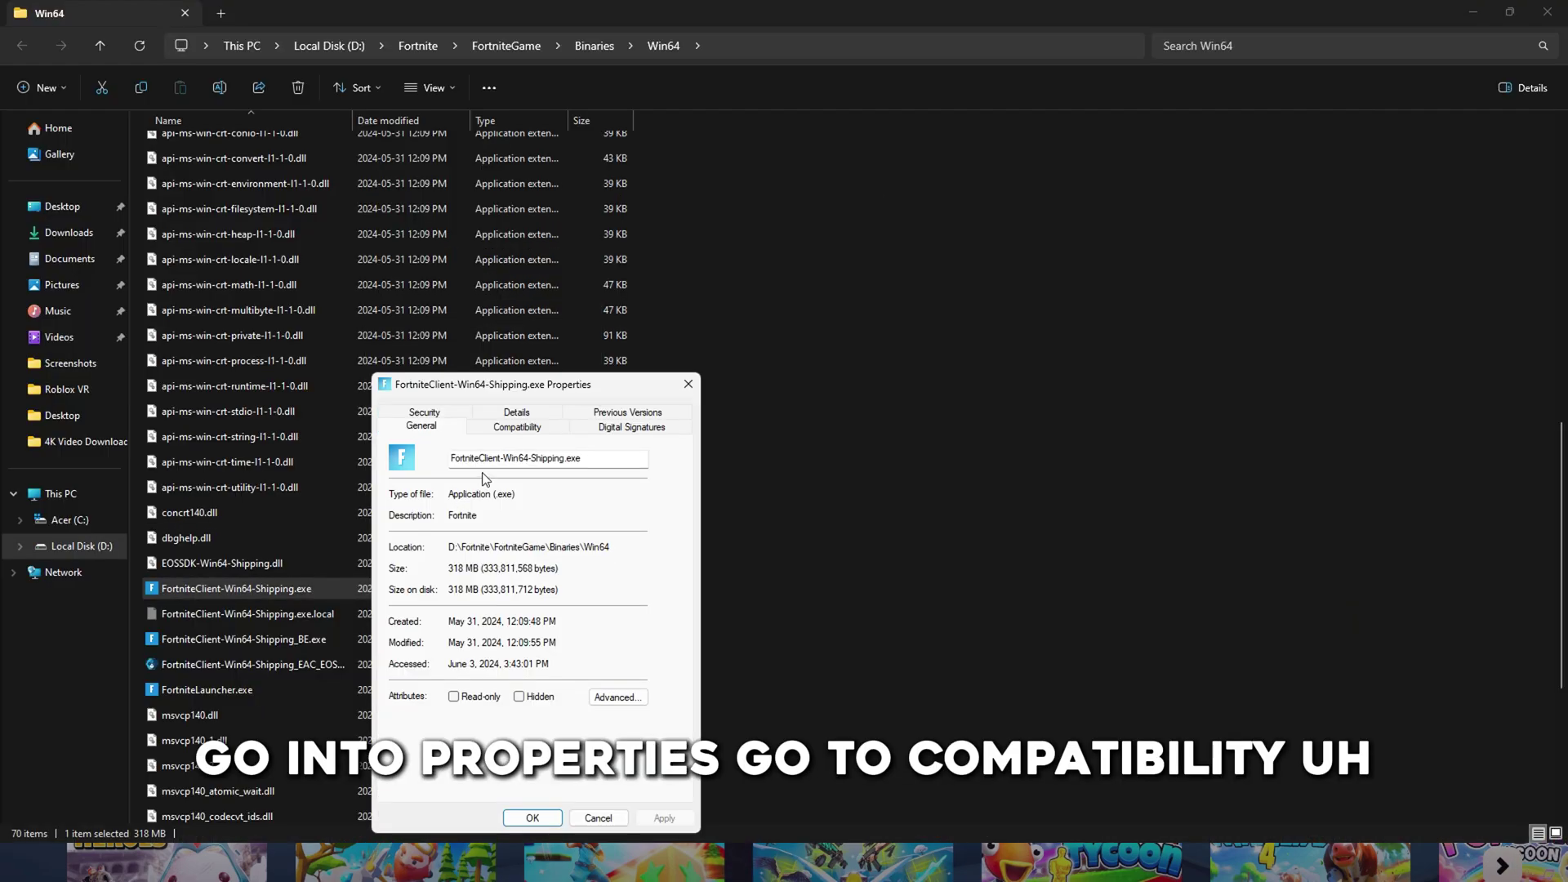
left_click(509, 432)
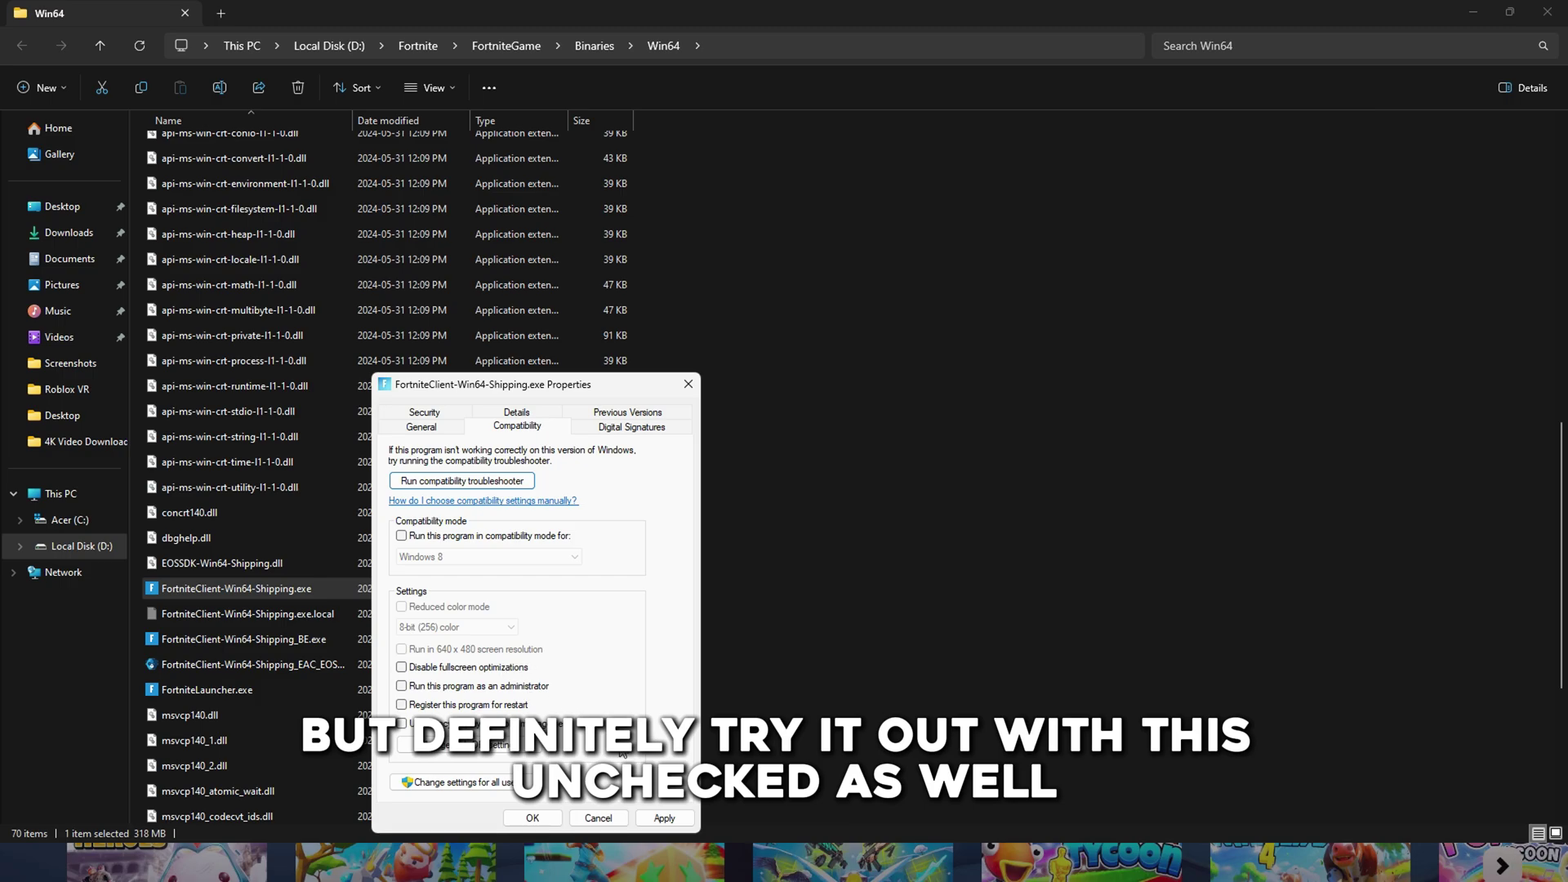
left_click(657, 817)
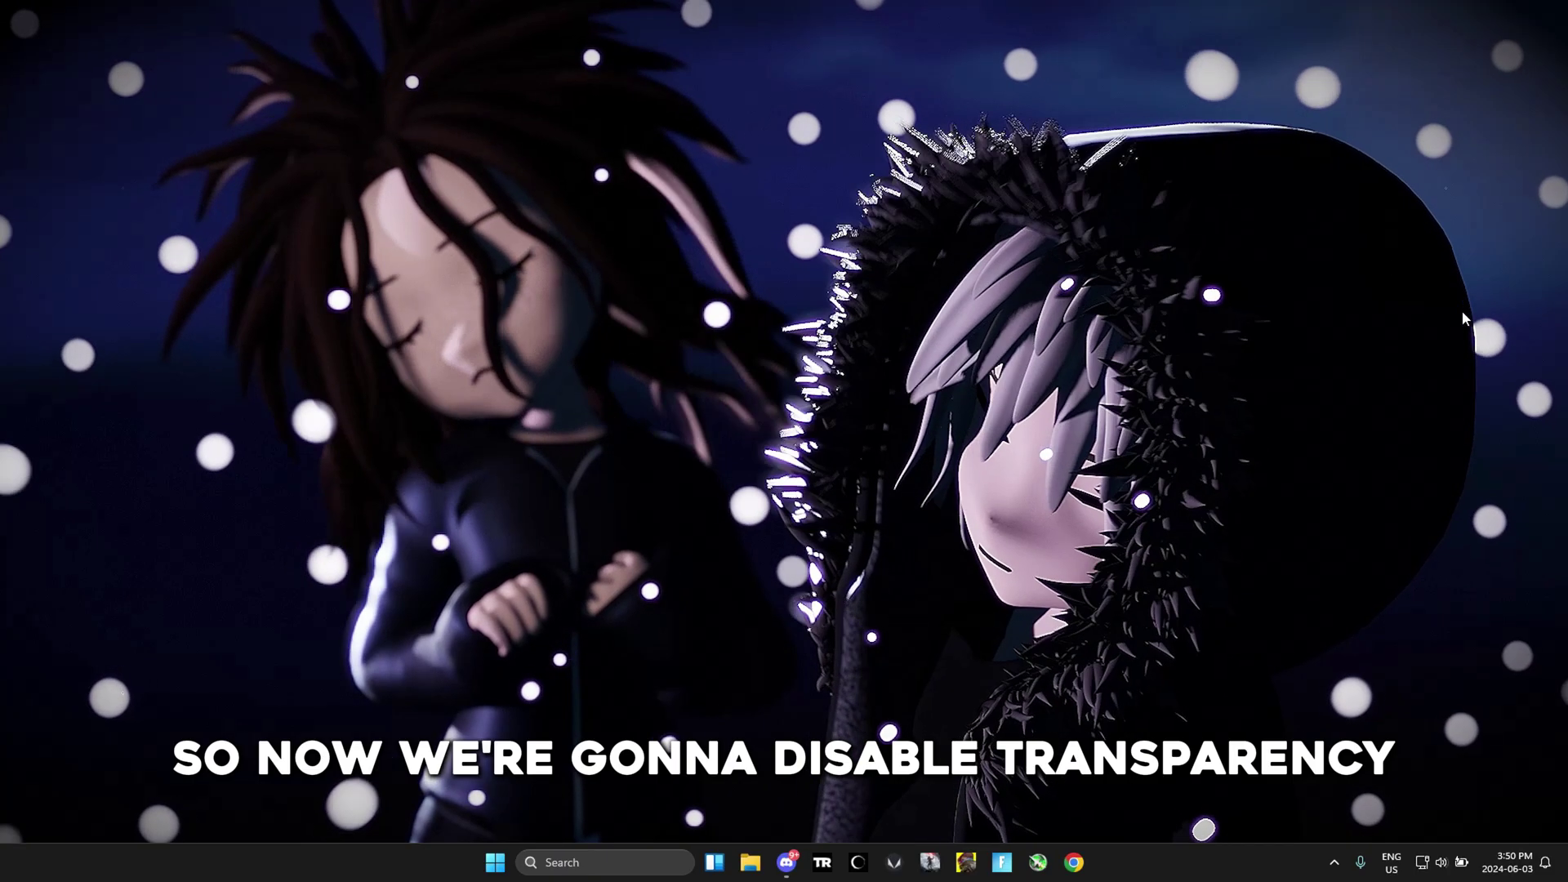
Bring up the Windows Transparency effects setting through Windows search
key("super")
type("t")
type("ransparency effects")
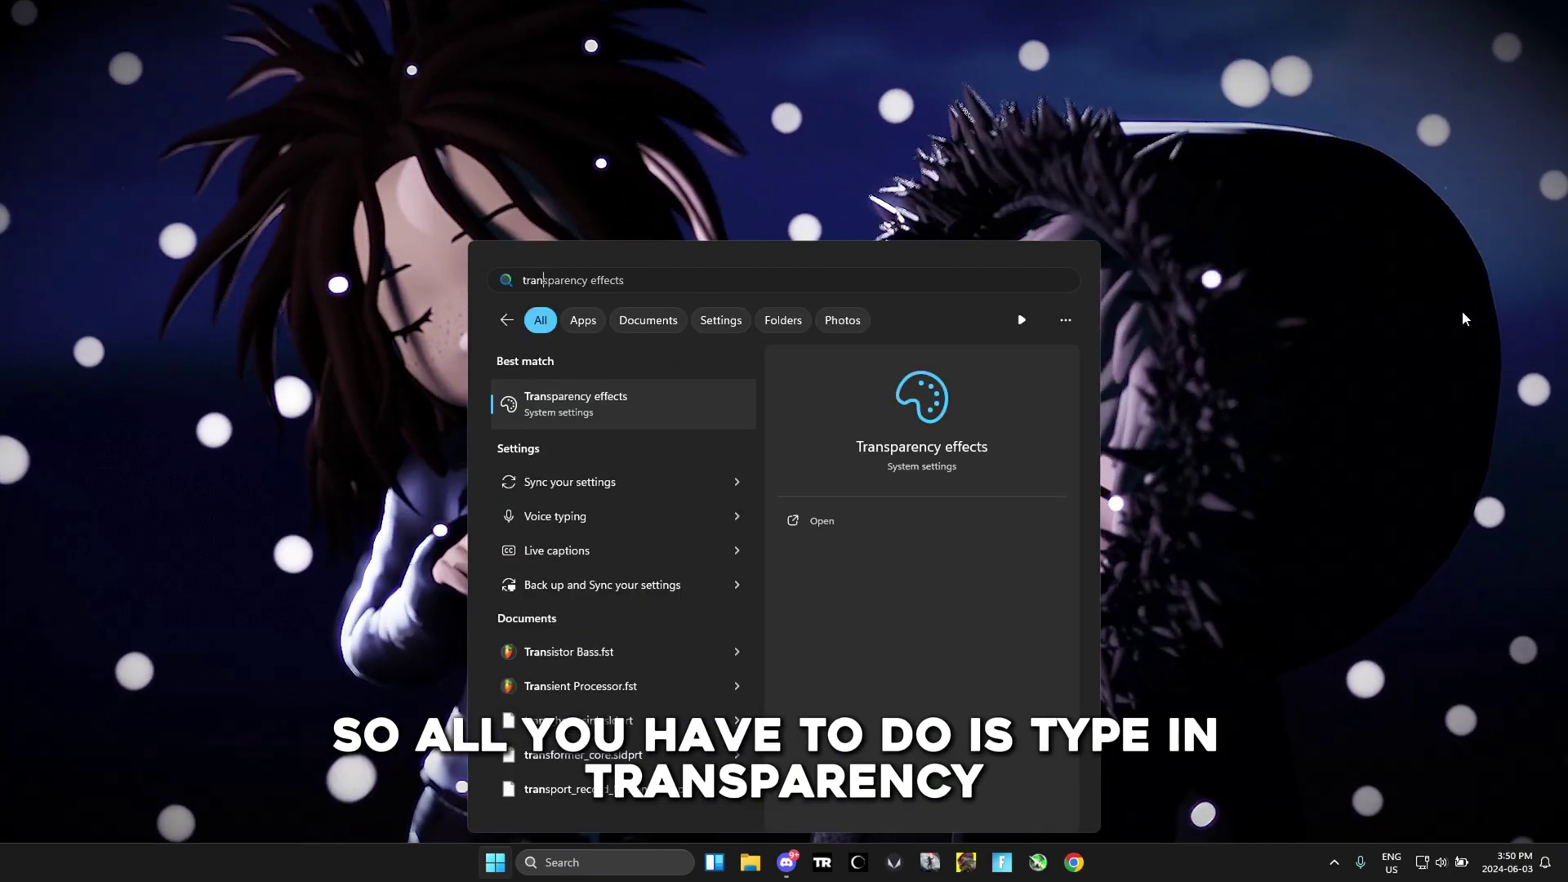
key("Return")
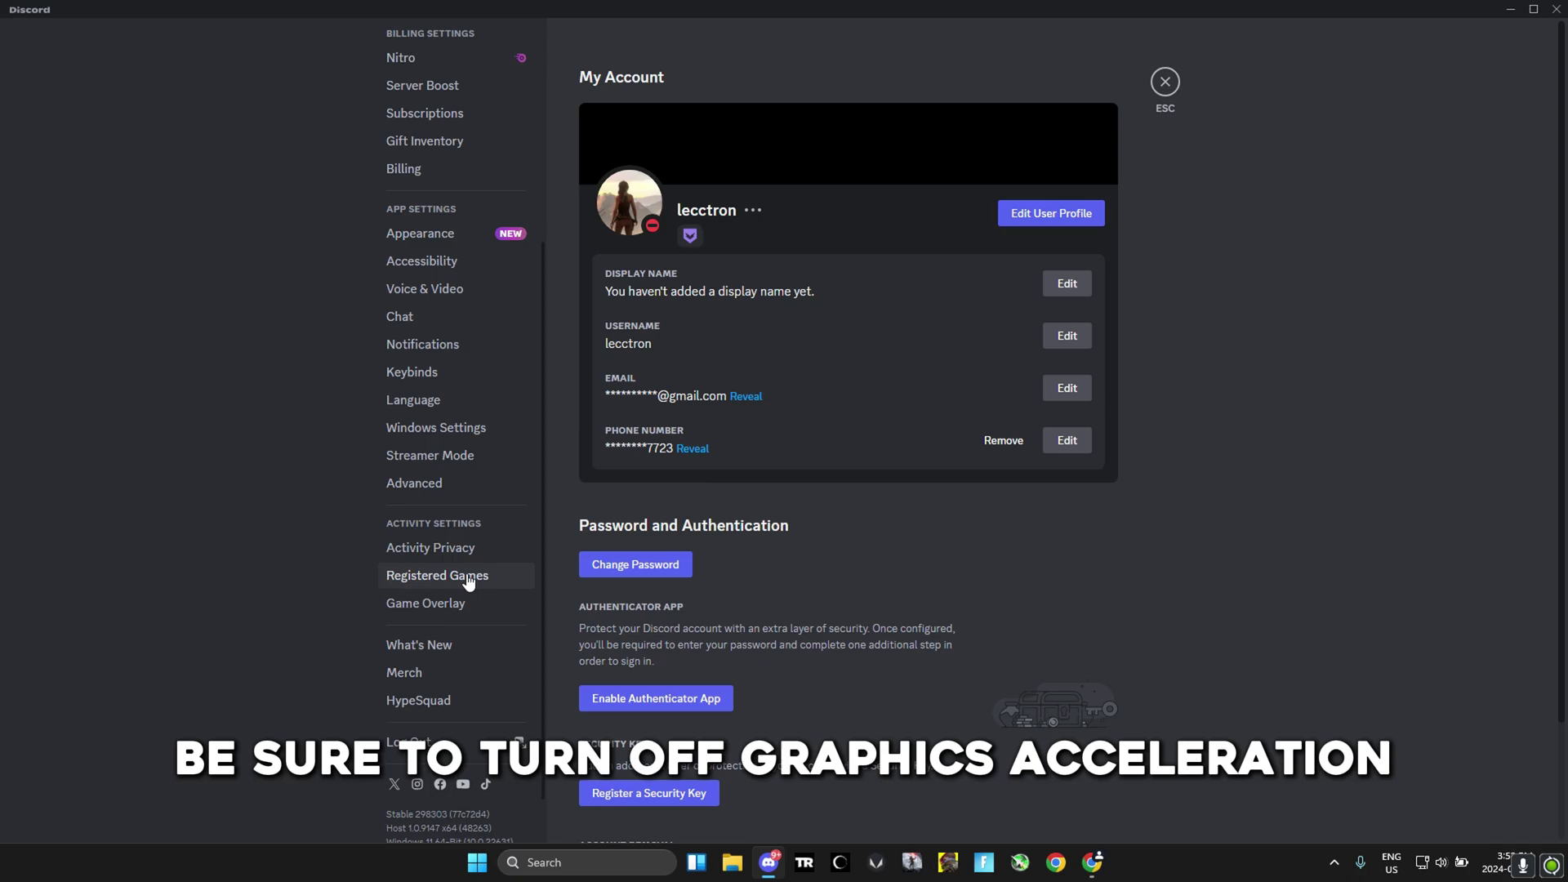
Go to the Advanced entry under App Settings in Discord's User Settings sidebar
scroll(441, 601, "up", 4)
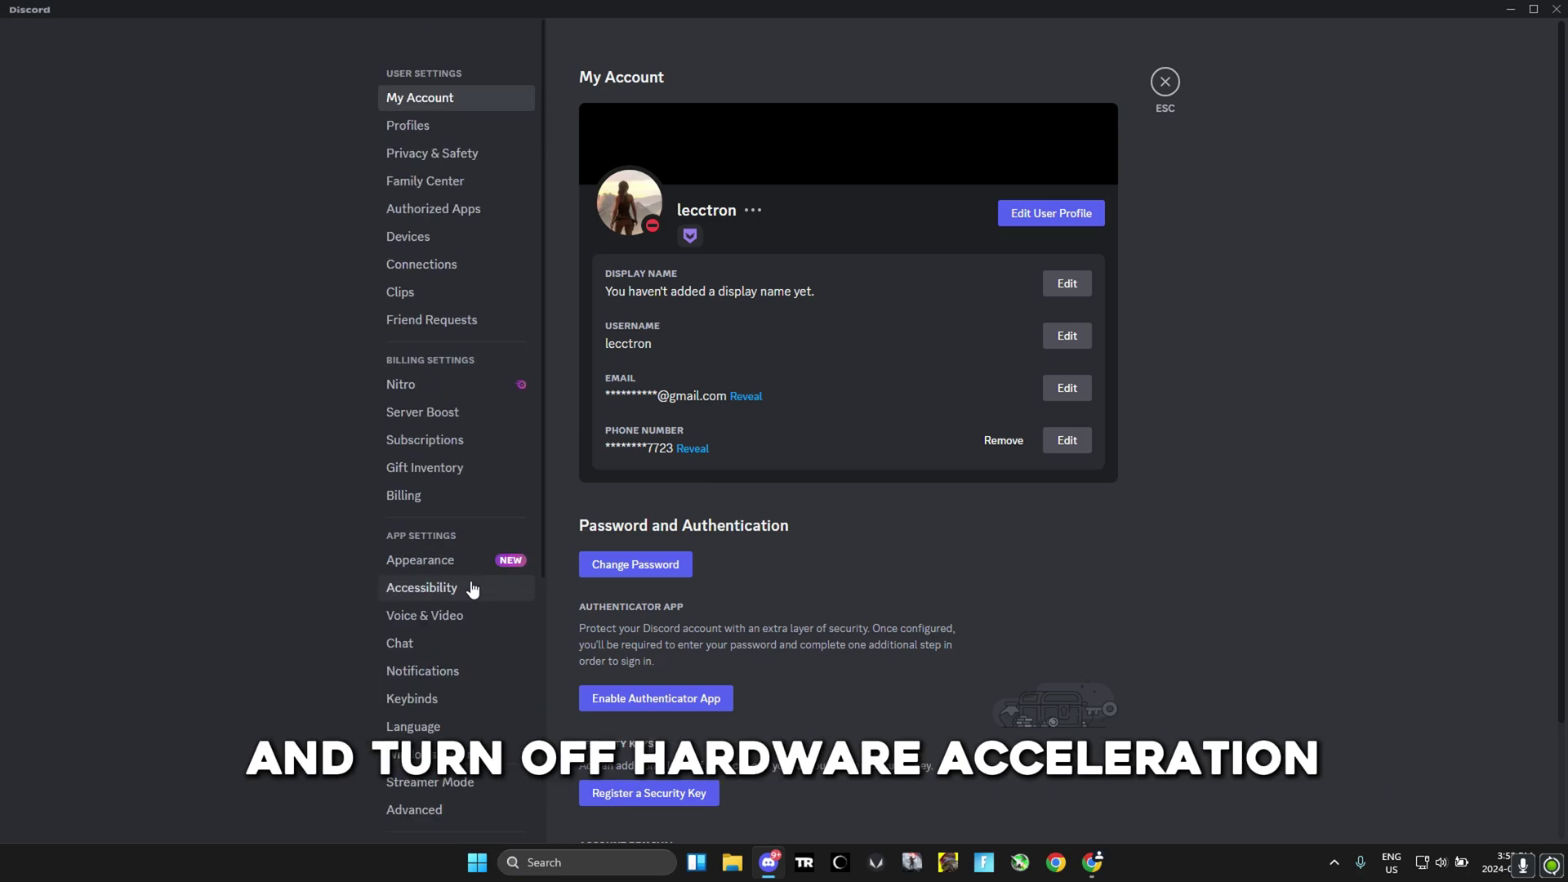
scroll(453, 588, "down", 3)
scroll(470, 580, "down", 2)
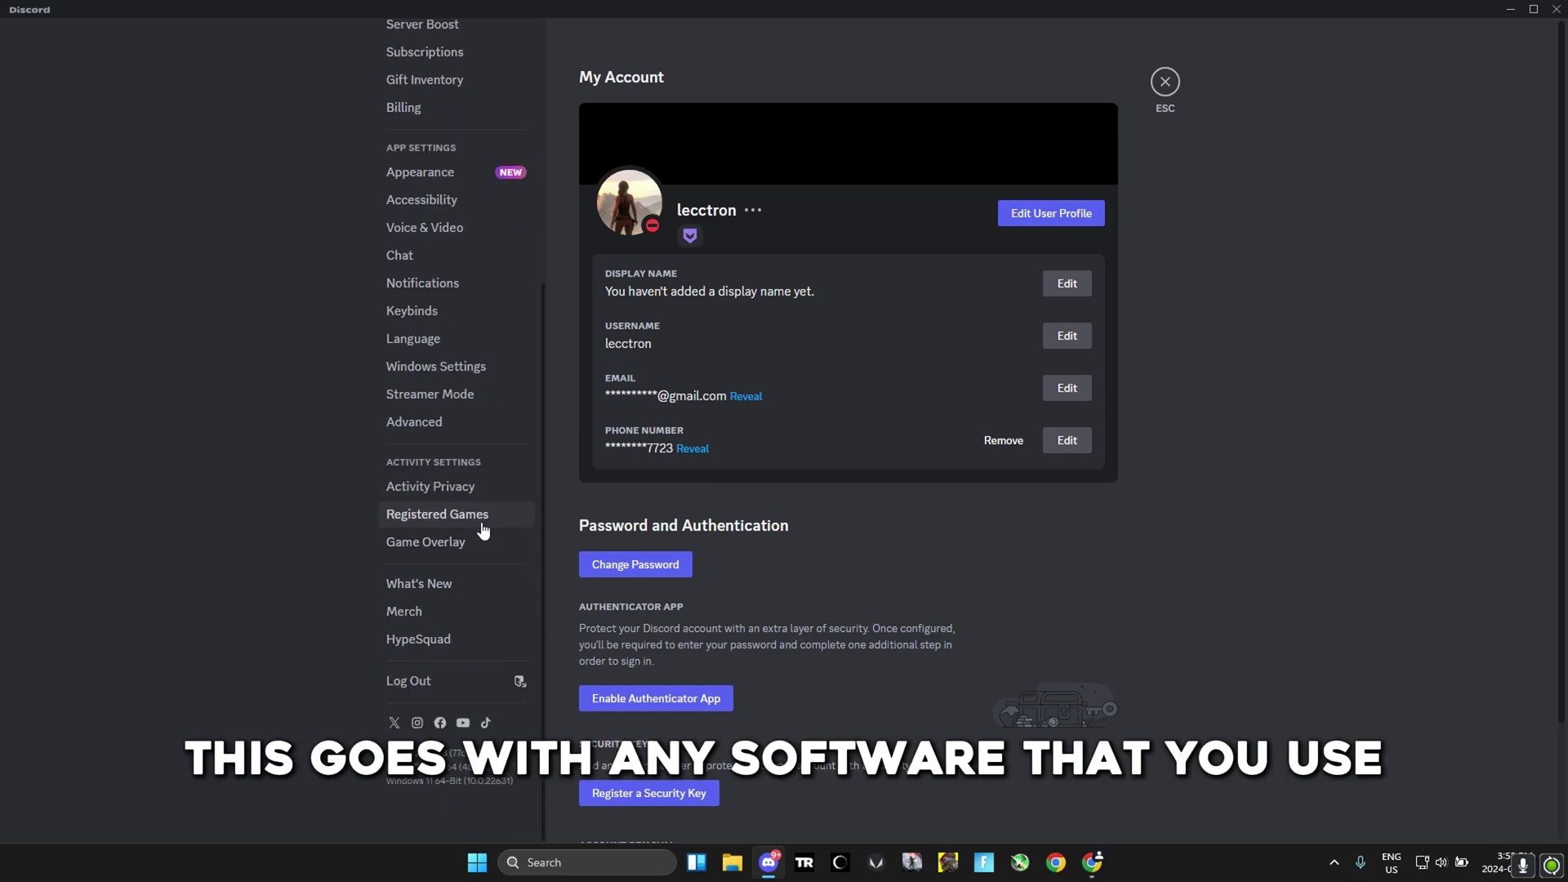
scroll(517, 578, "up", 4)
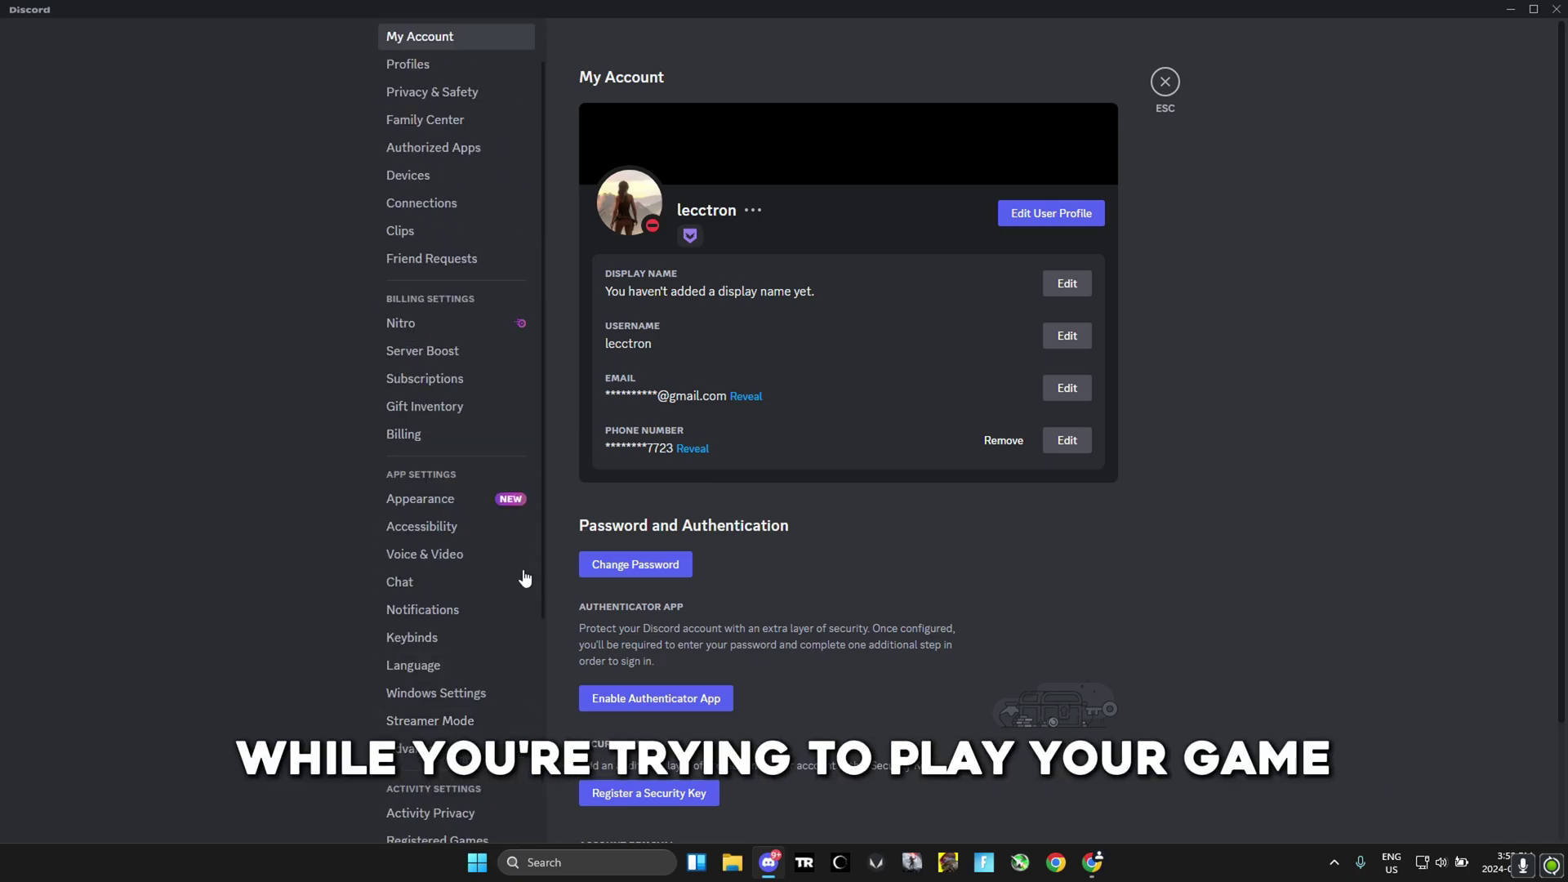
scroll(515, 567, "down", 2)
left_click(490, 588)
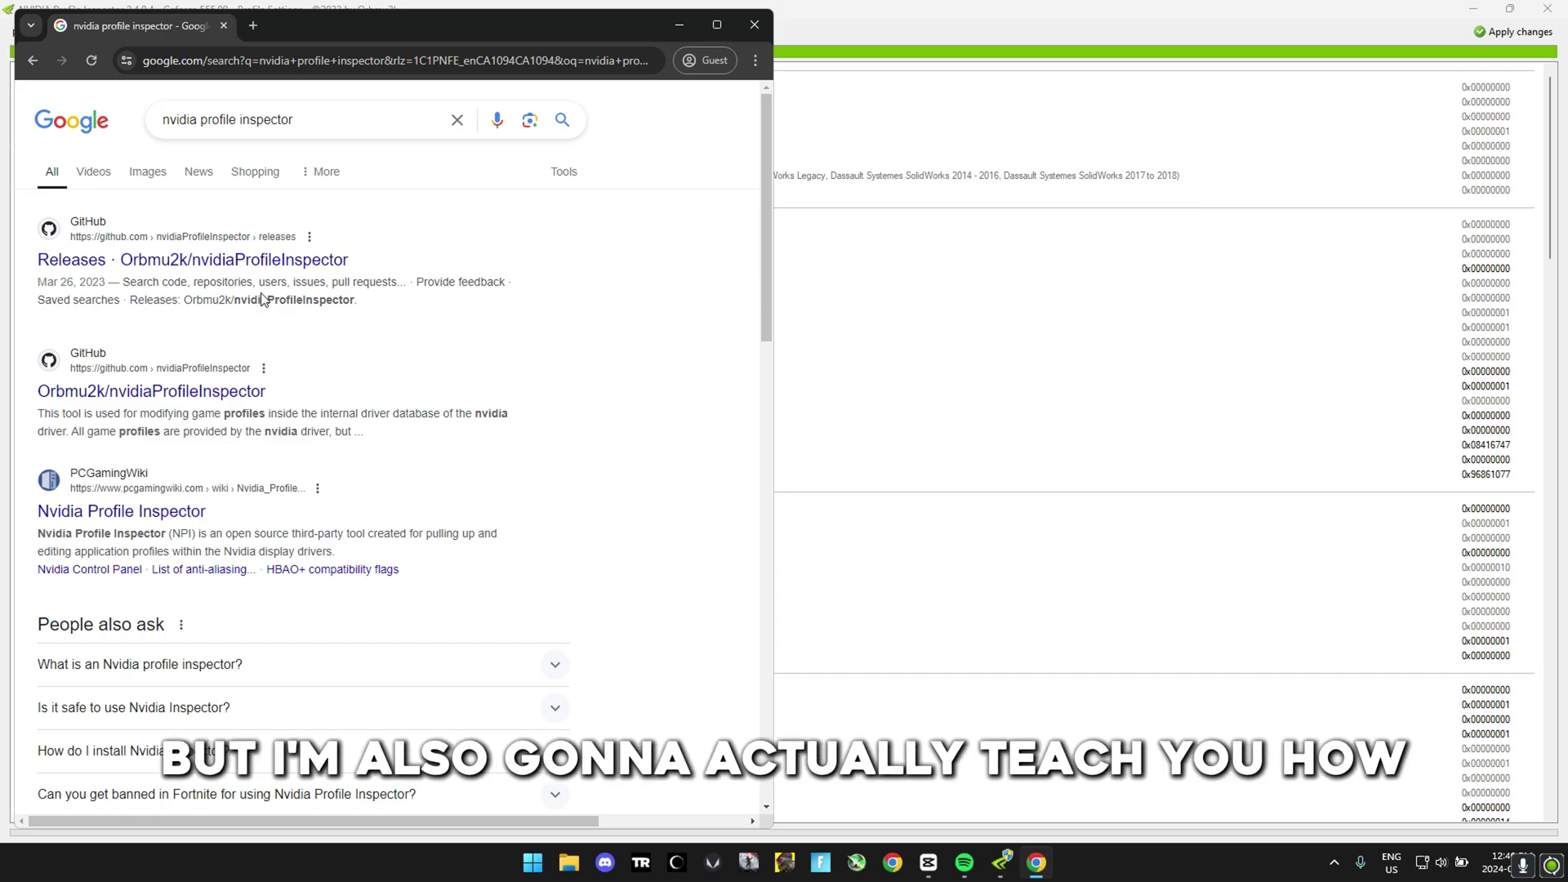
Go to the nvidiaProfileInspector GitHub releases result, then save Discord's levi.nip attachment to Downloads
left_click(266, 260)
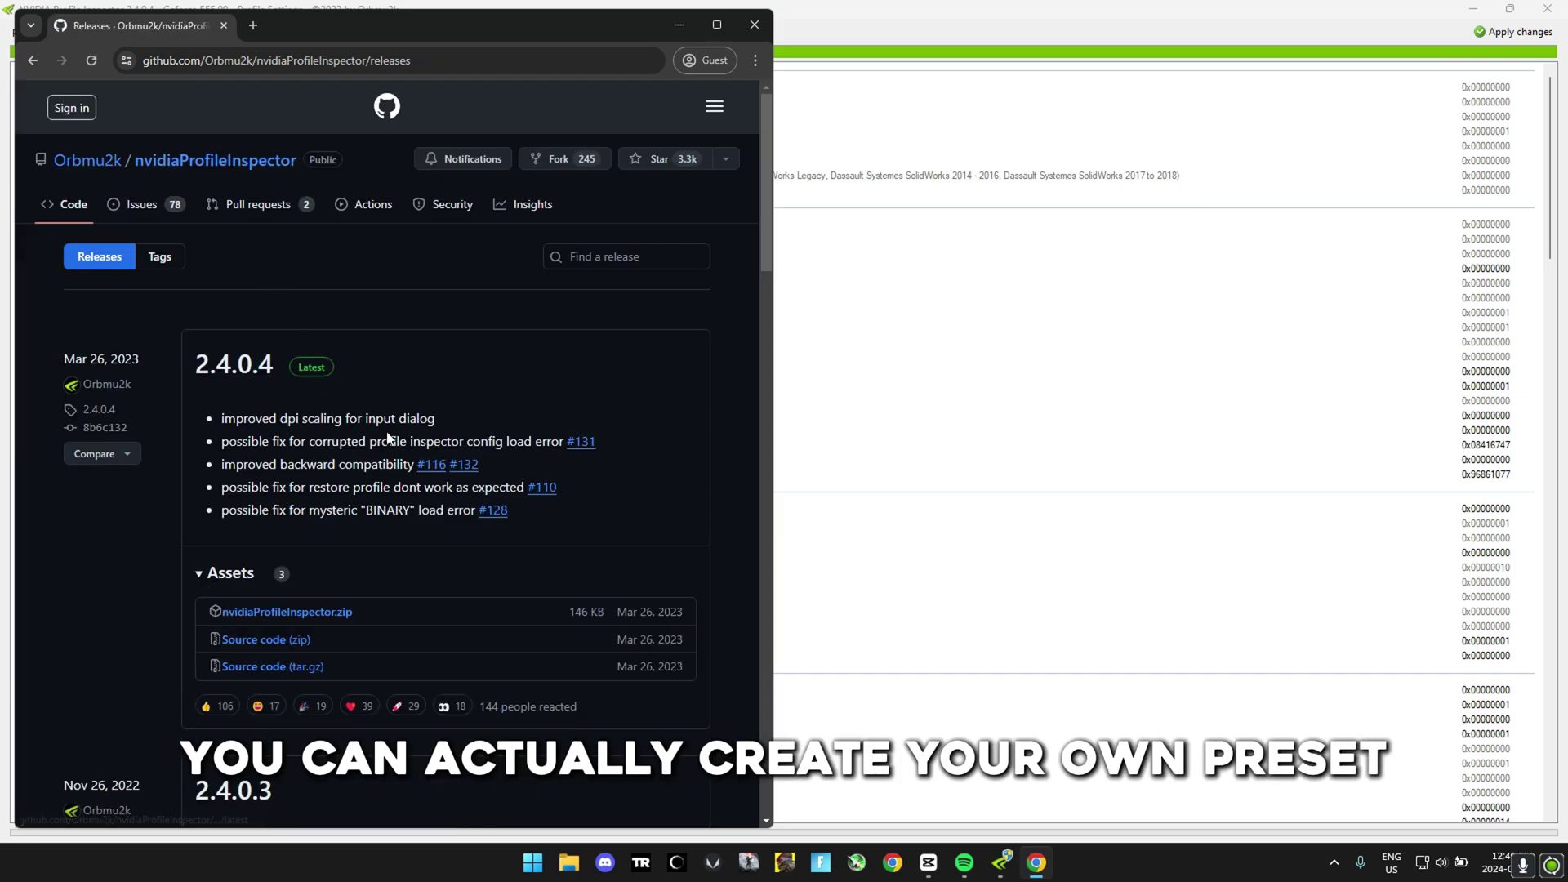
scroll(478, 480, "down", 1)
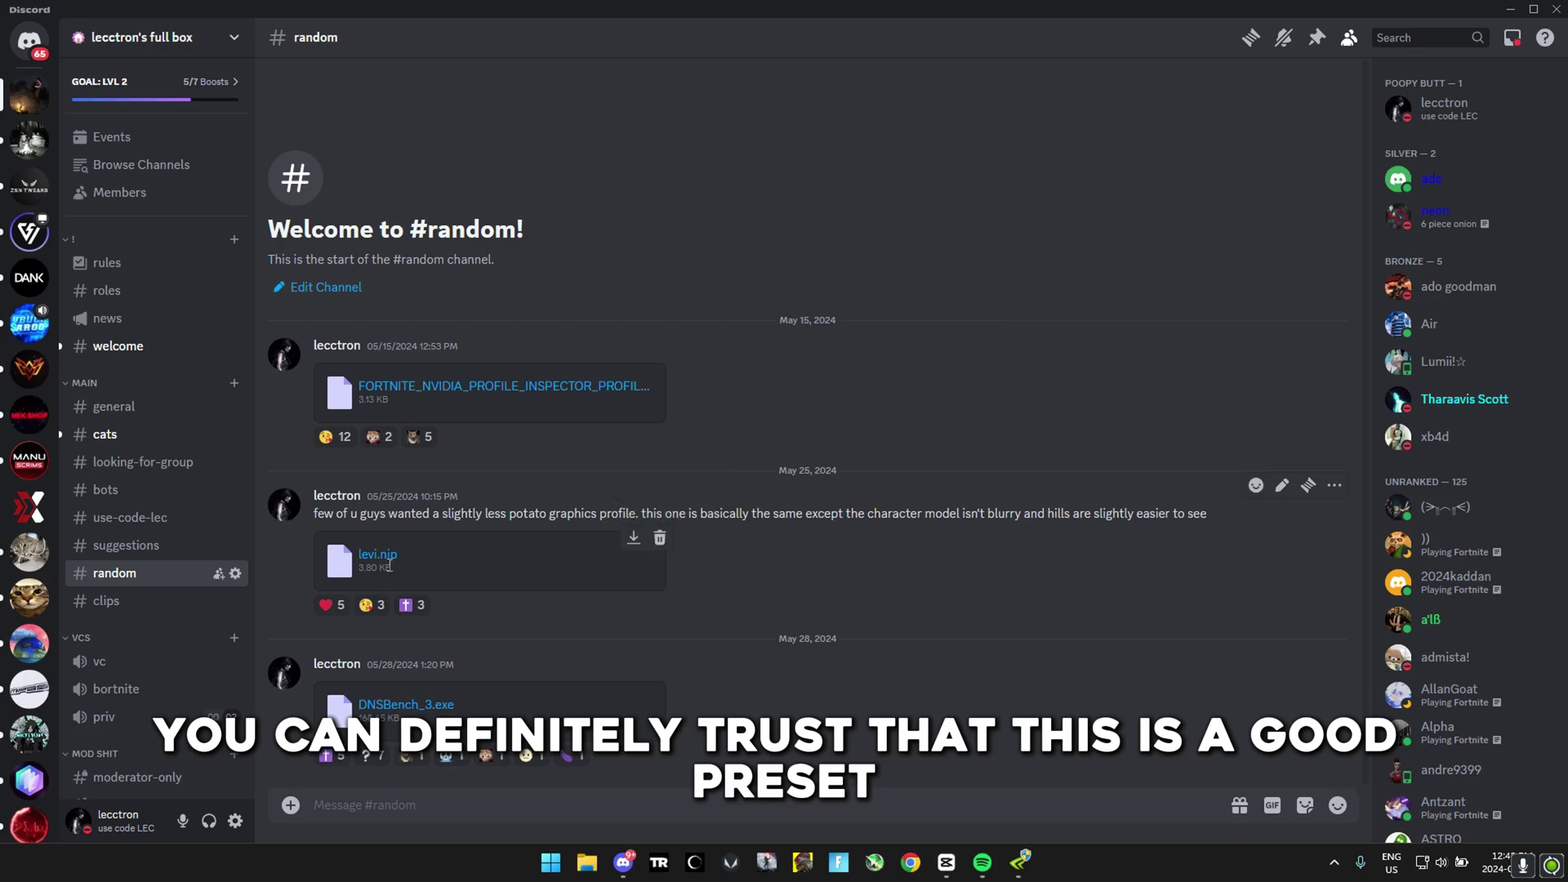
left_click(637, 541)
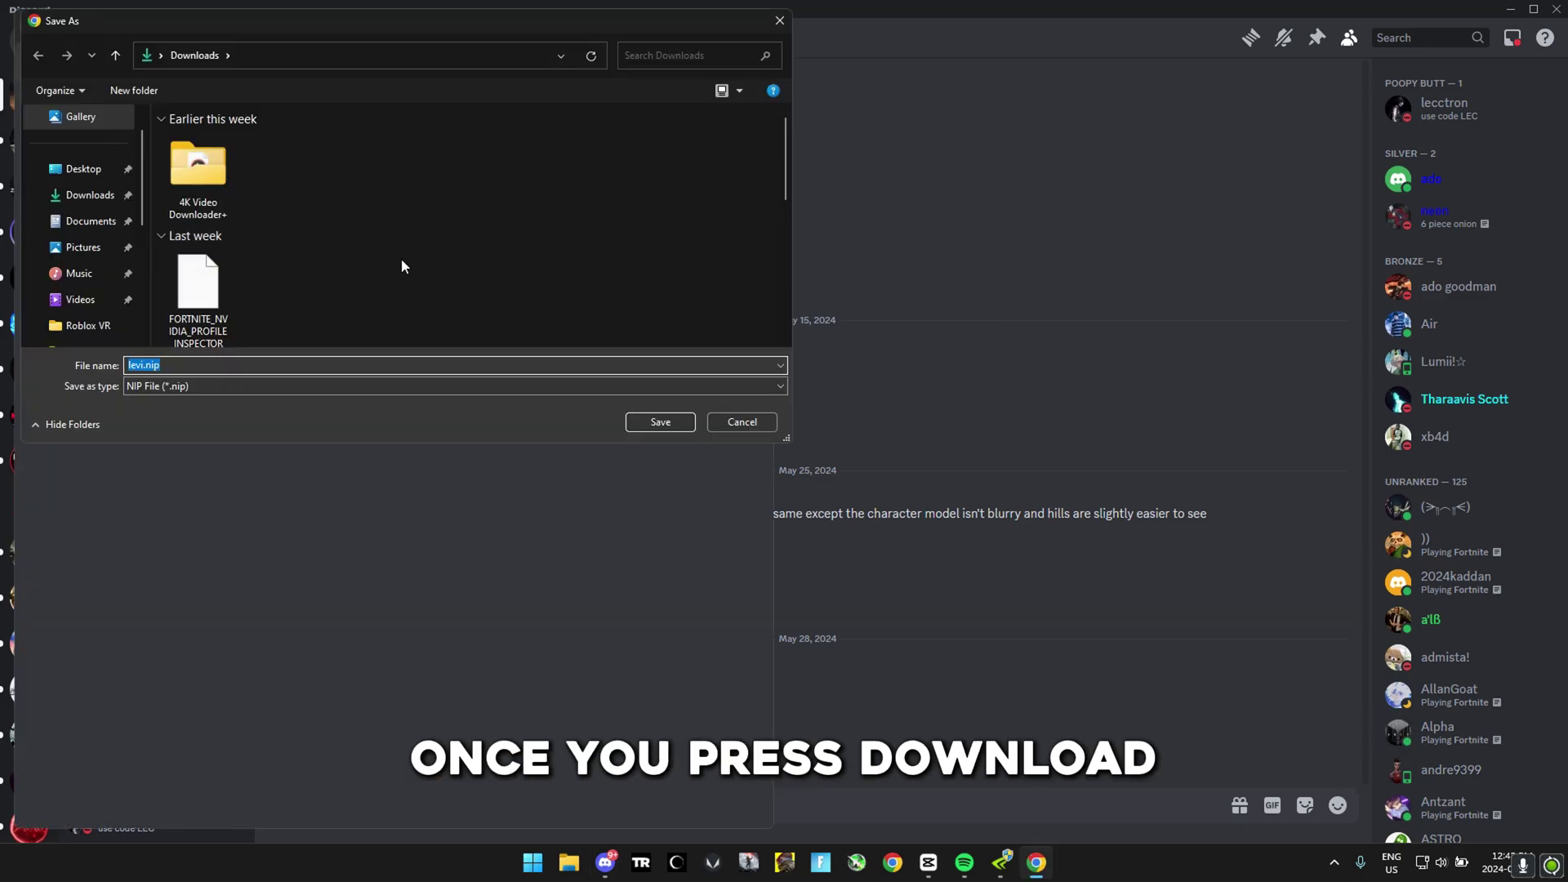
left_click(652, 423)
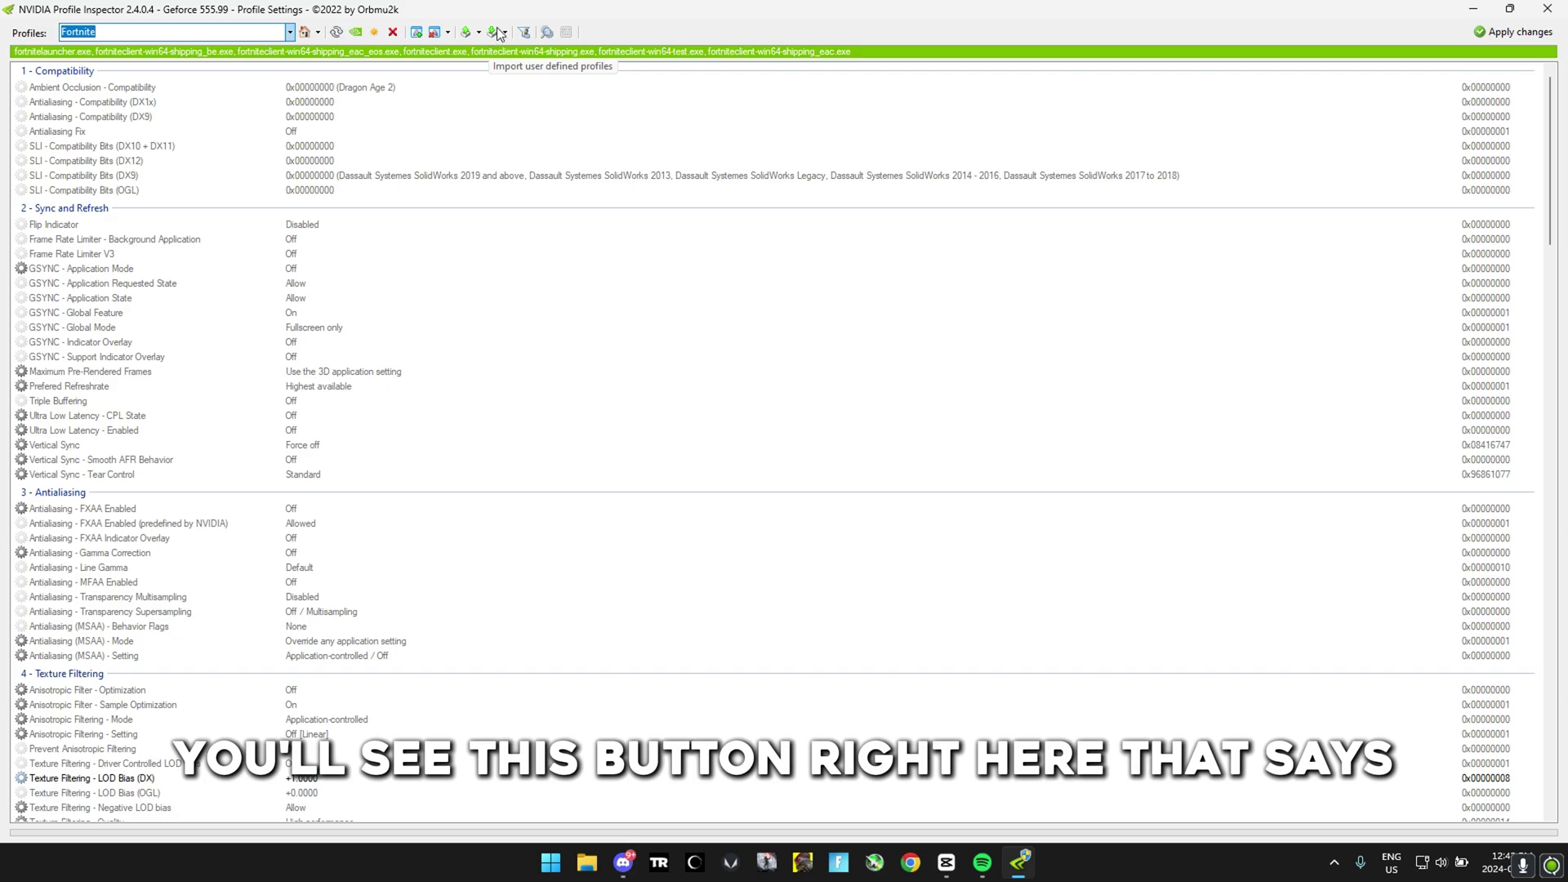
Import levi.nip via Import profile(s) and verify Texture Filtering LOD Bias (DX) shows +0.7500
left_click(495, 39)
left_click(518, 49)
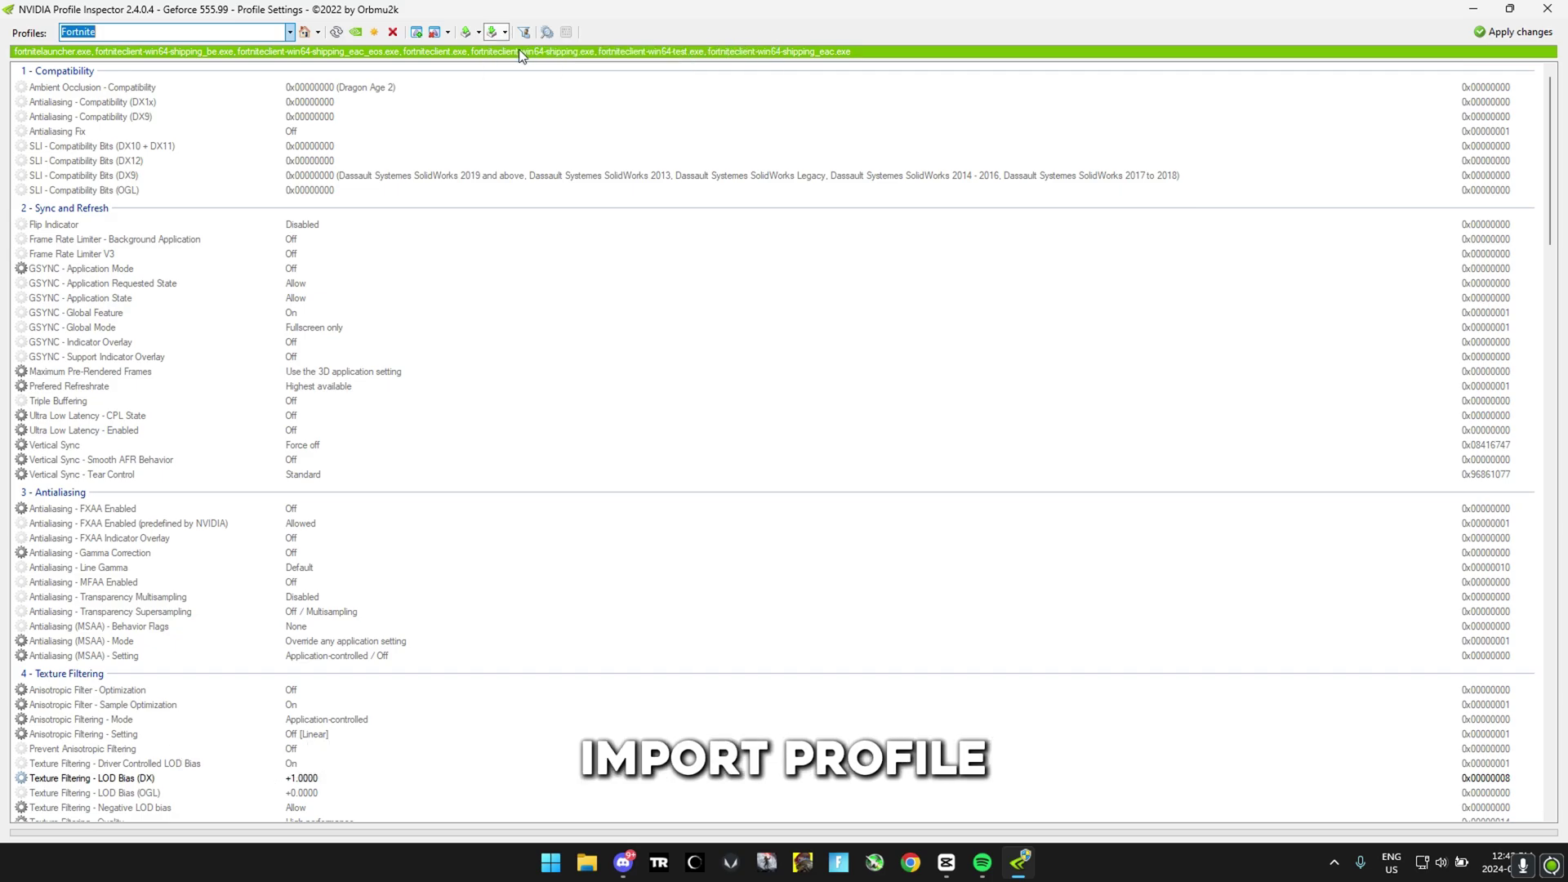
double_click(204, 175)
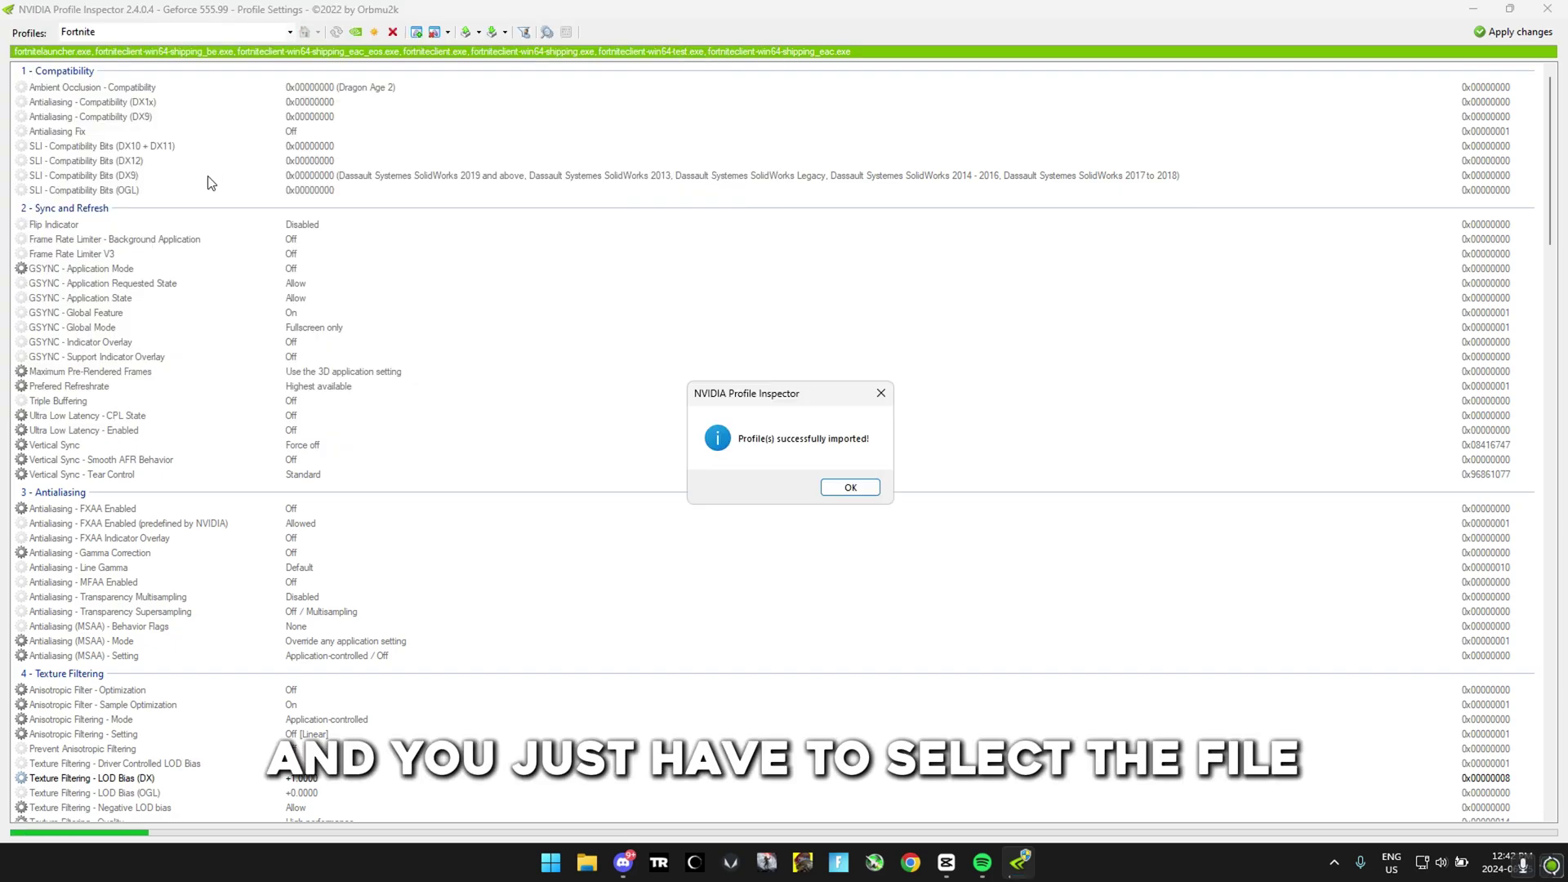
left_click(850, 487)
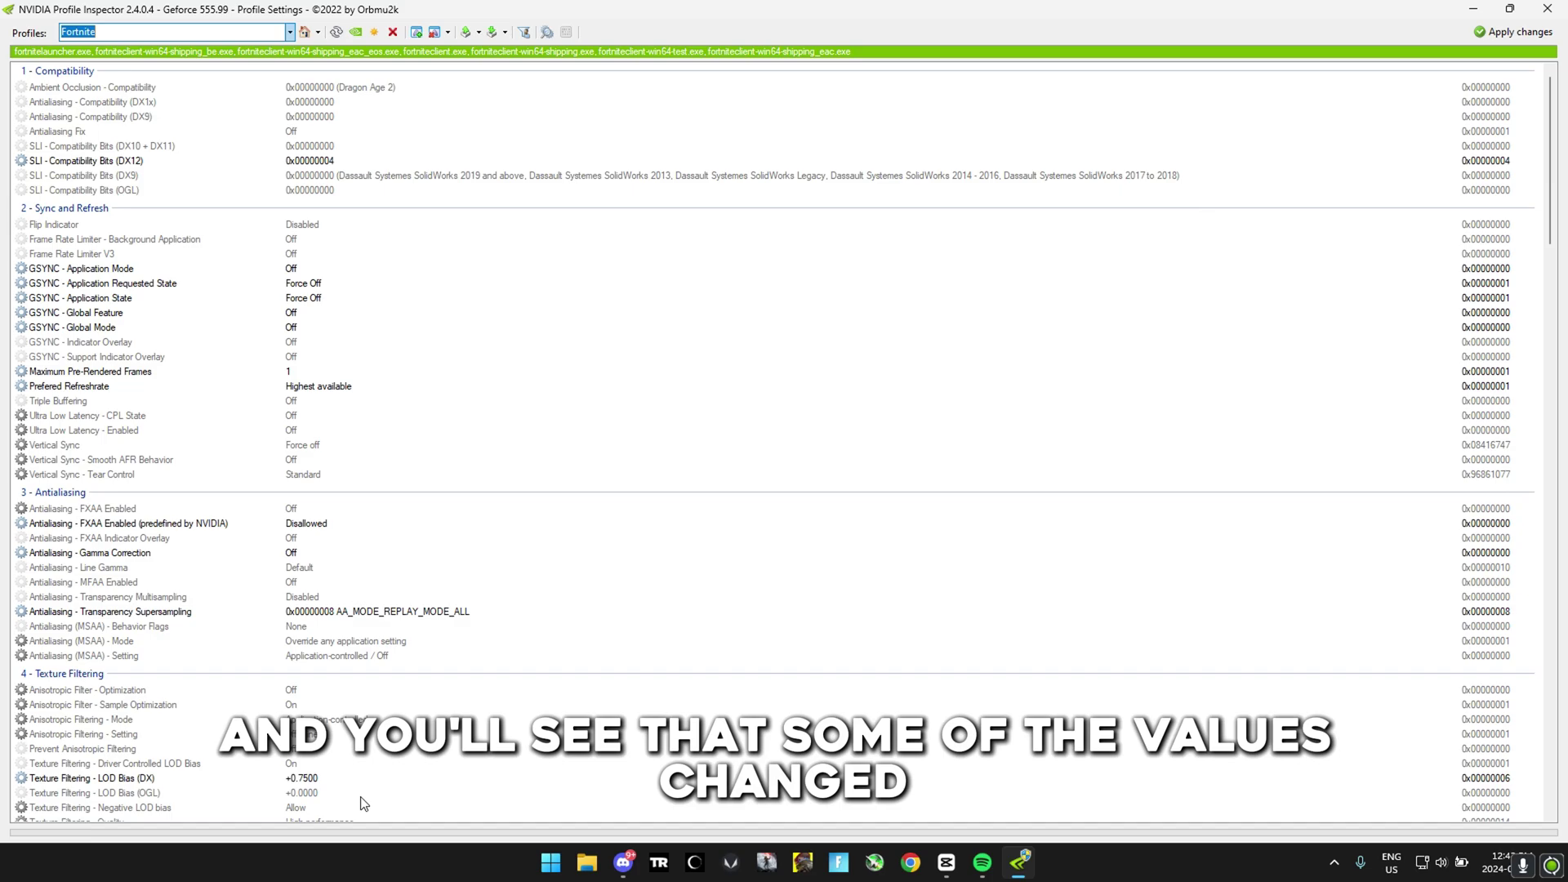
left_click(306, 782)
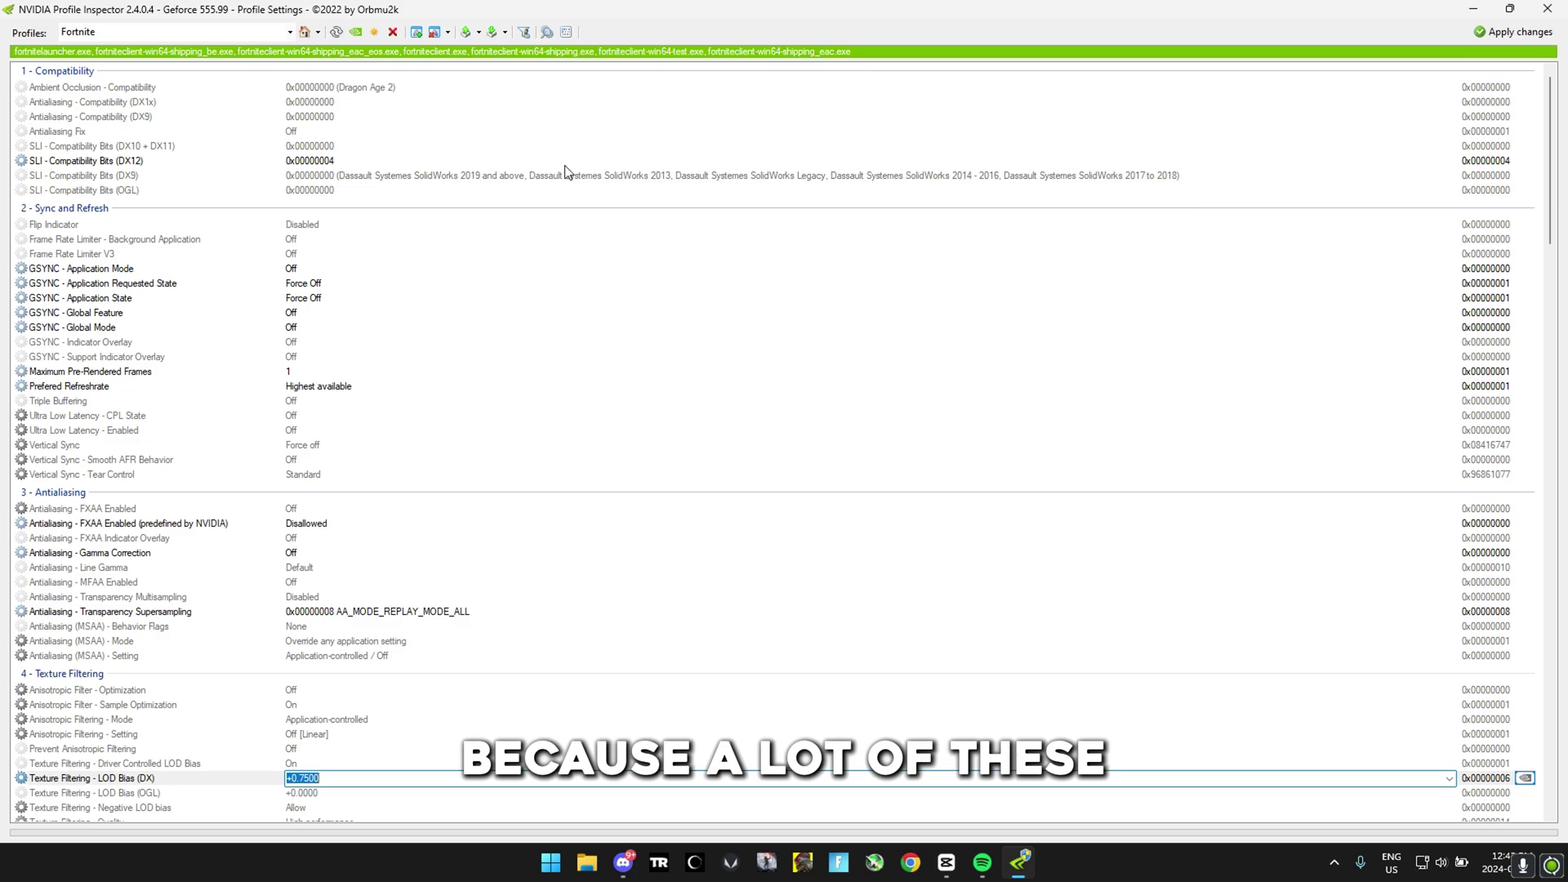
left_click(114, 266)
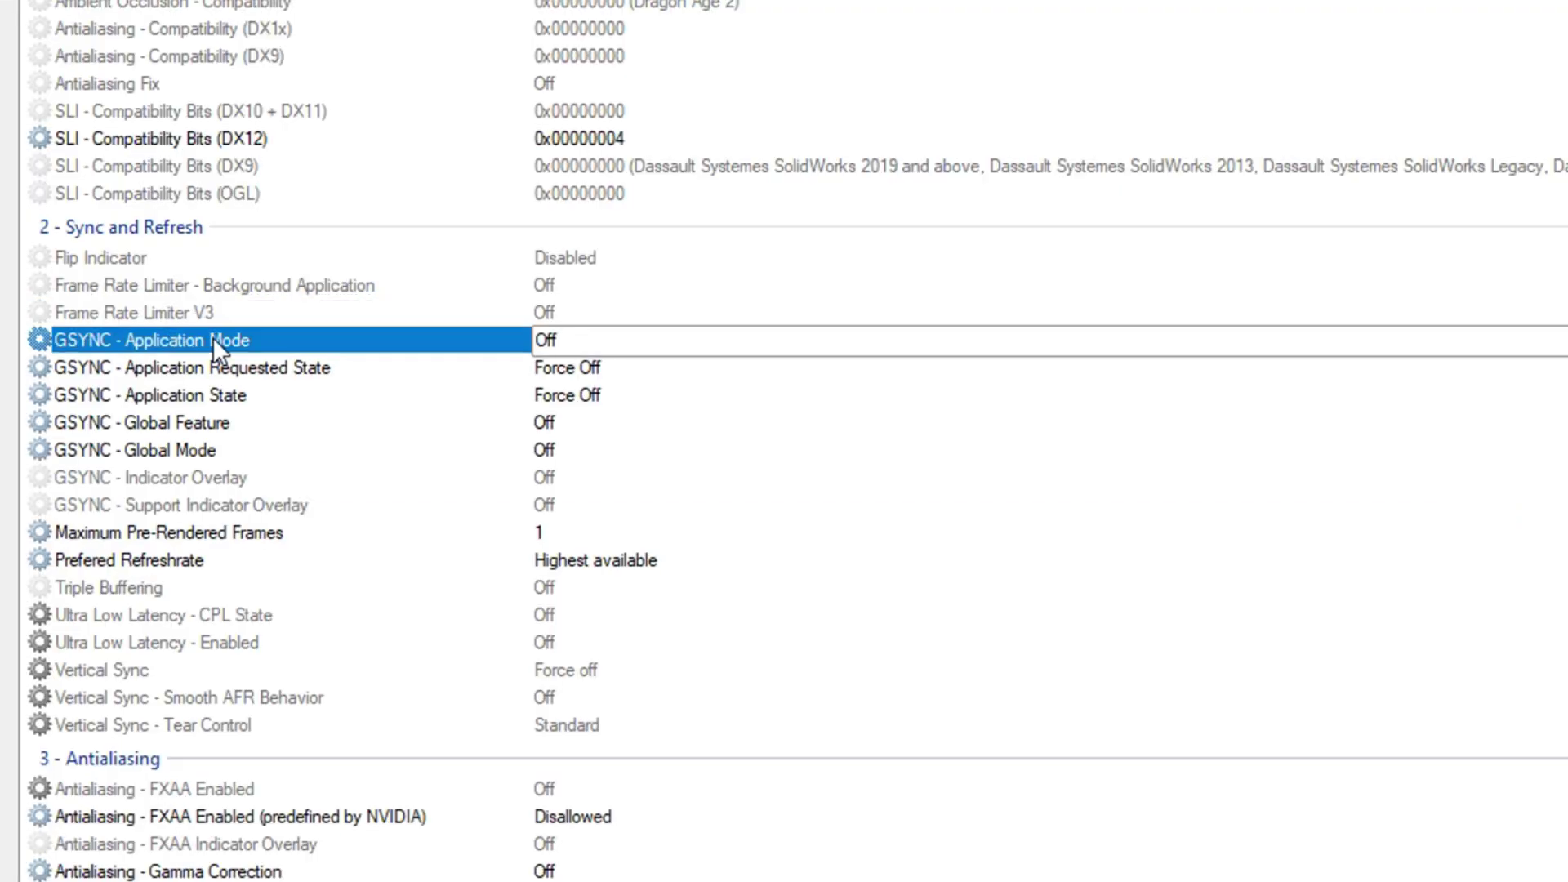
left_click(110, 283)
left_click(109, 297)
left_click(107, 313)
left_click(137, 340)
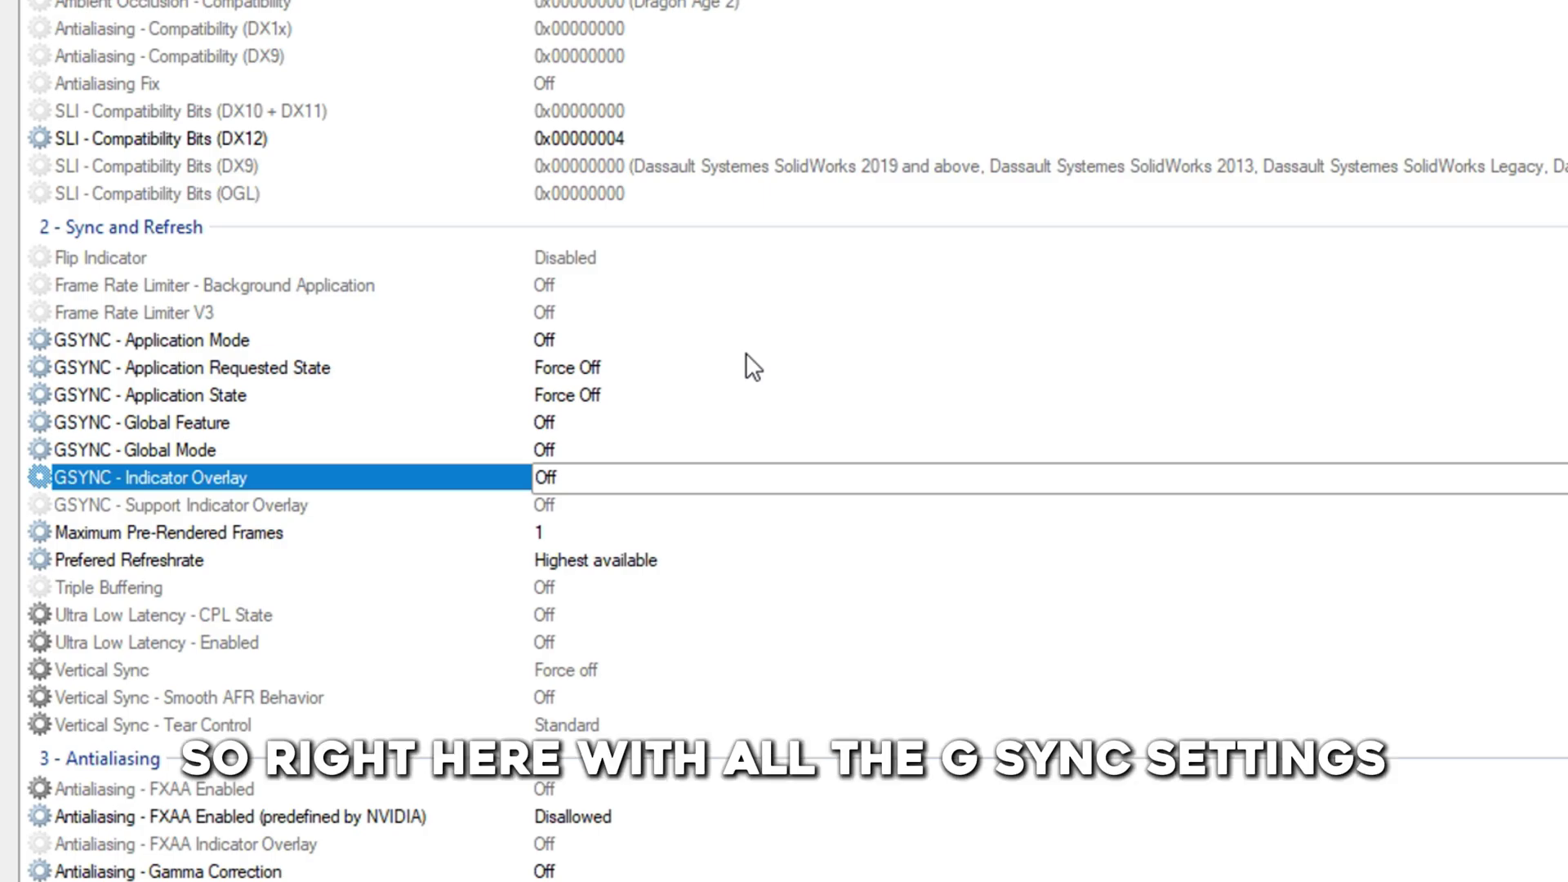
left_click(337, 421)
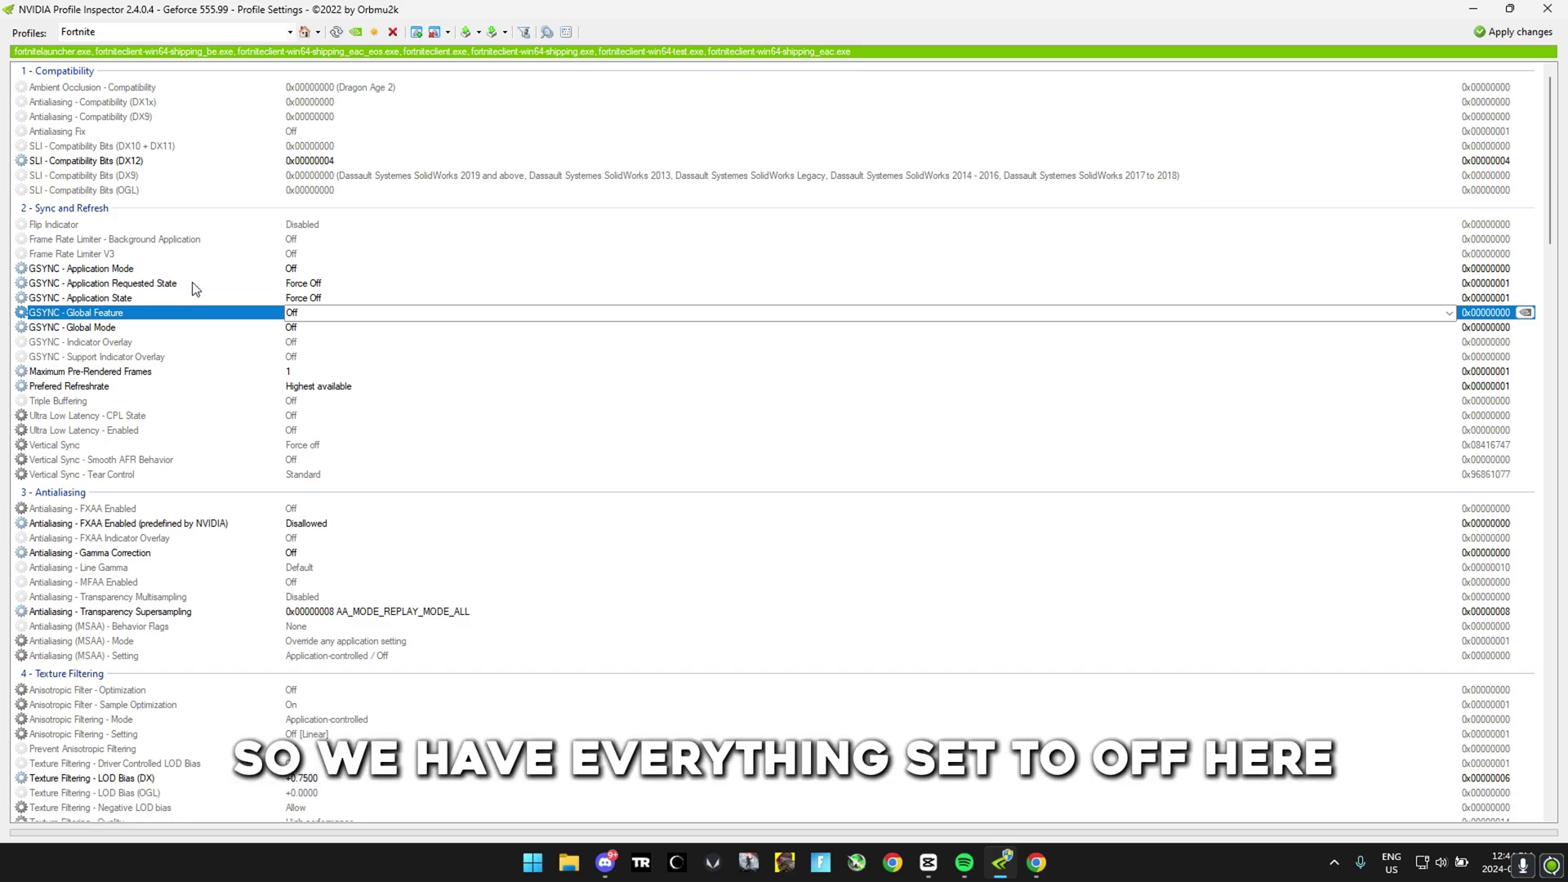
left_click(195, 271)
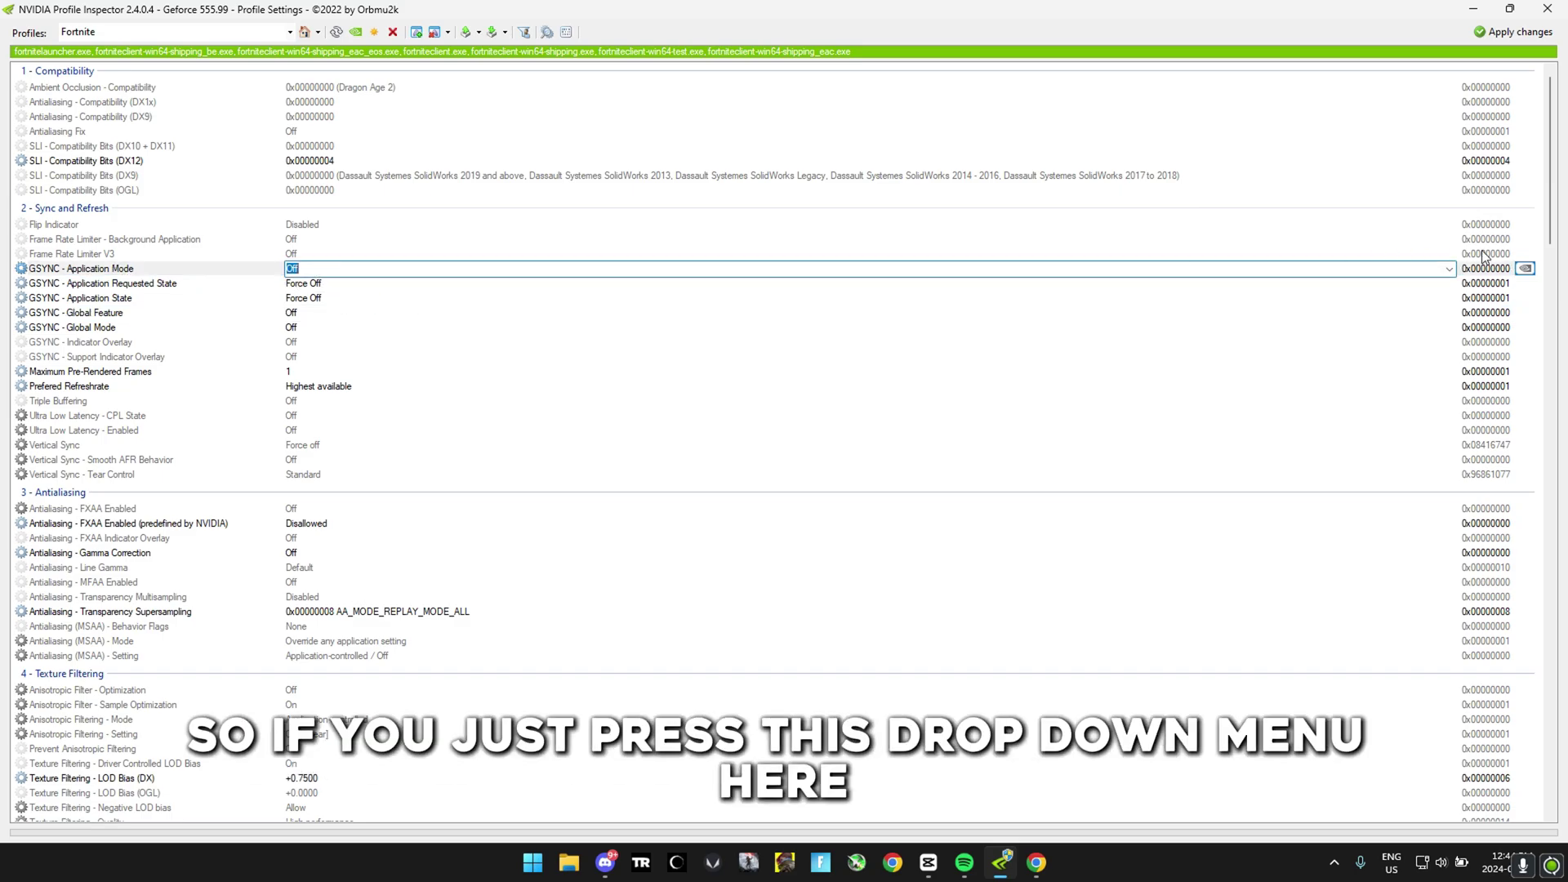
left_click(1448, 269)
left_click(1448, 283)
left_click(1449, 297)
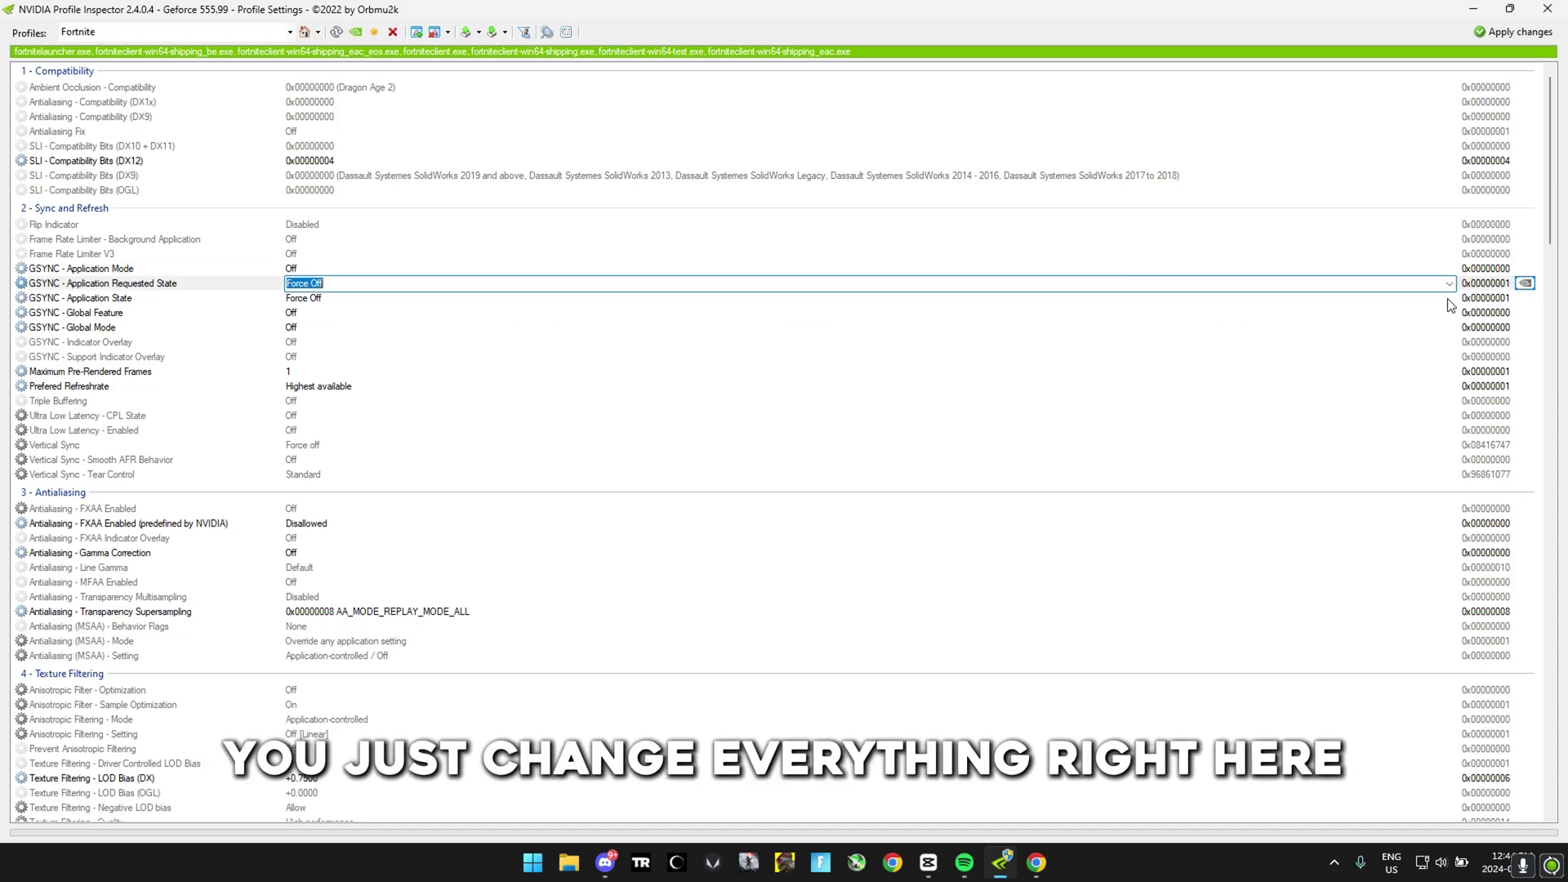
left_click(1449, 299)
left_click(251, 343)
left_click(237, 313)
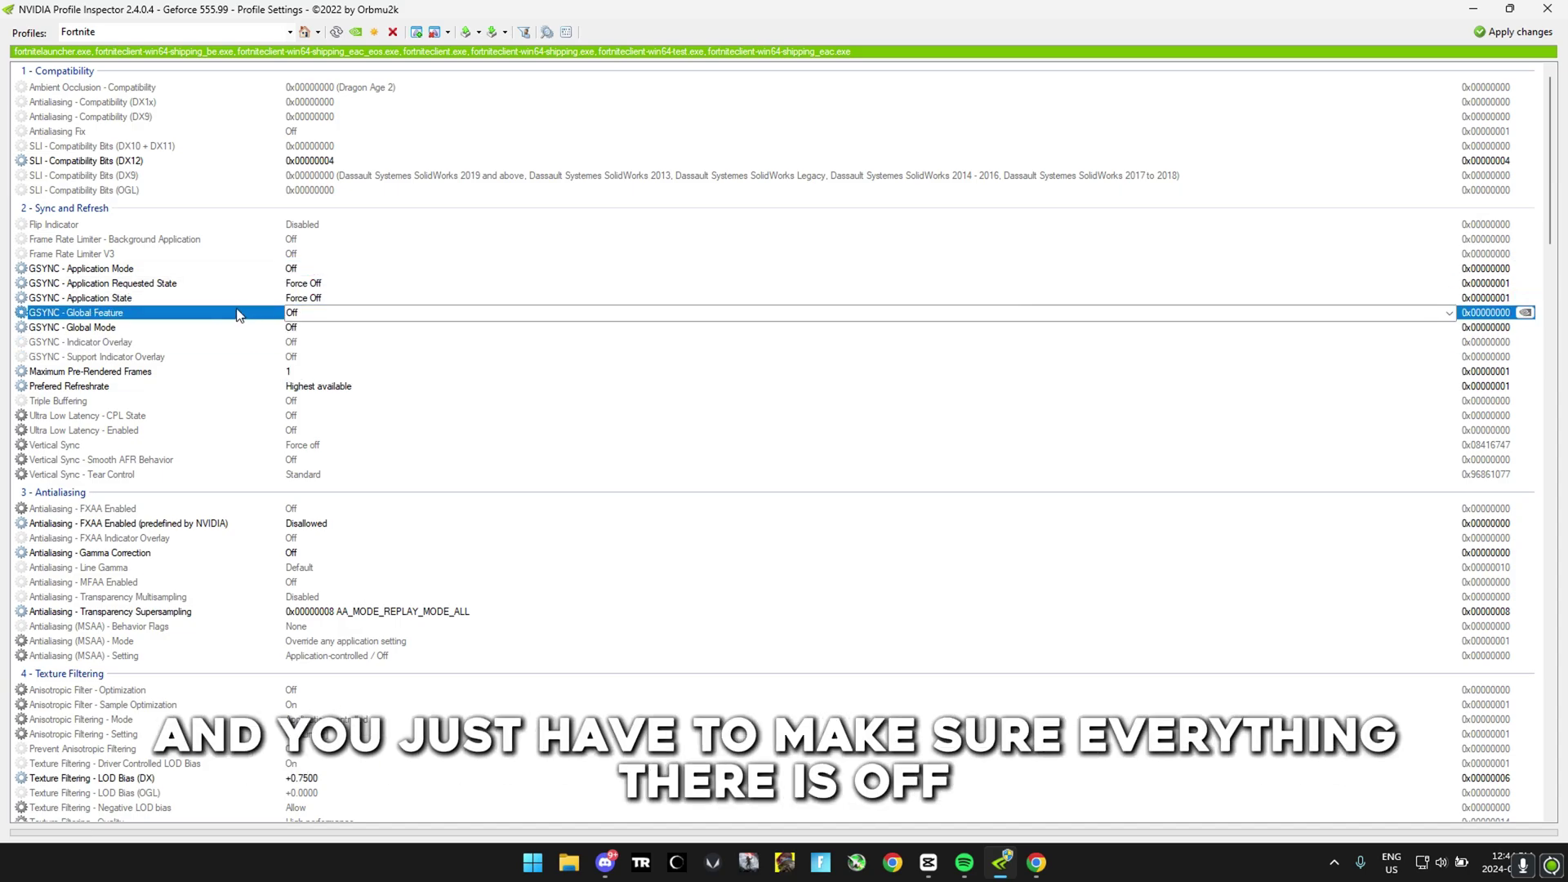
left_click(239, 328)
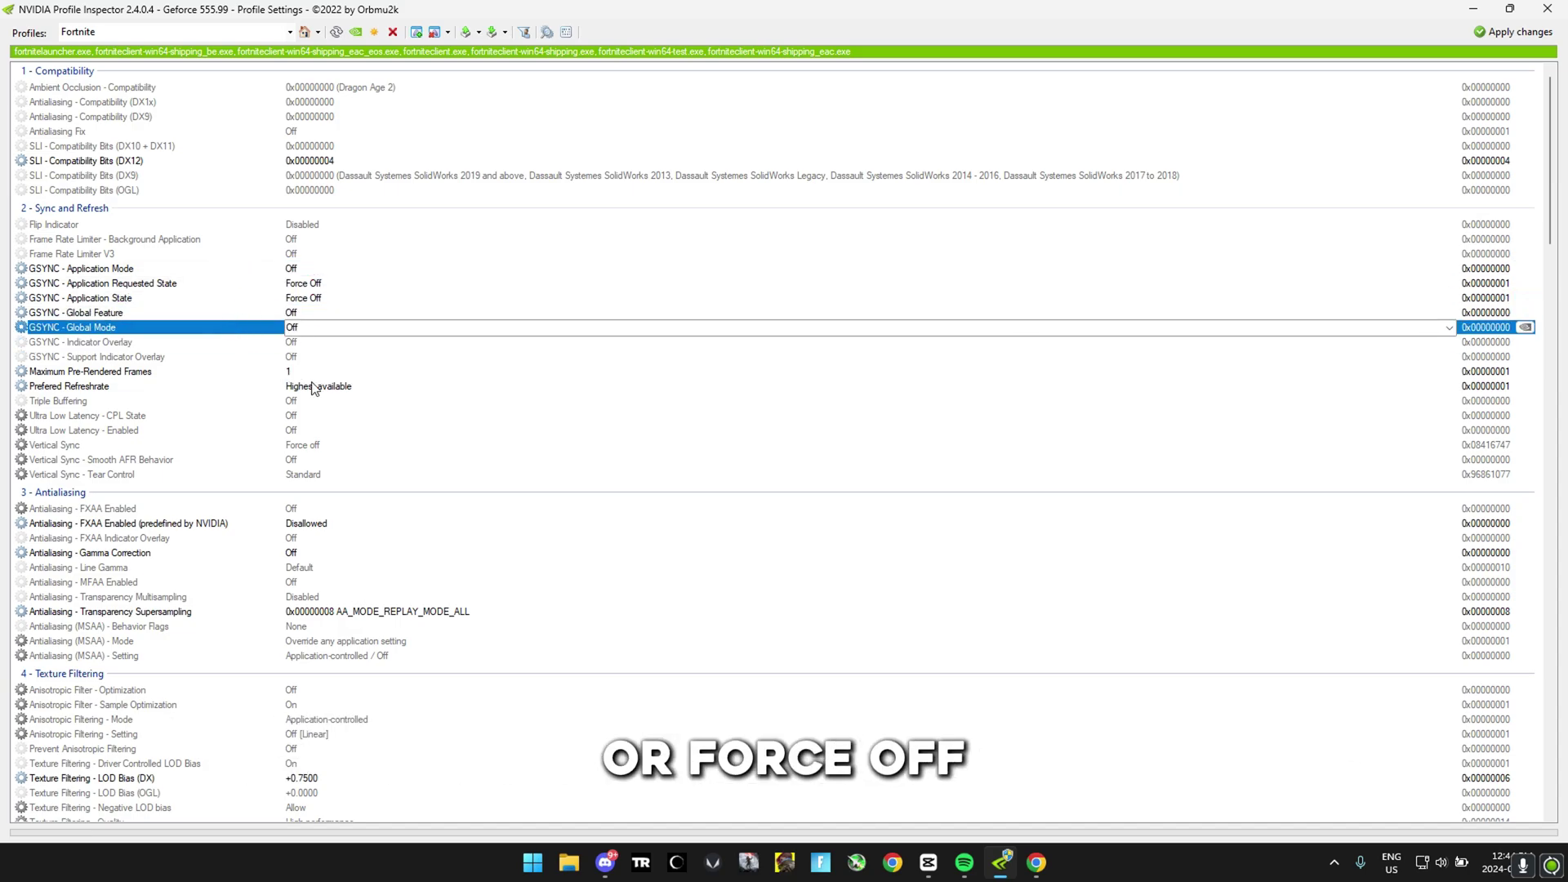
left_click(225, 372)
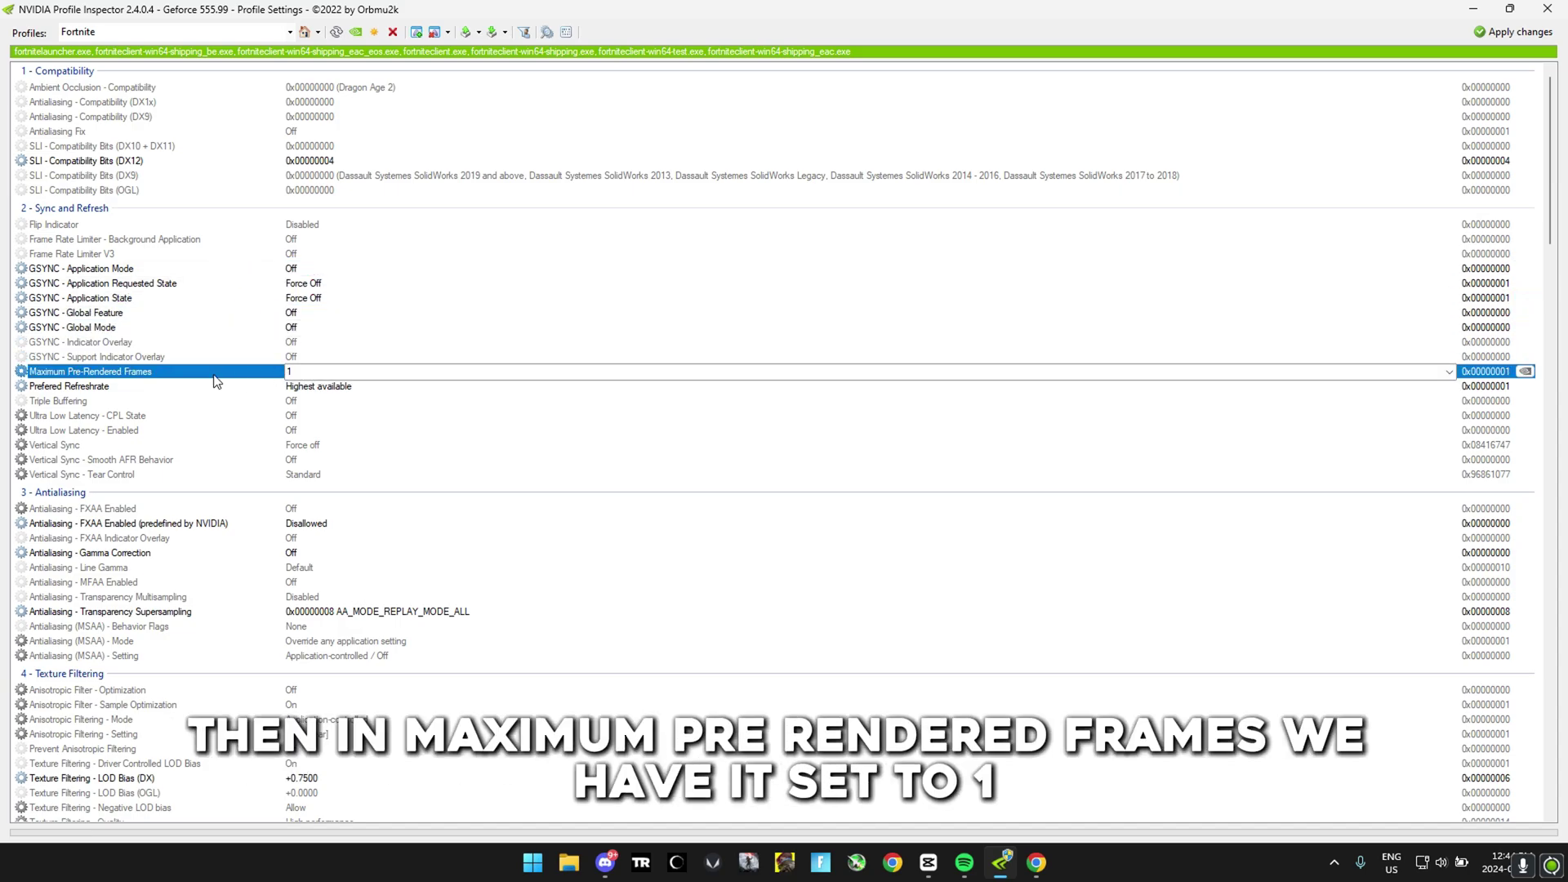
left_click(1450, 372)
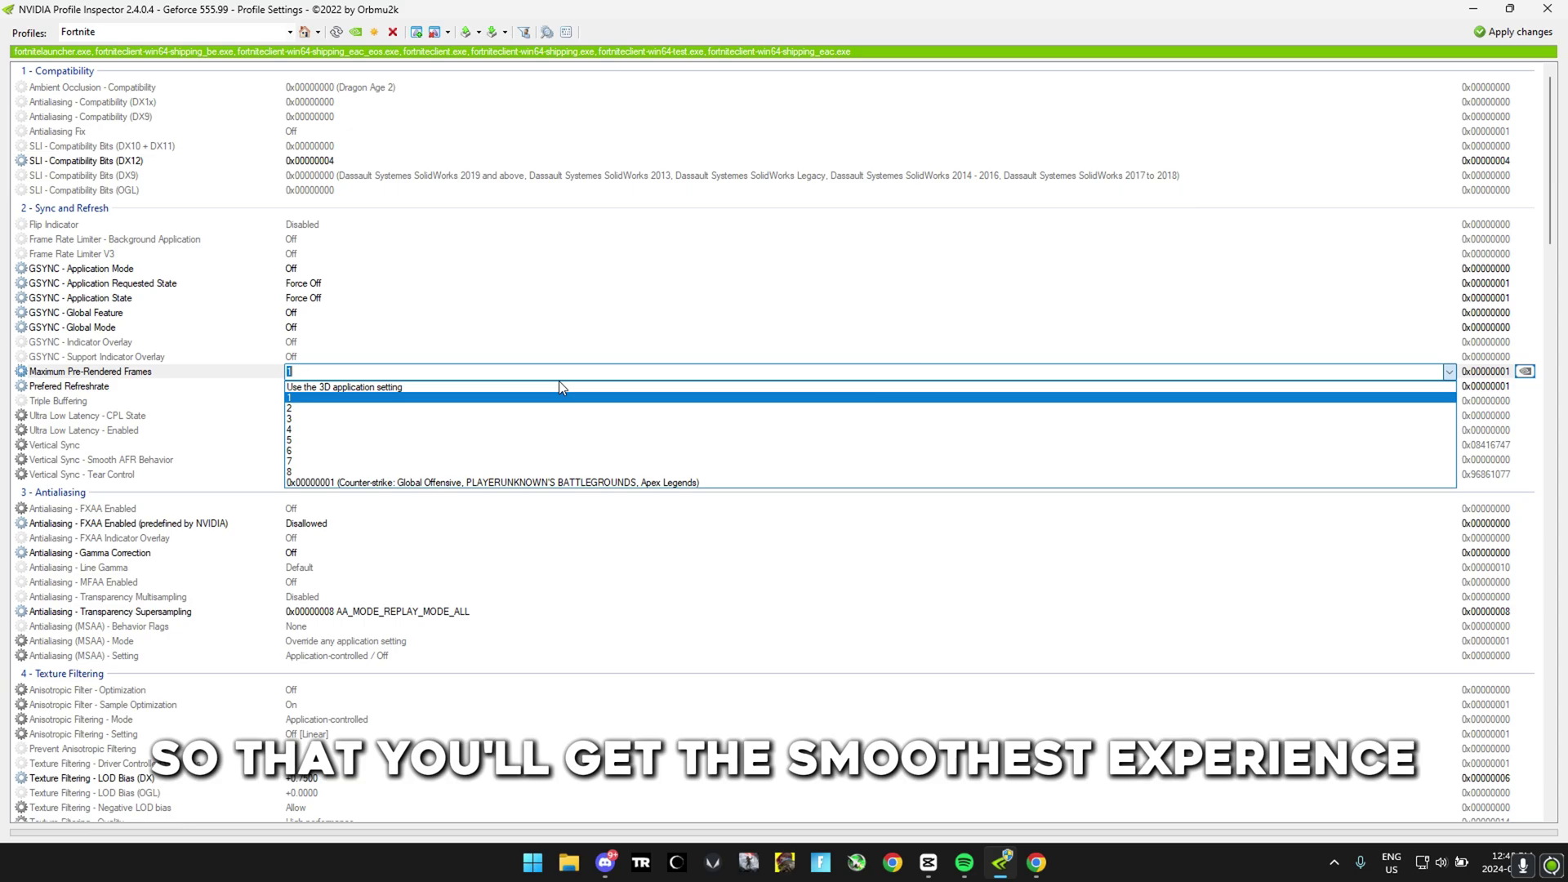
left_click(425, 399)
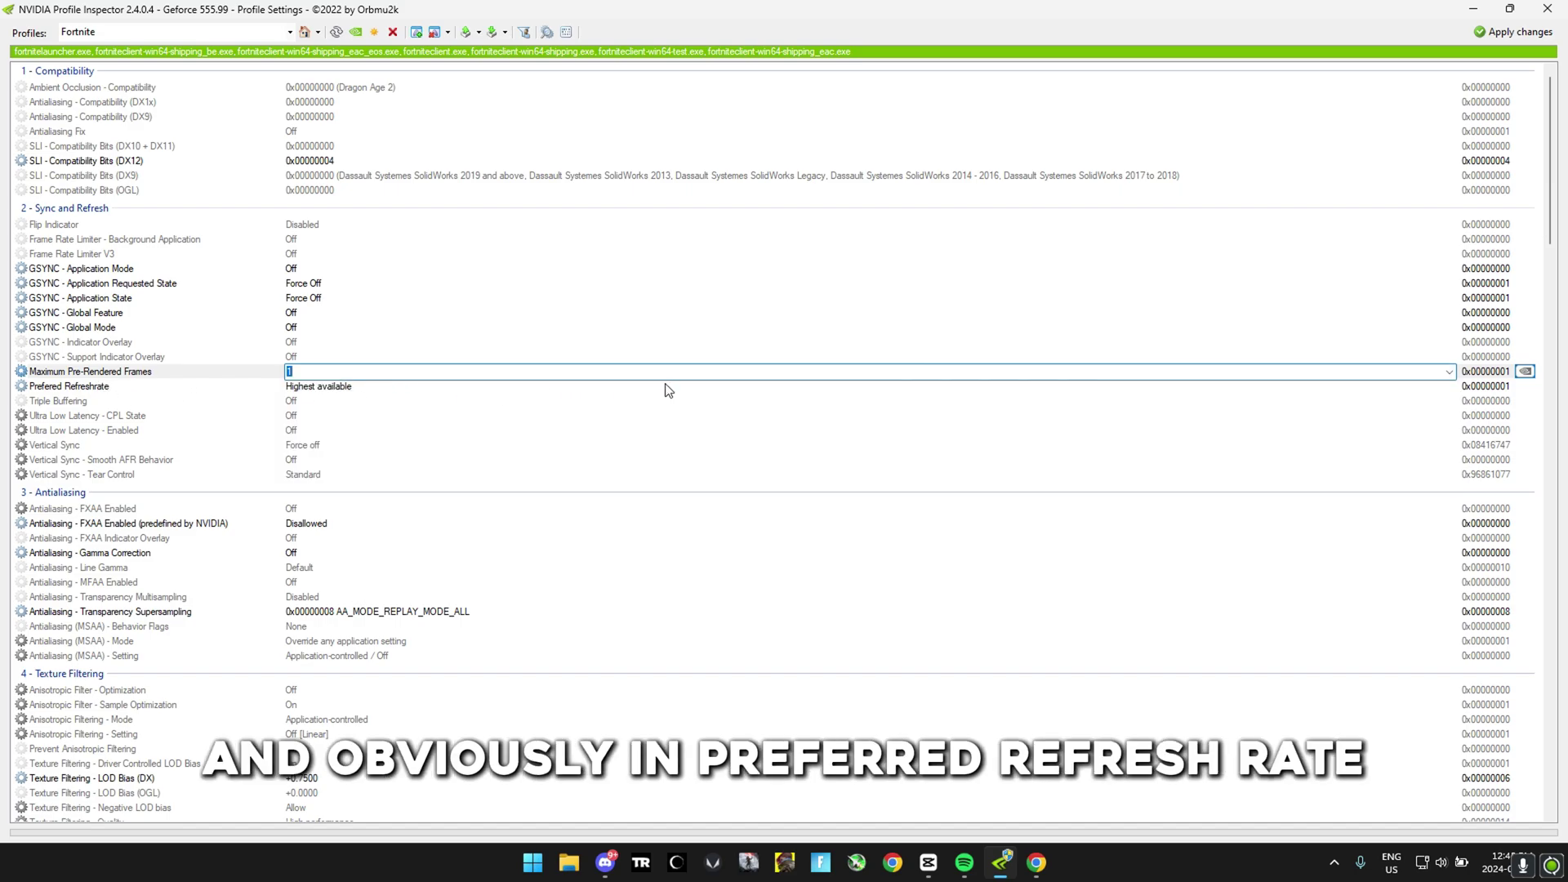
left_click(1441, 393)
left_click(1449, 386)
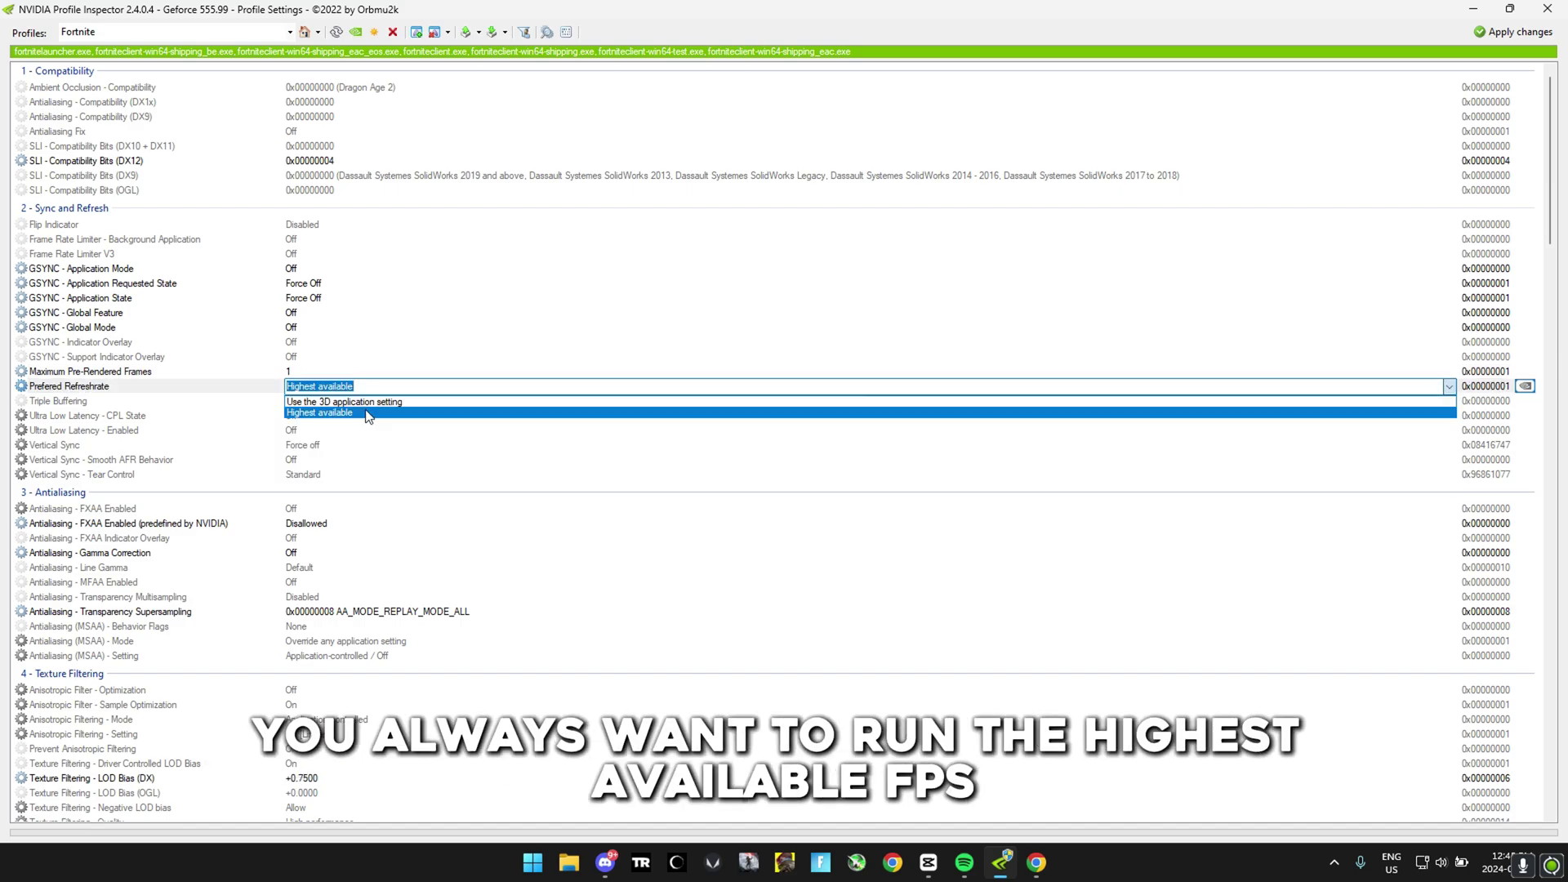
left_click(389, 388)
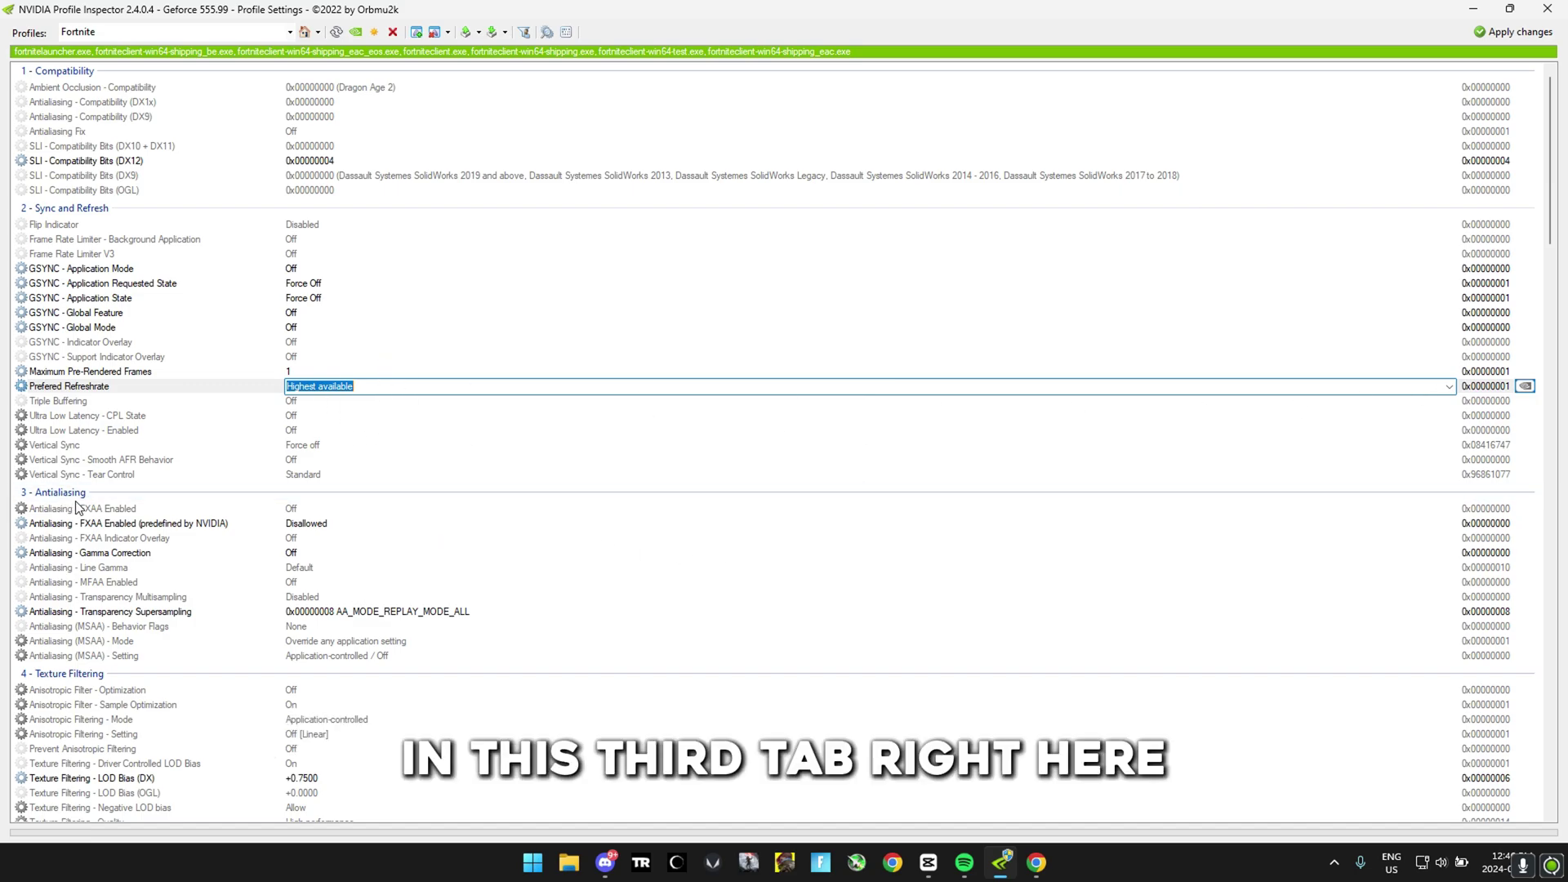
Try Transparency Supersampling modes like Off / Multisampling, ending on 0x00000008 AA_MODE_REPLAY_MODE_ALL
left_click(431, 525)
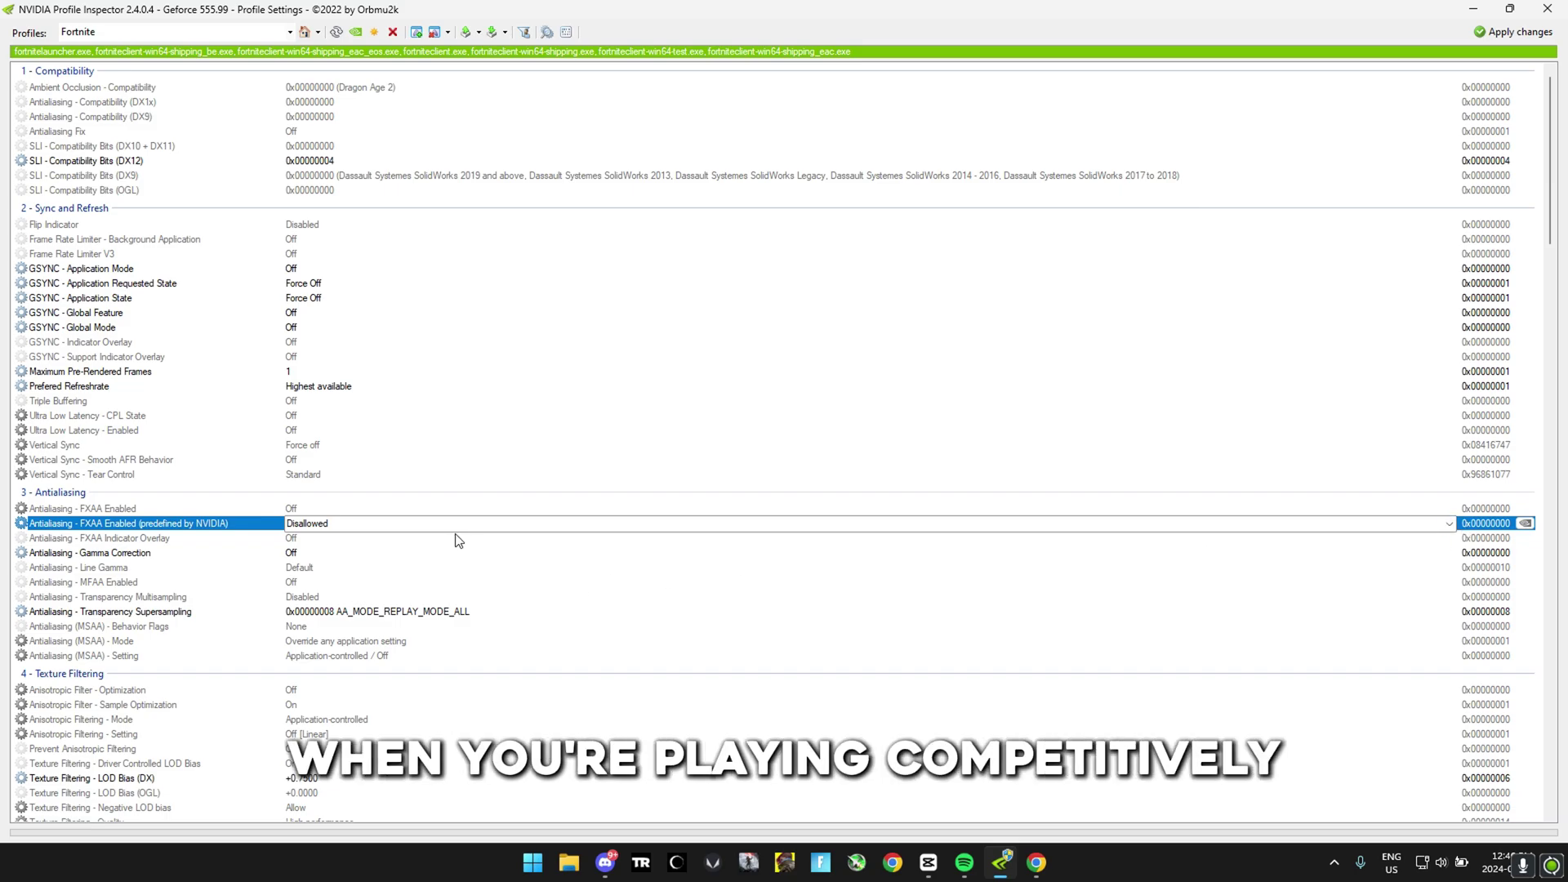
left_click(340, 615)
left_click(1054, 612)
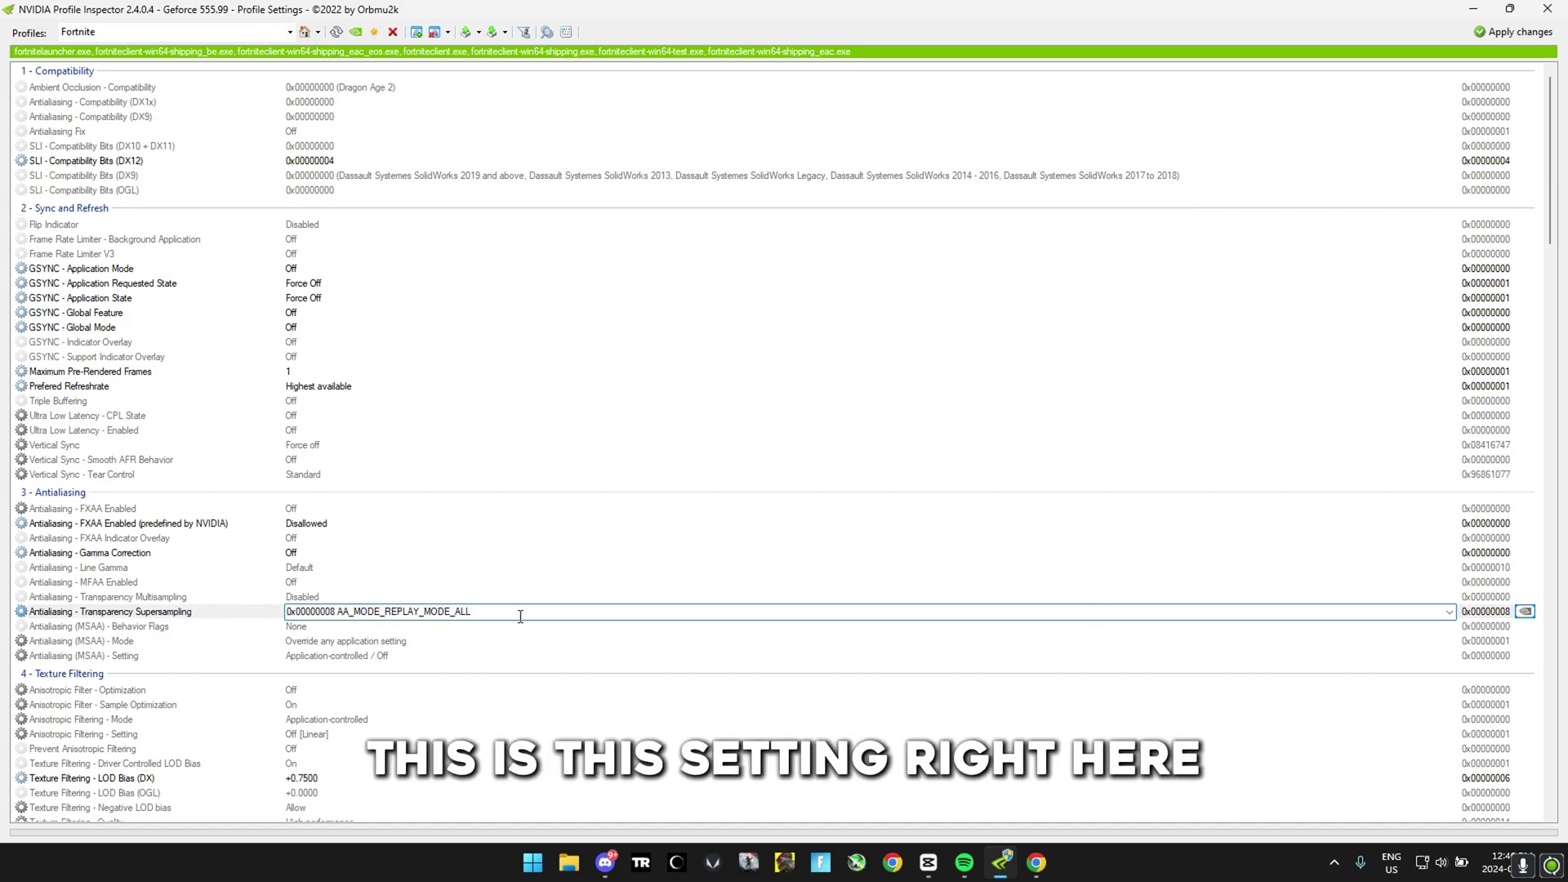
left_click(296, 617)
left_click(845, 627)
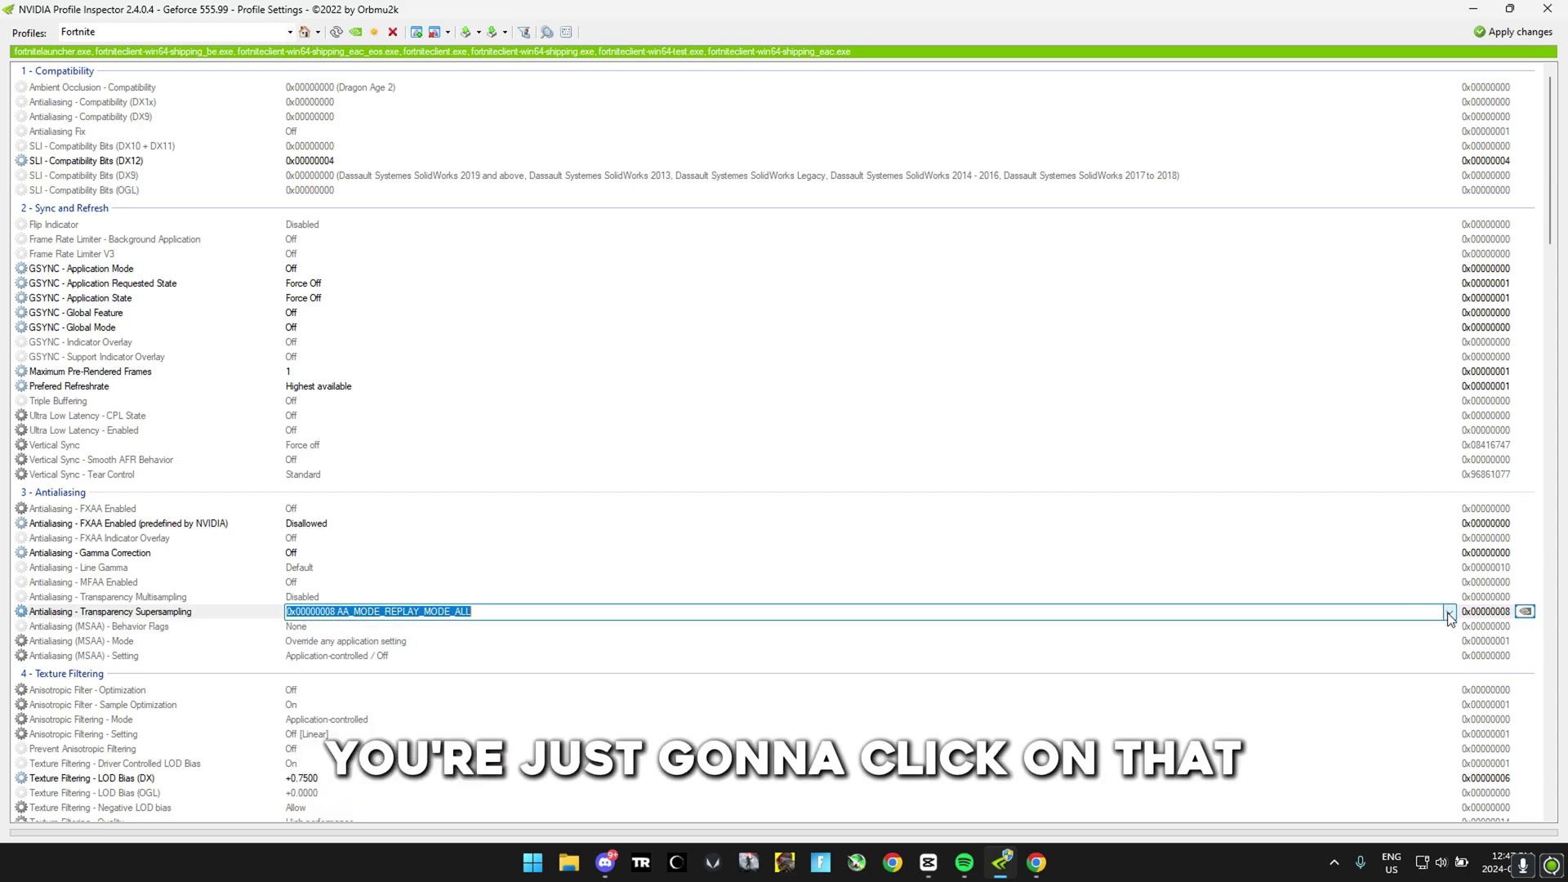
scroll(631, 617, "down", 2)
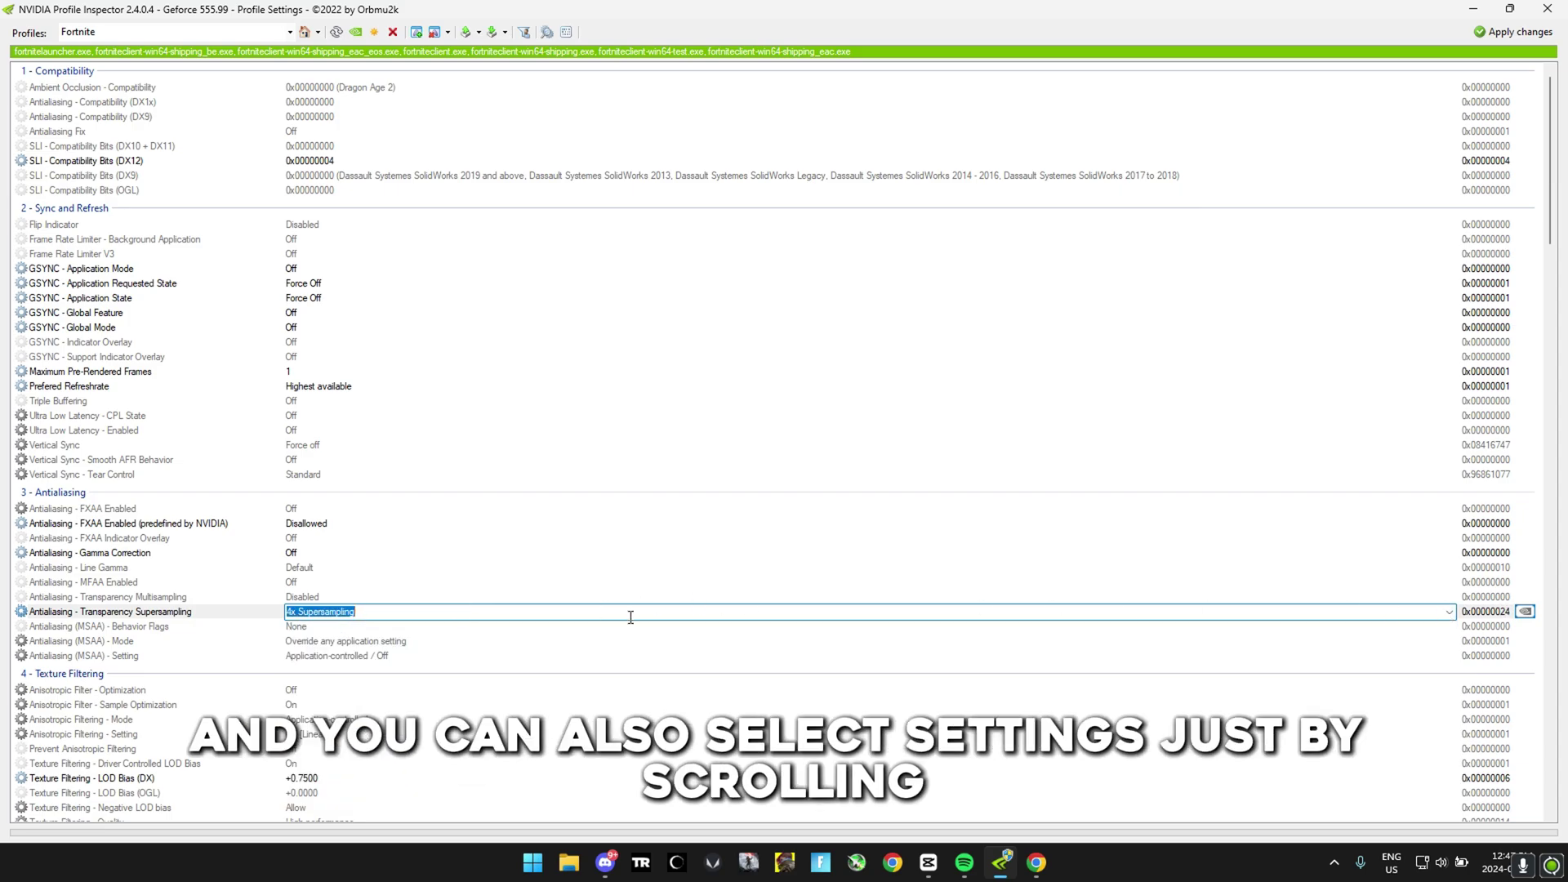
scroll(631, 618, "down", 1)
scroll(630, 618, "down", 3)
left_click(1336, 654)
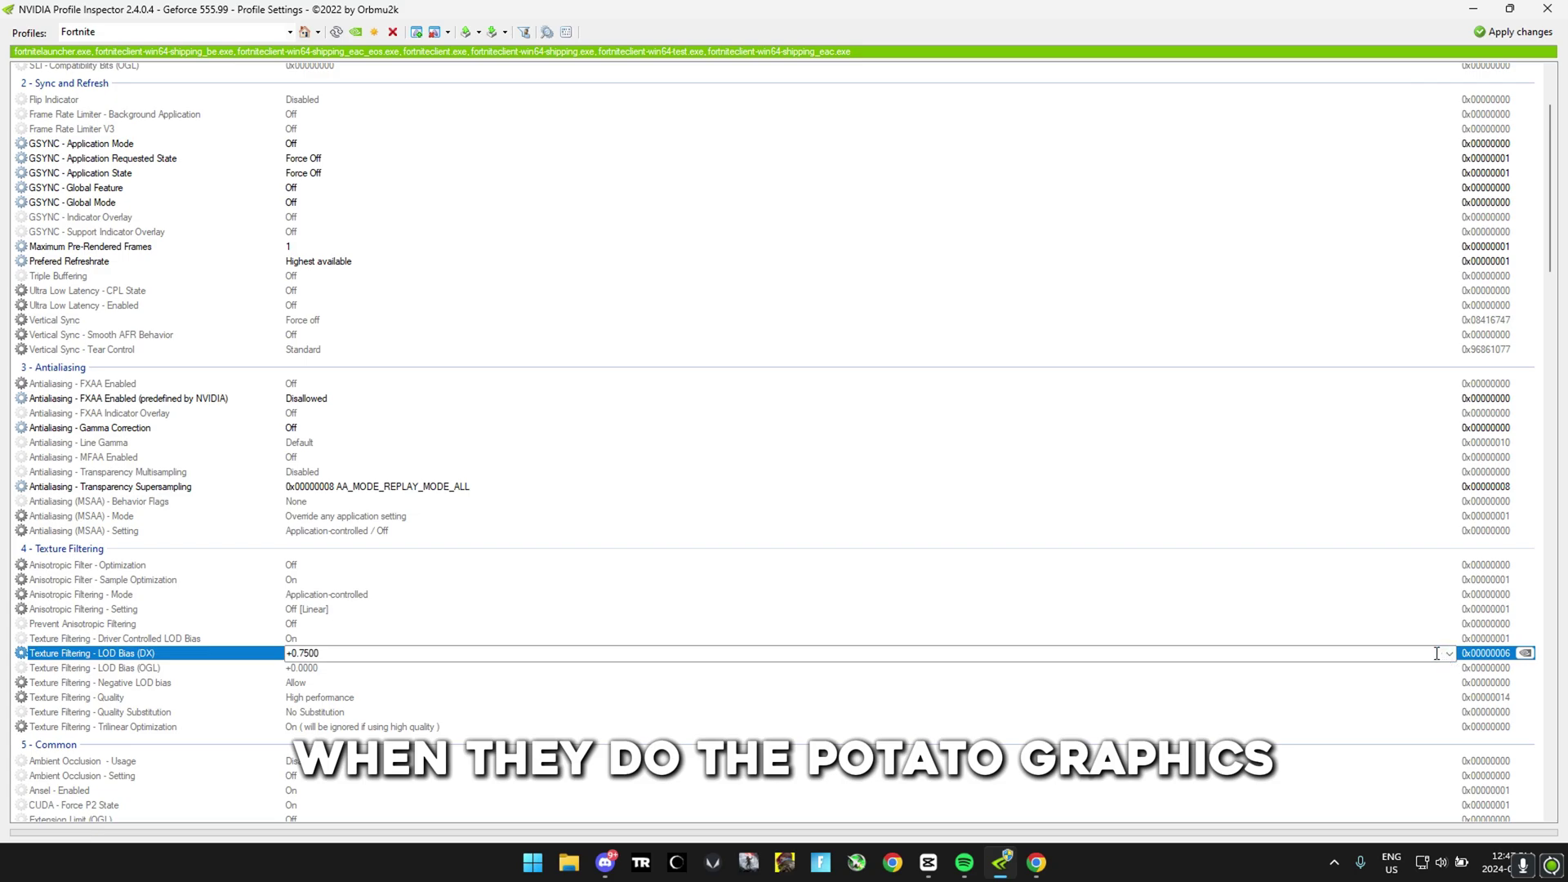
left_click(102, 668)
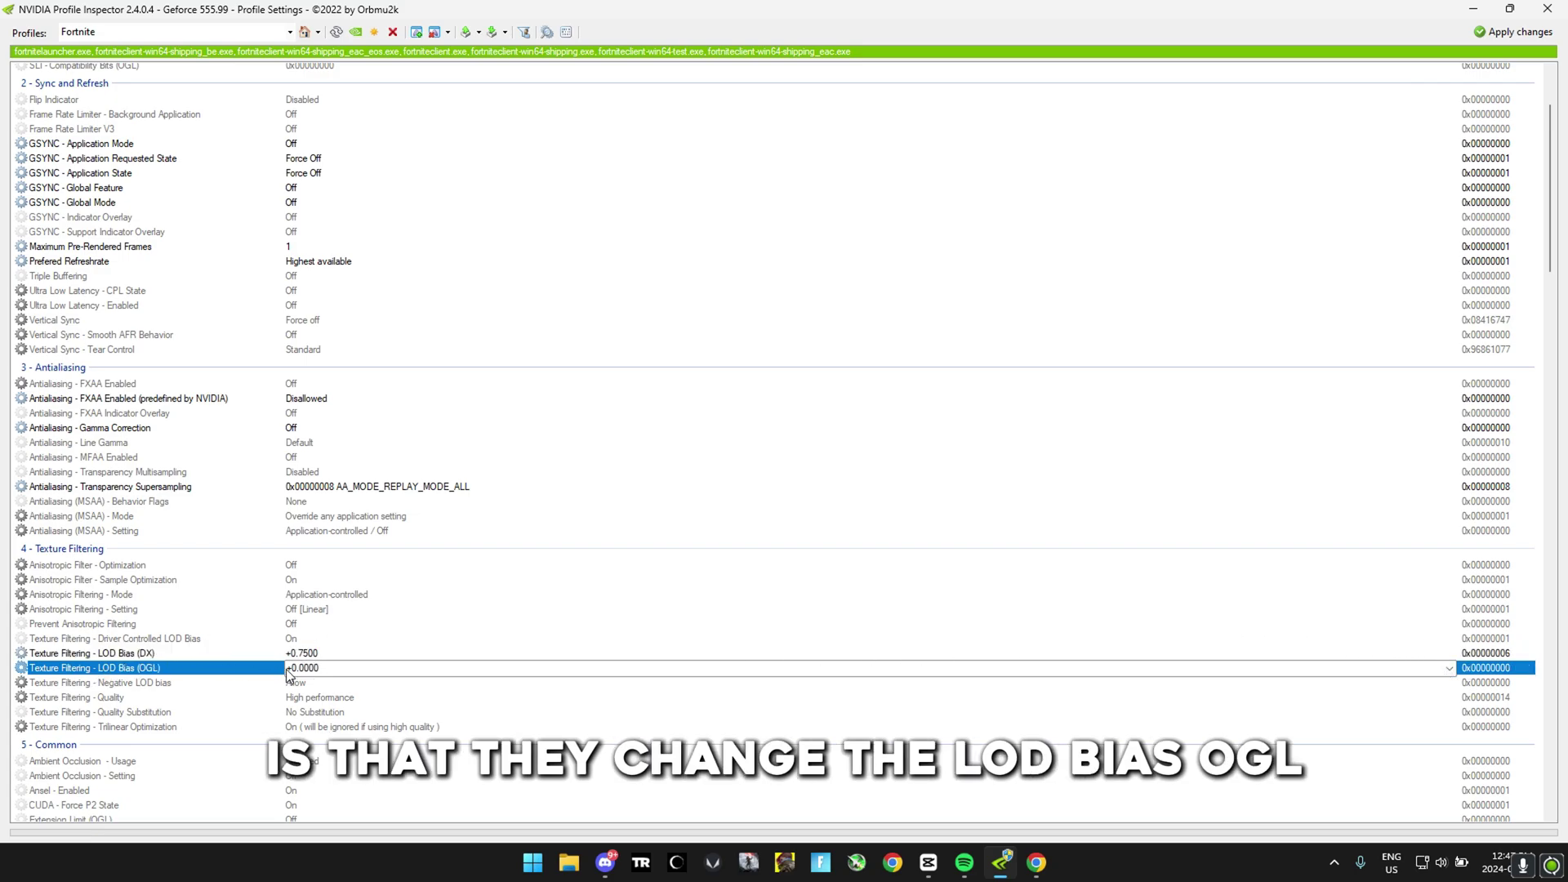
left_click(322, 671)
left_click(208, 671)
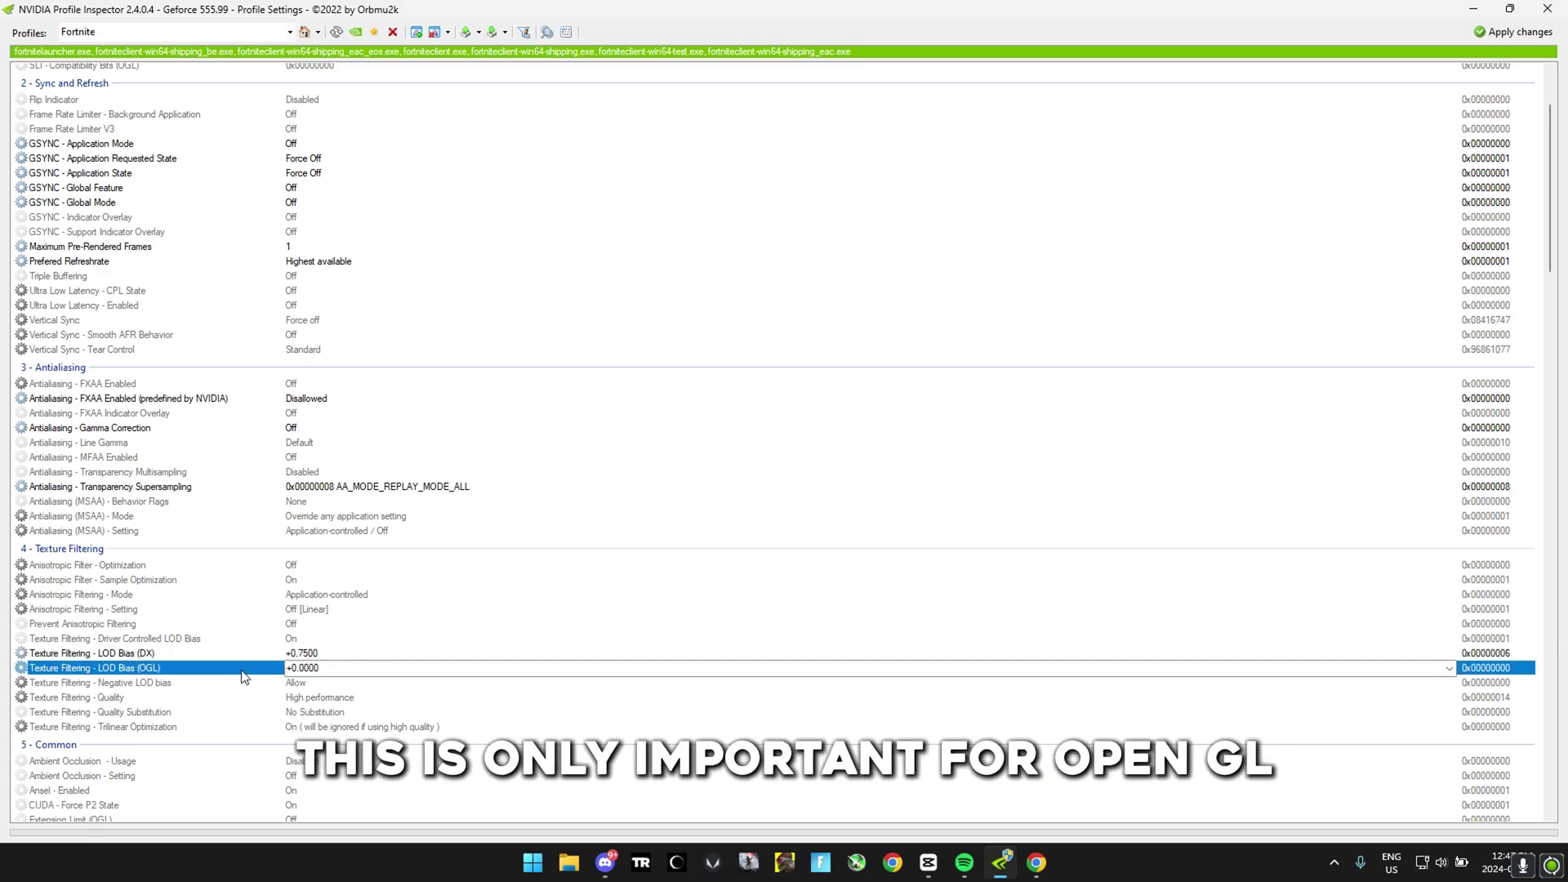
left_click(1446, 654)
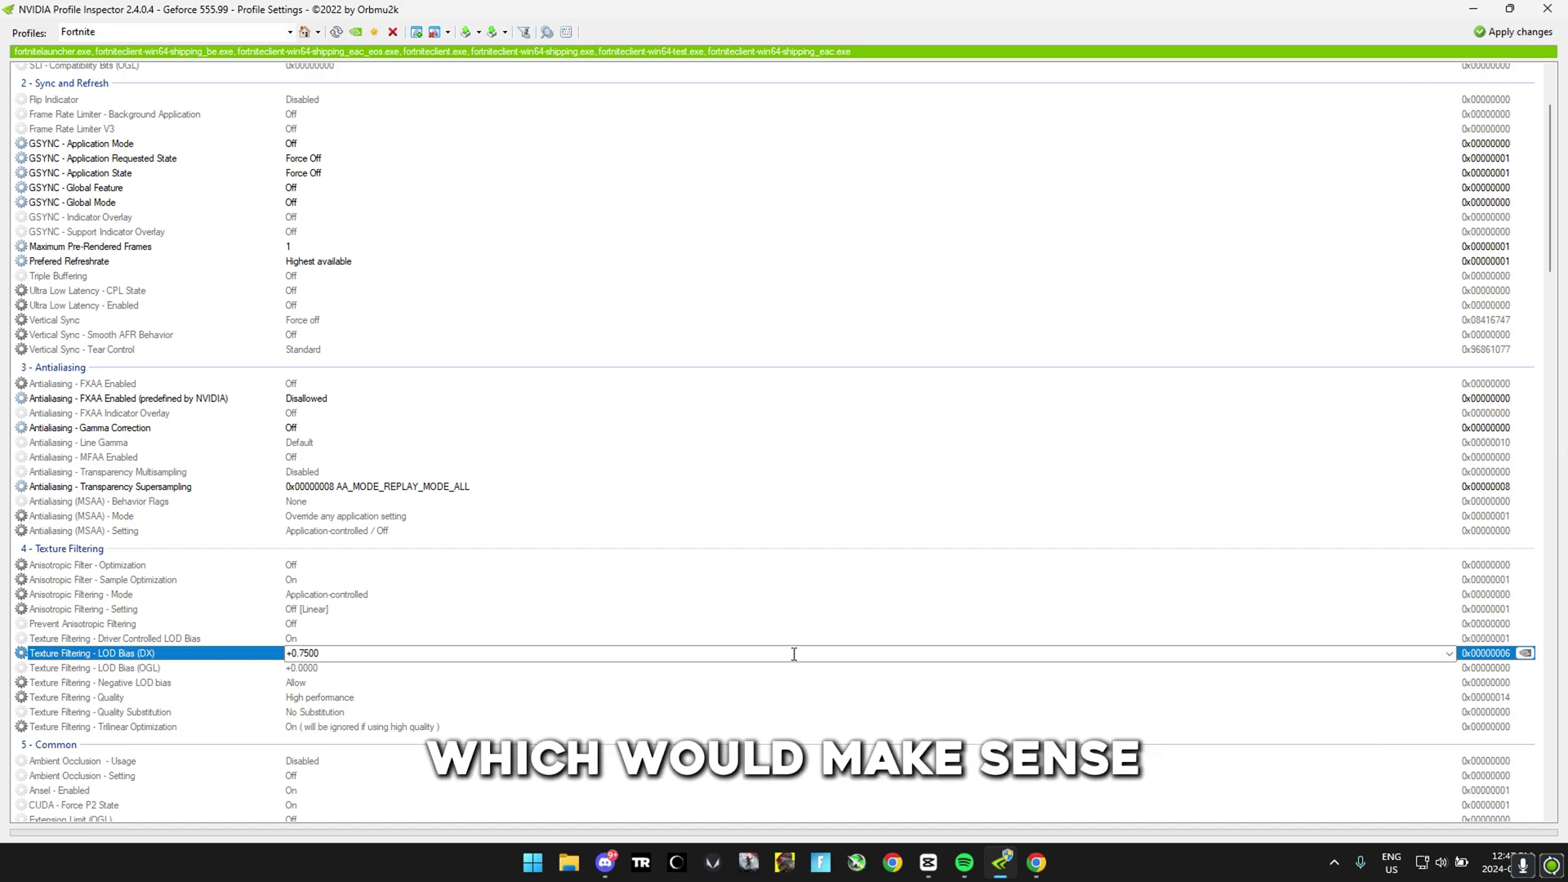
type("0x0000045")
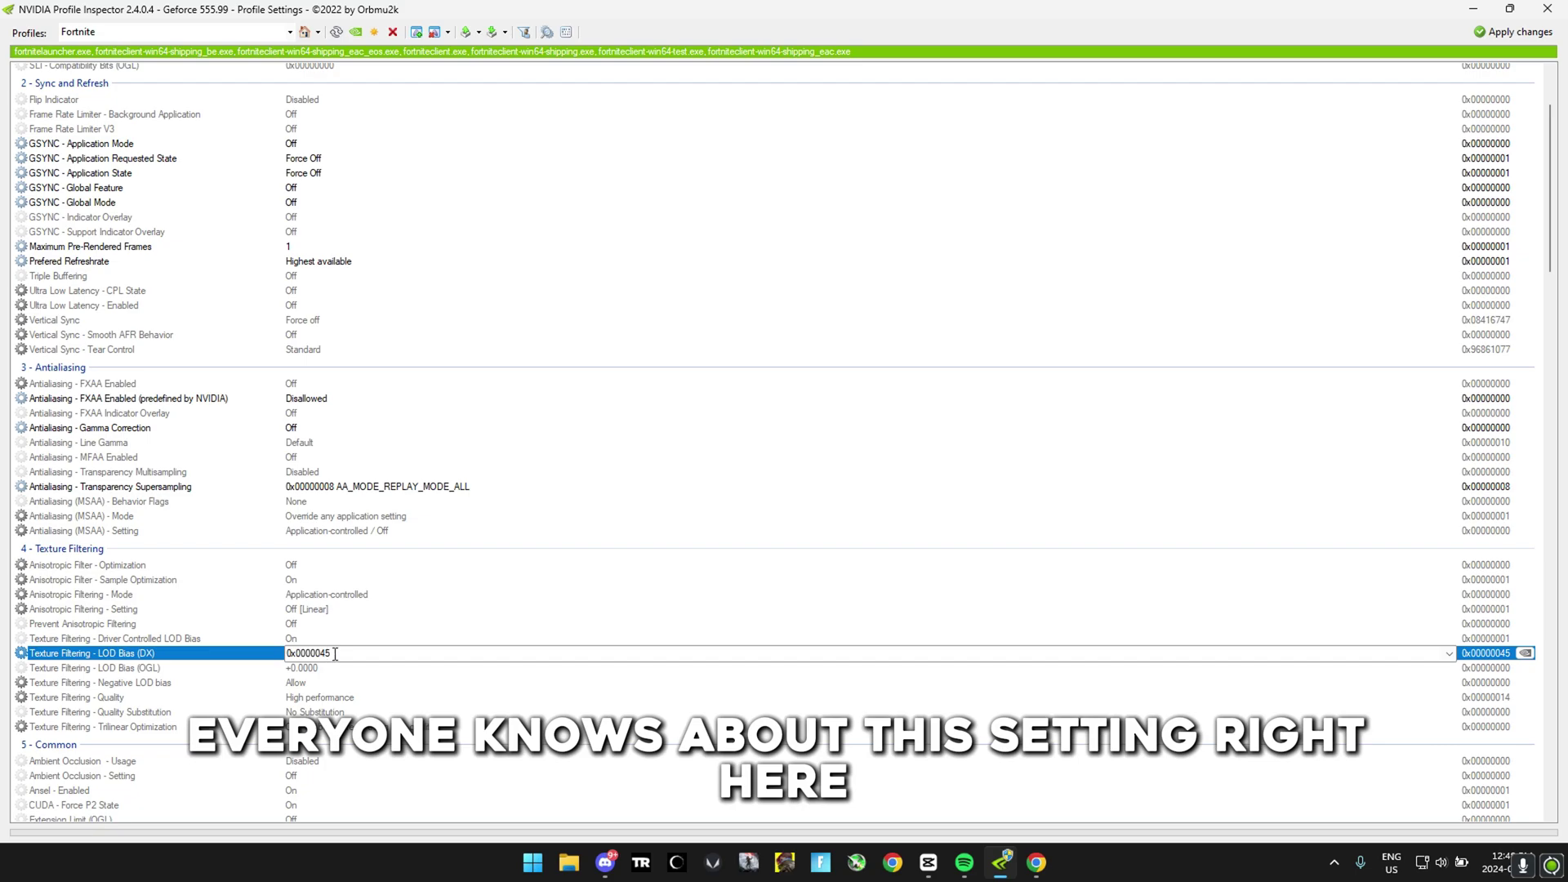
double_click(351, 653)
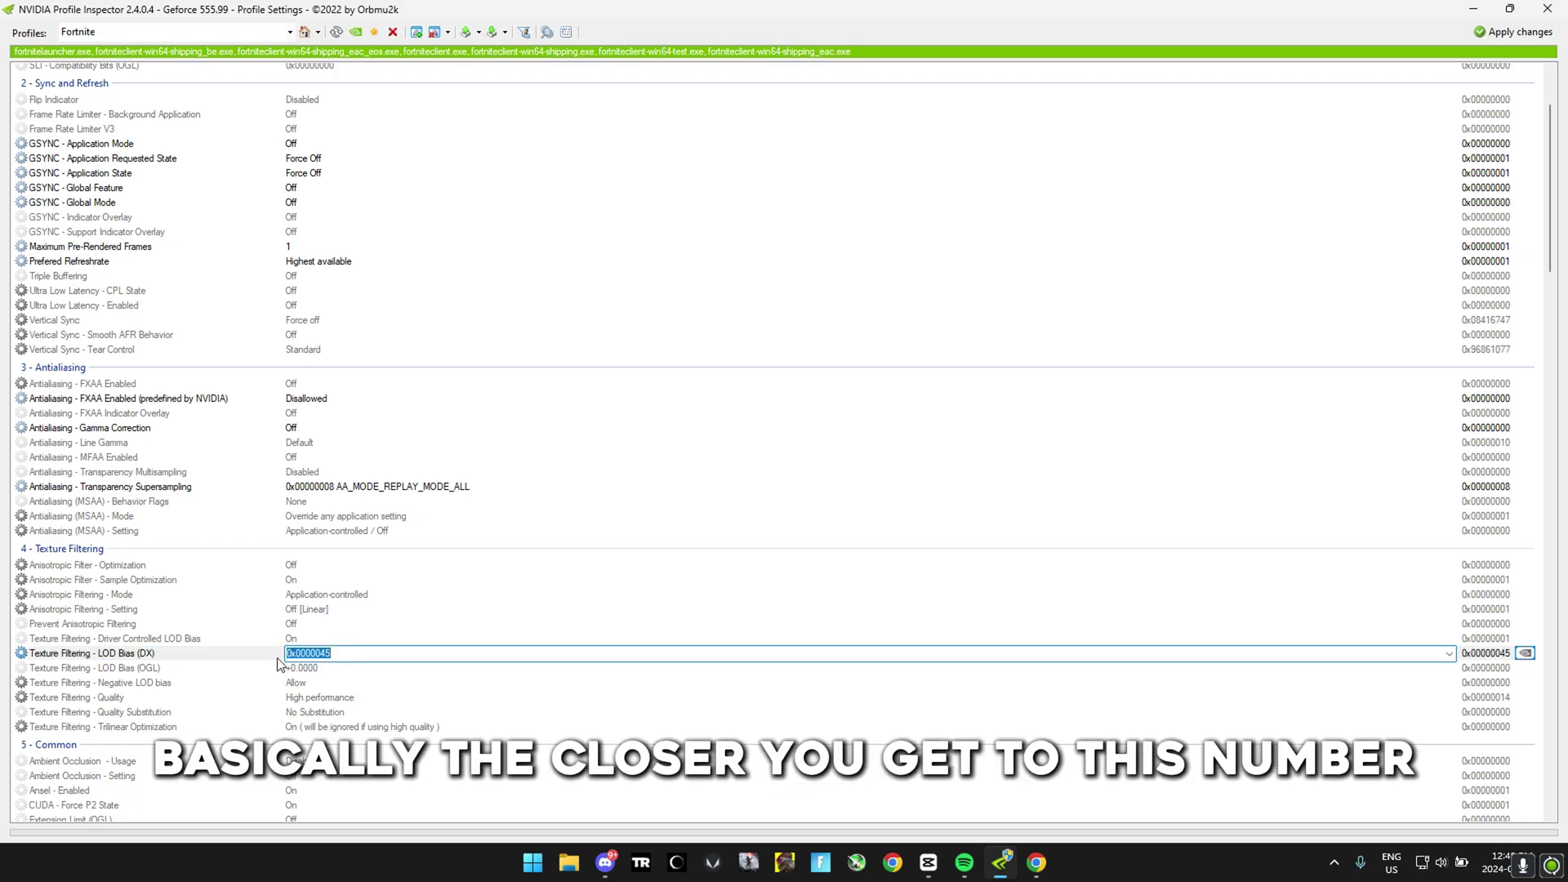
left_click(306, 653)
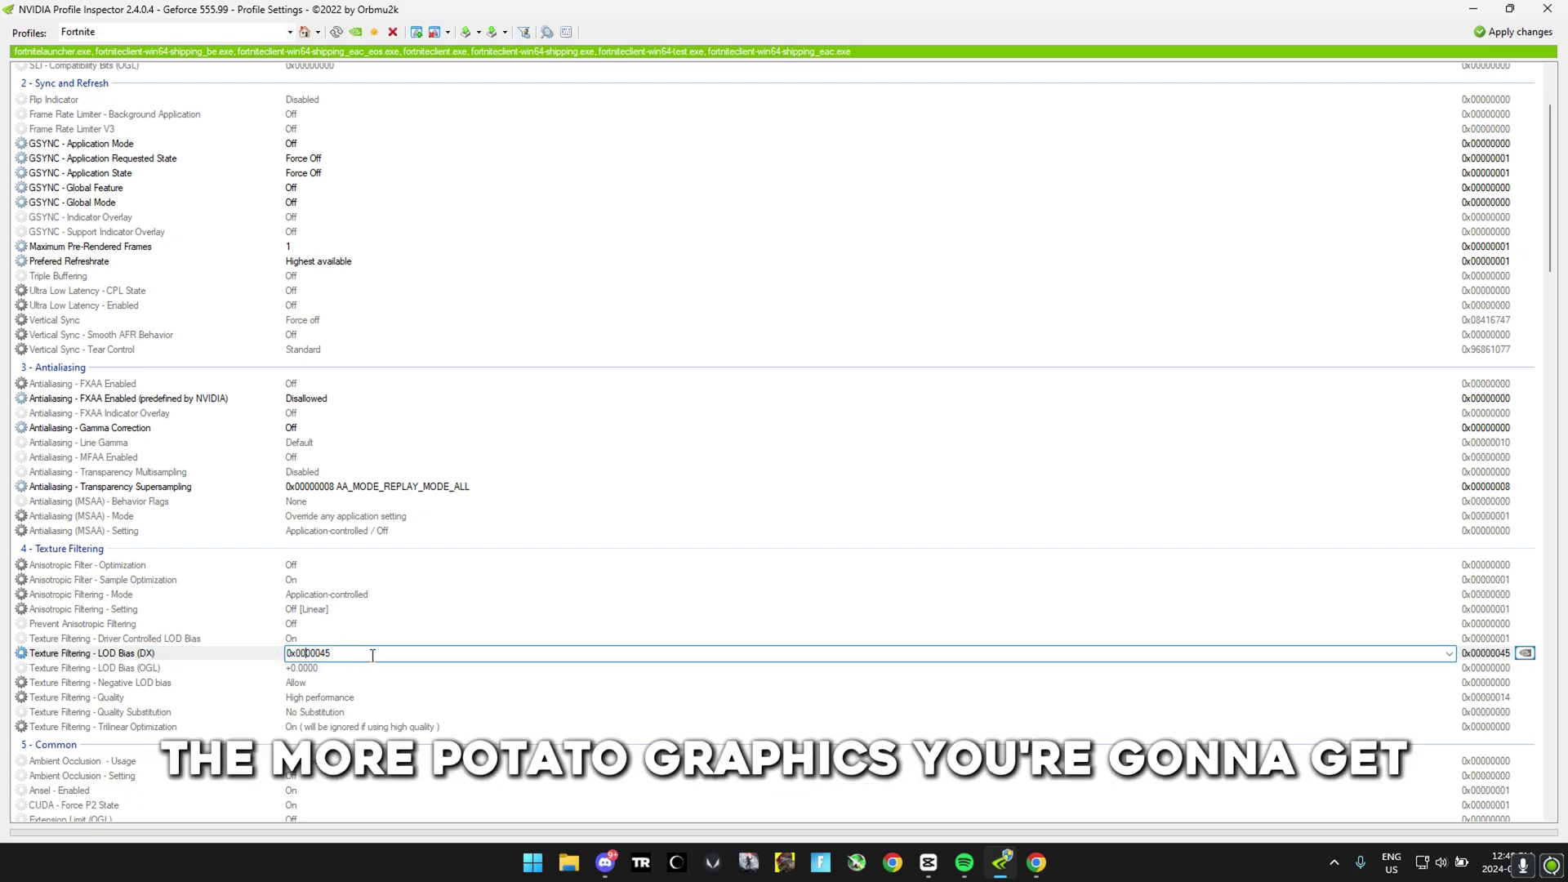
key("alt+Down")
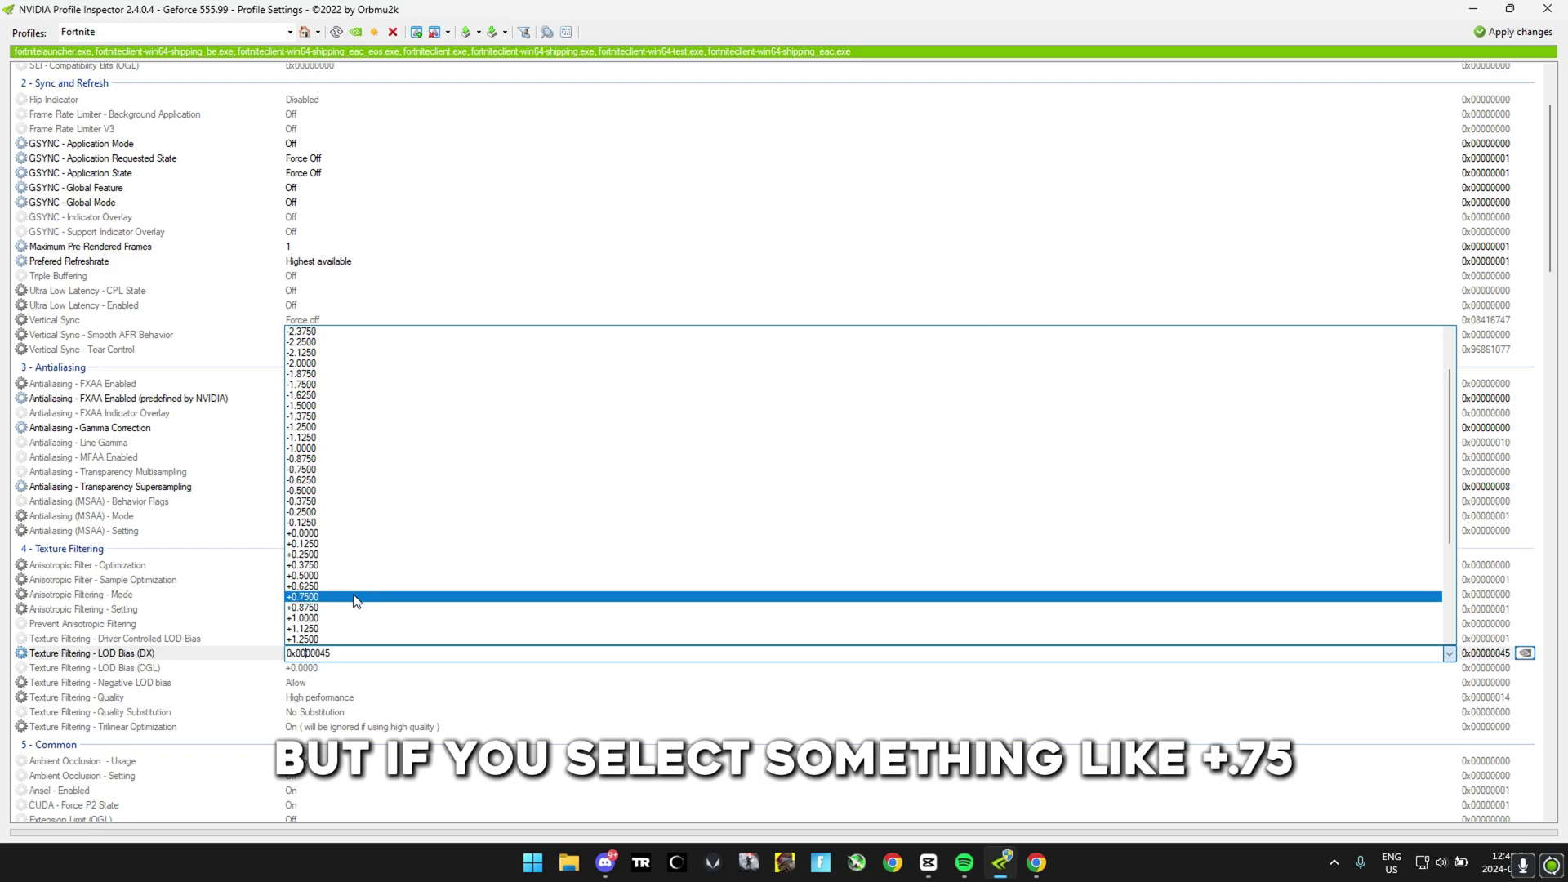
left_click(355, 602)
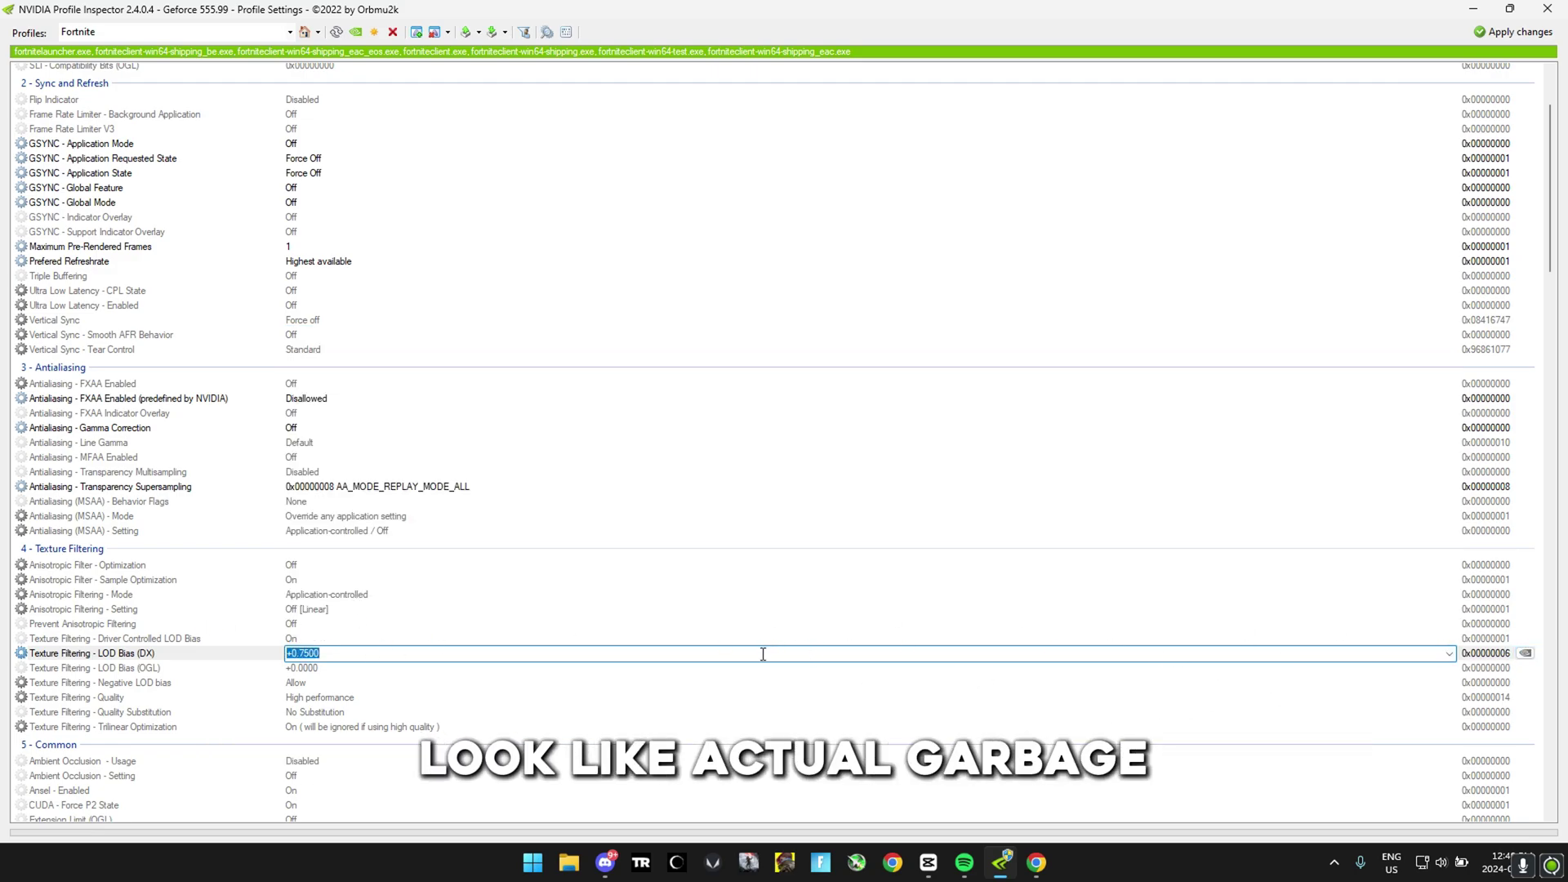
Set Negative LOD bias to Allow and Power Management Mode to Prefer maximum performance
scroll(320, 719, "up", 1)
left_click(320, 724)
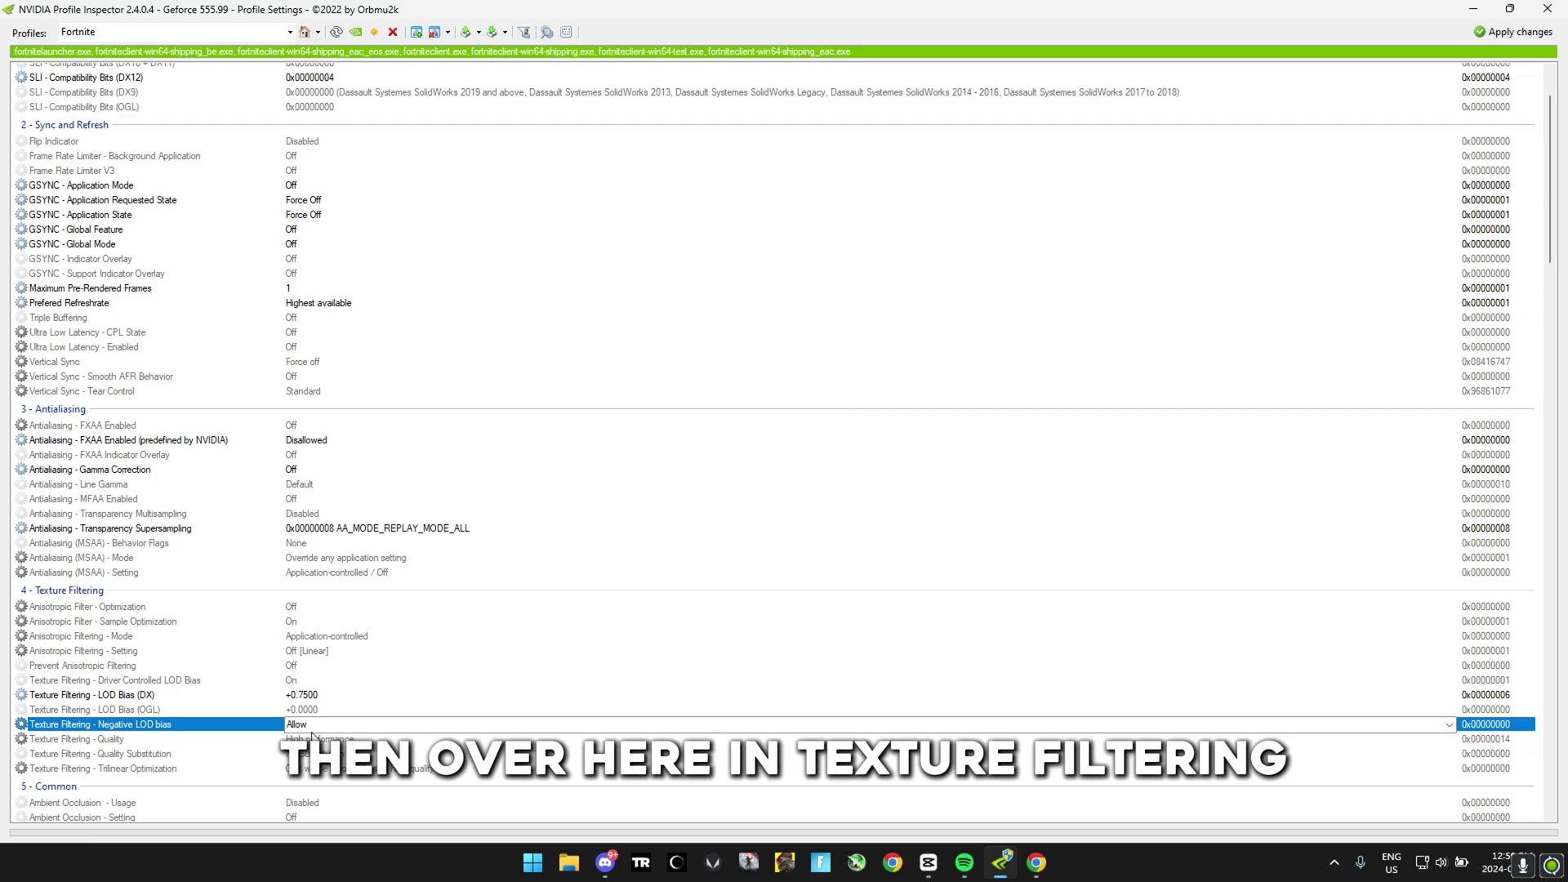
left_click(1449, 727)
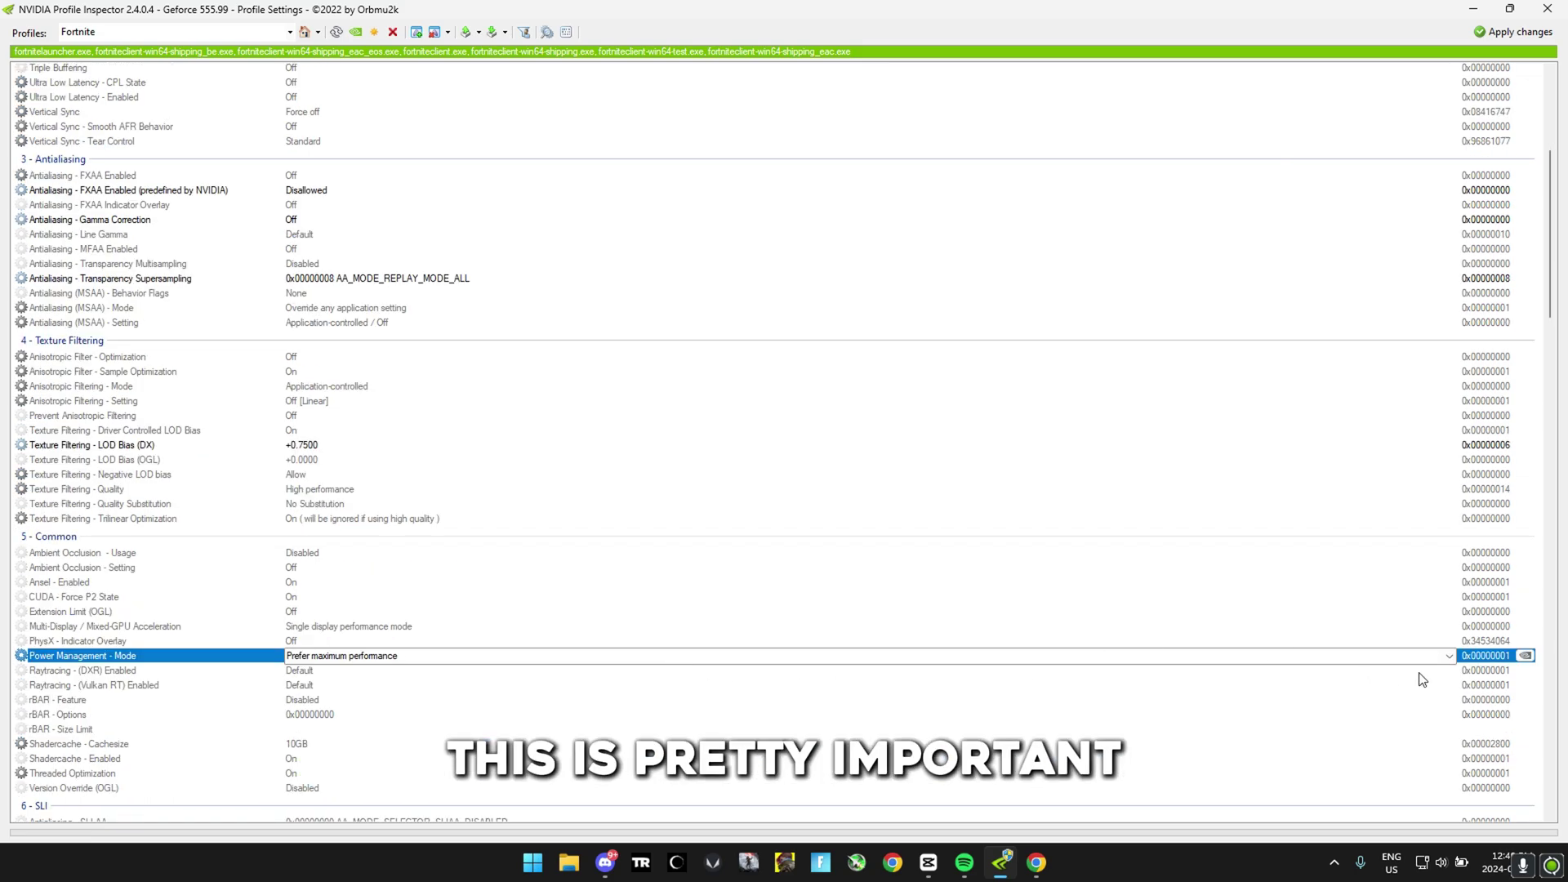
left_click(1449, 657)
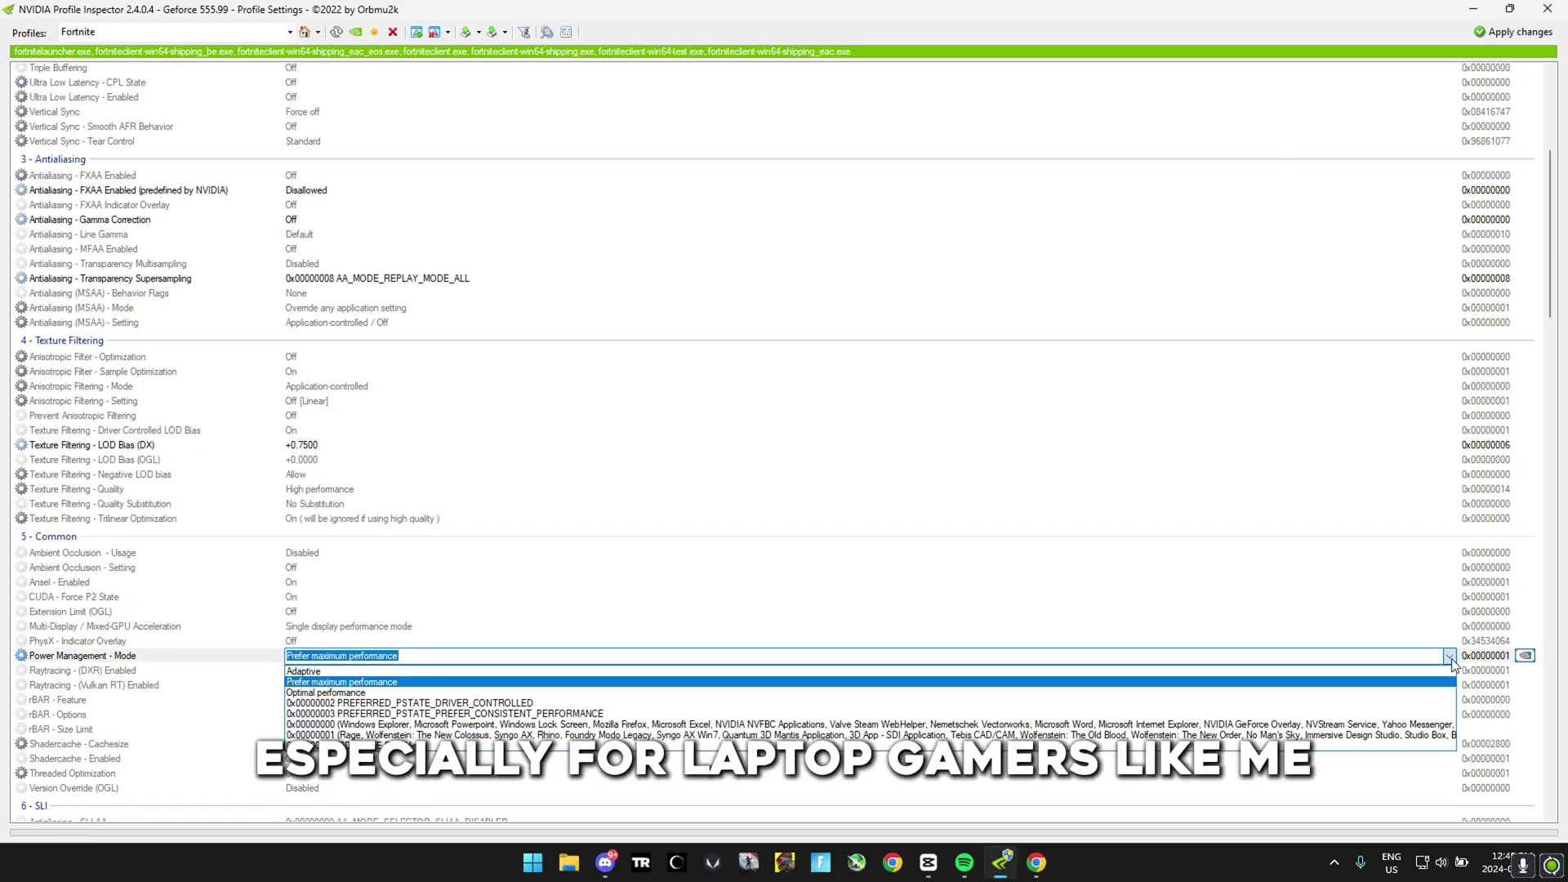
left_click(1451, 660)
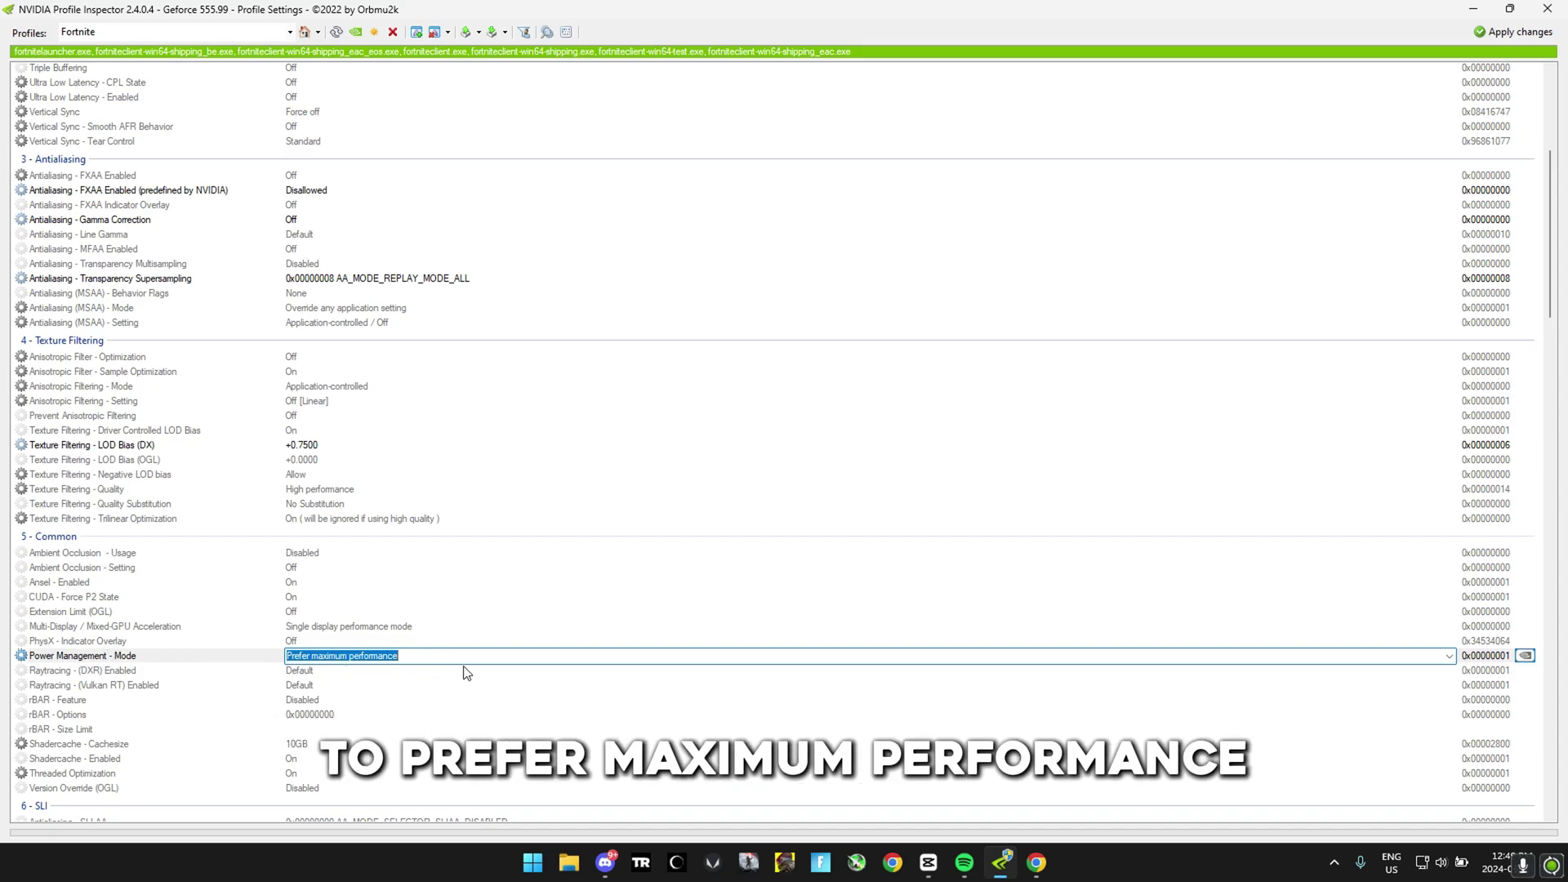
Keep Shadercache - Cachesize at 10GB (0x00002800)
scroll(1394, 660, "down", 1)
left_click(1348, 703)
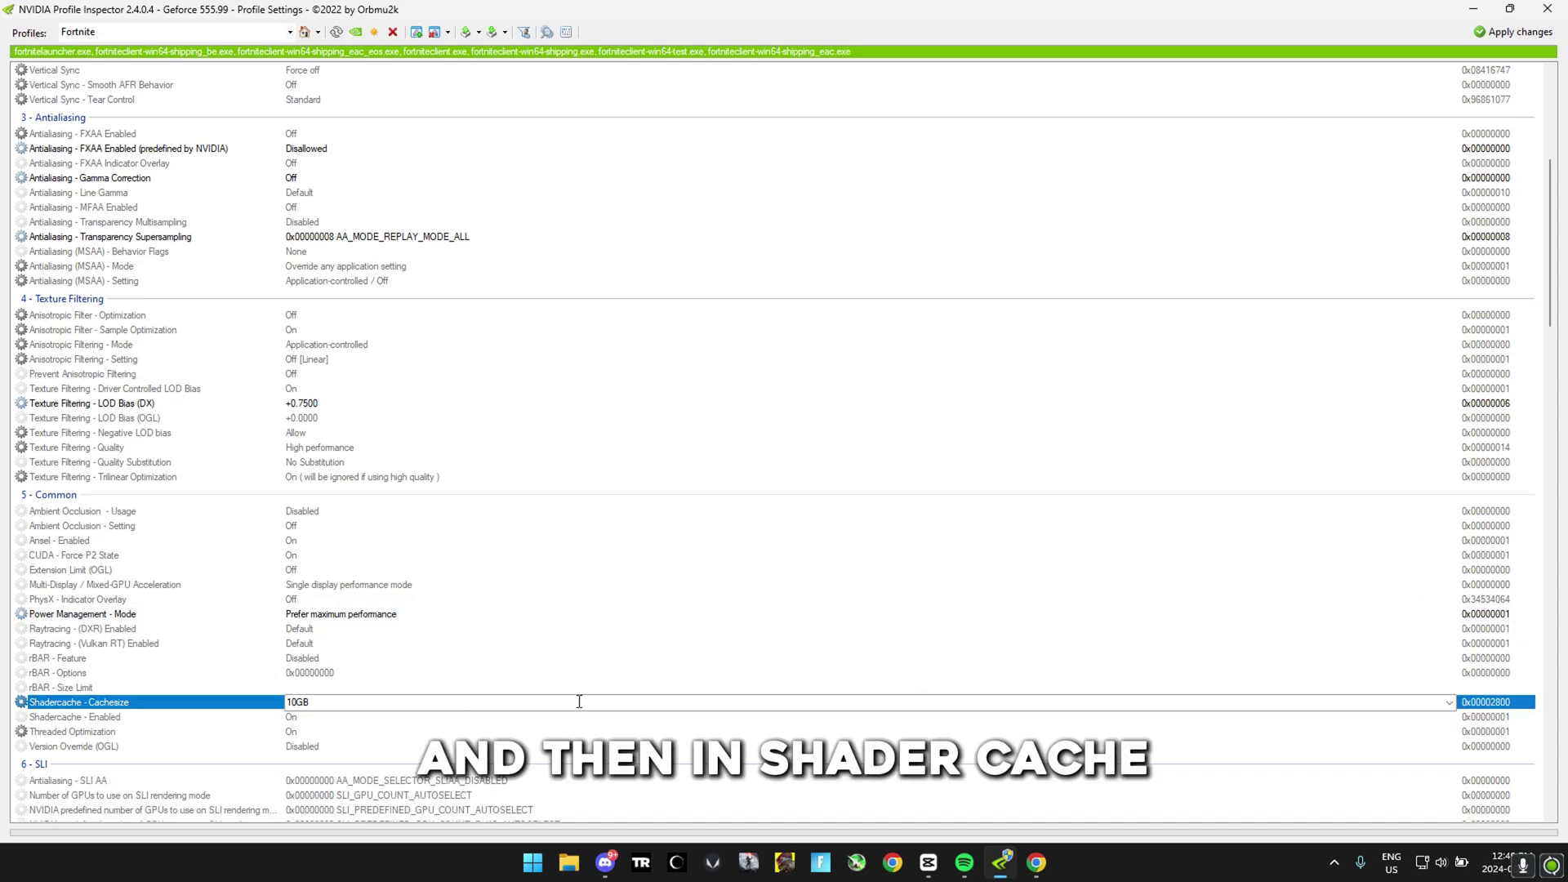
left_click(1444, 708)
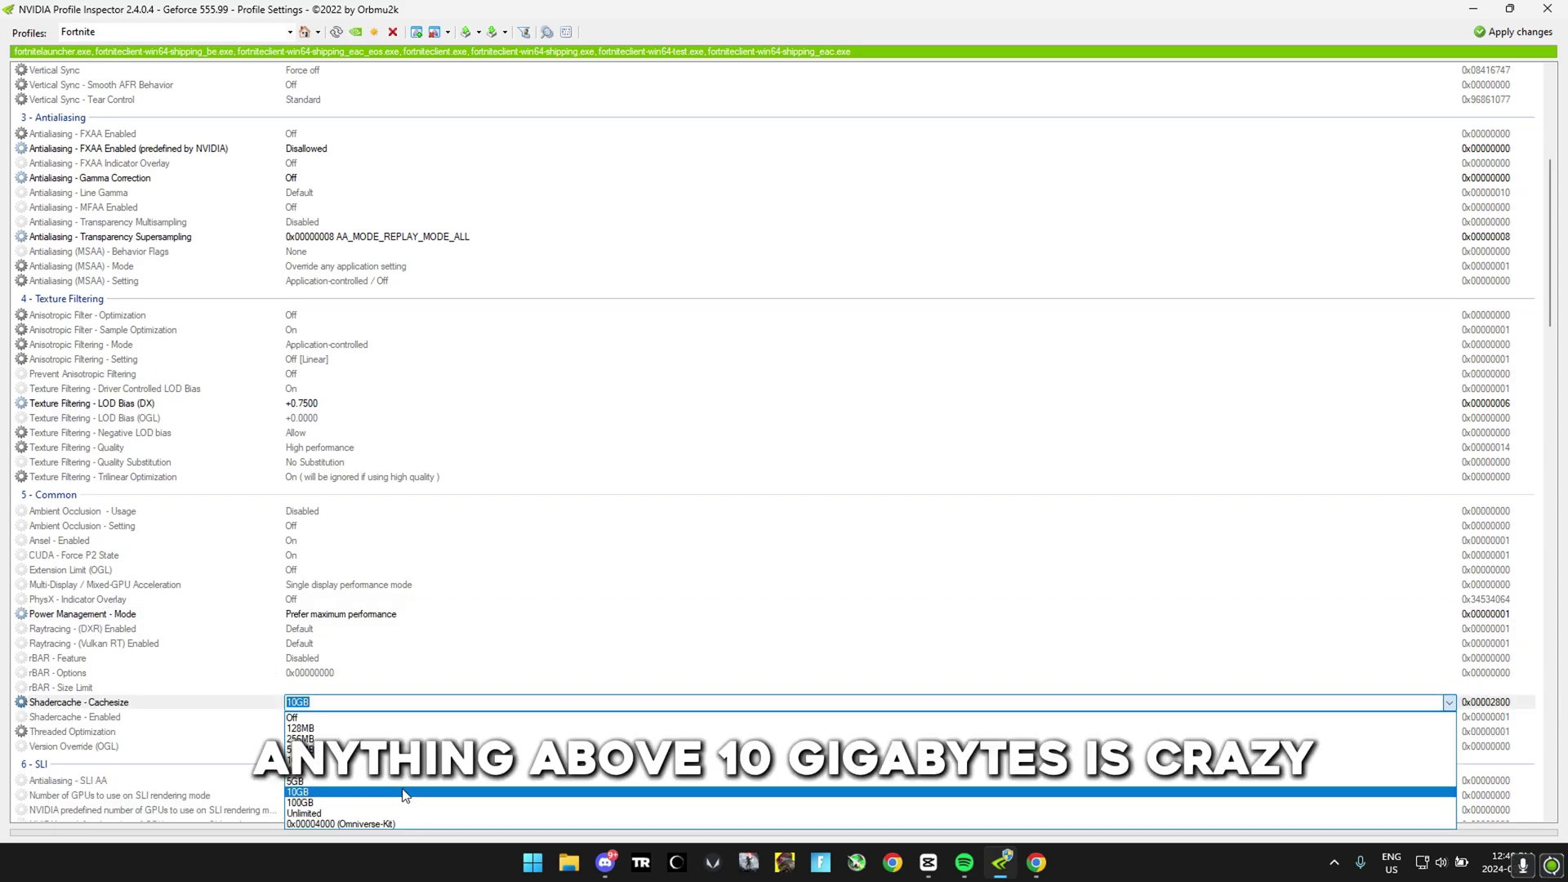
left_click(1444, 701)
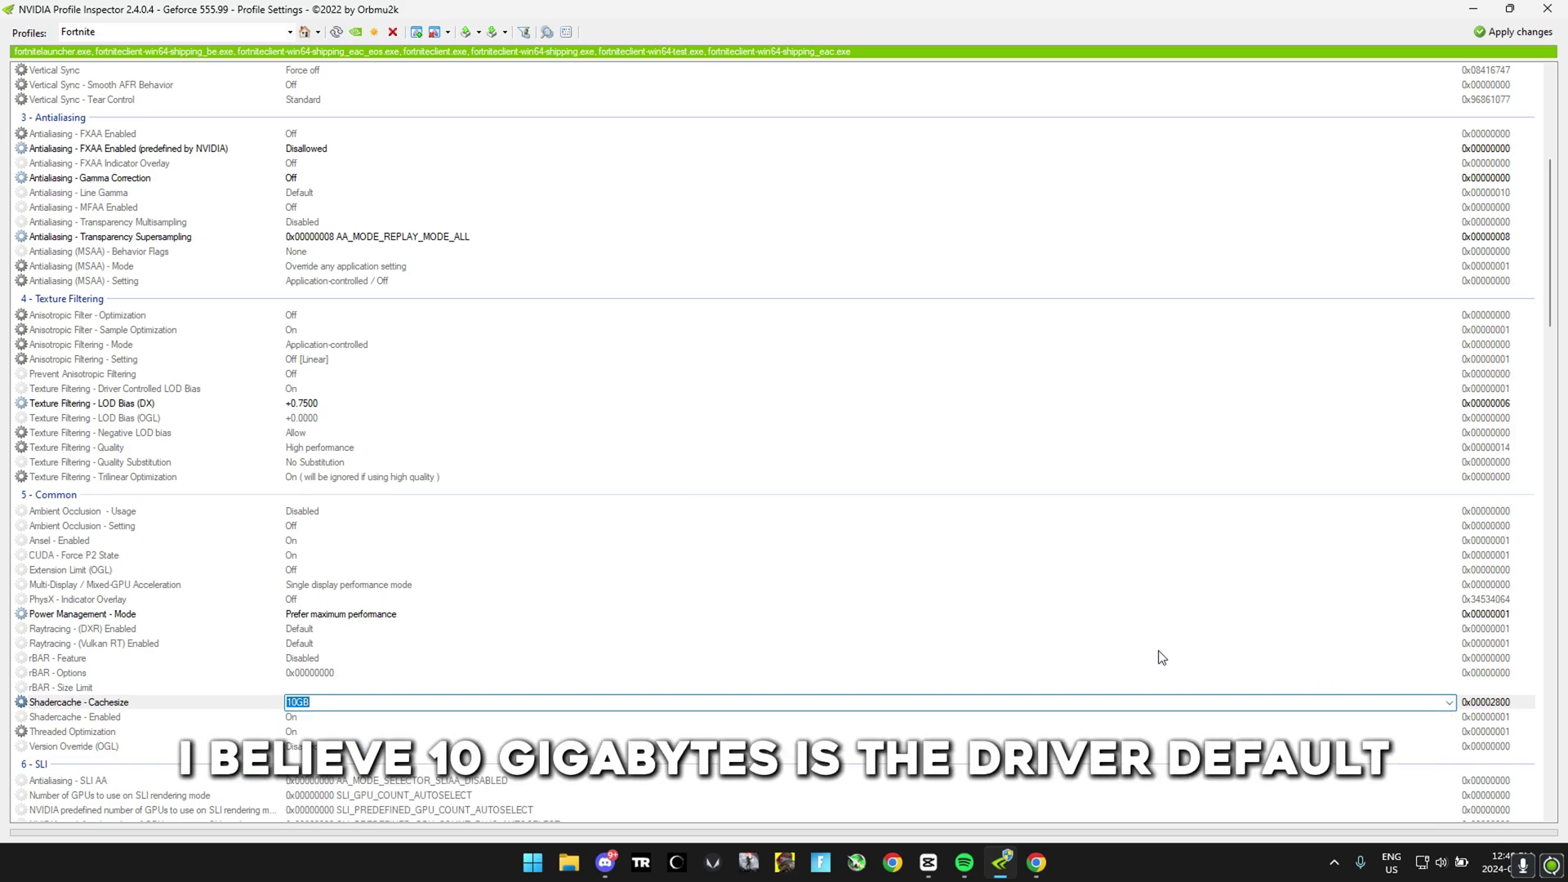
left_click(1449, 702)
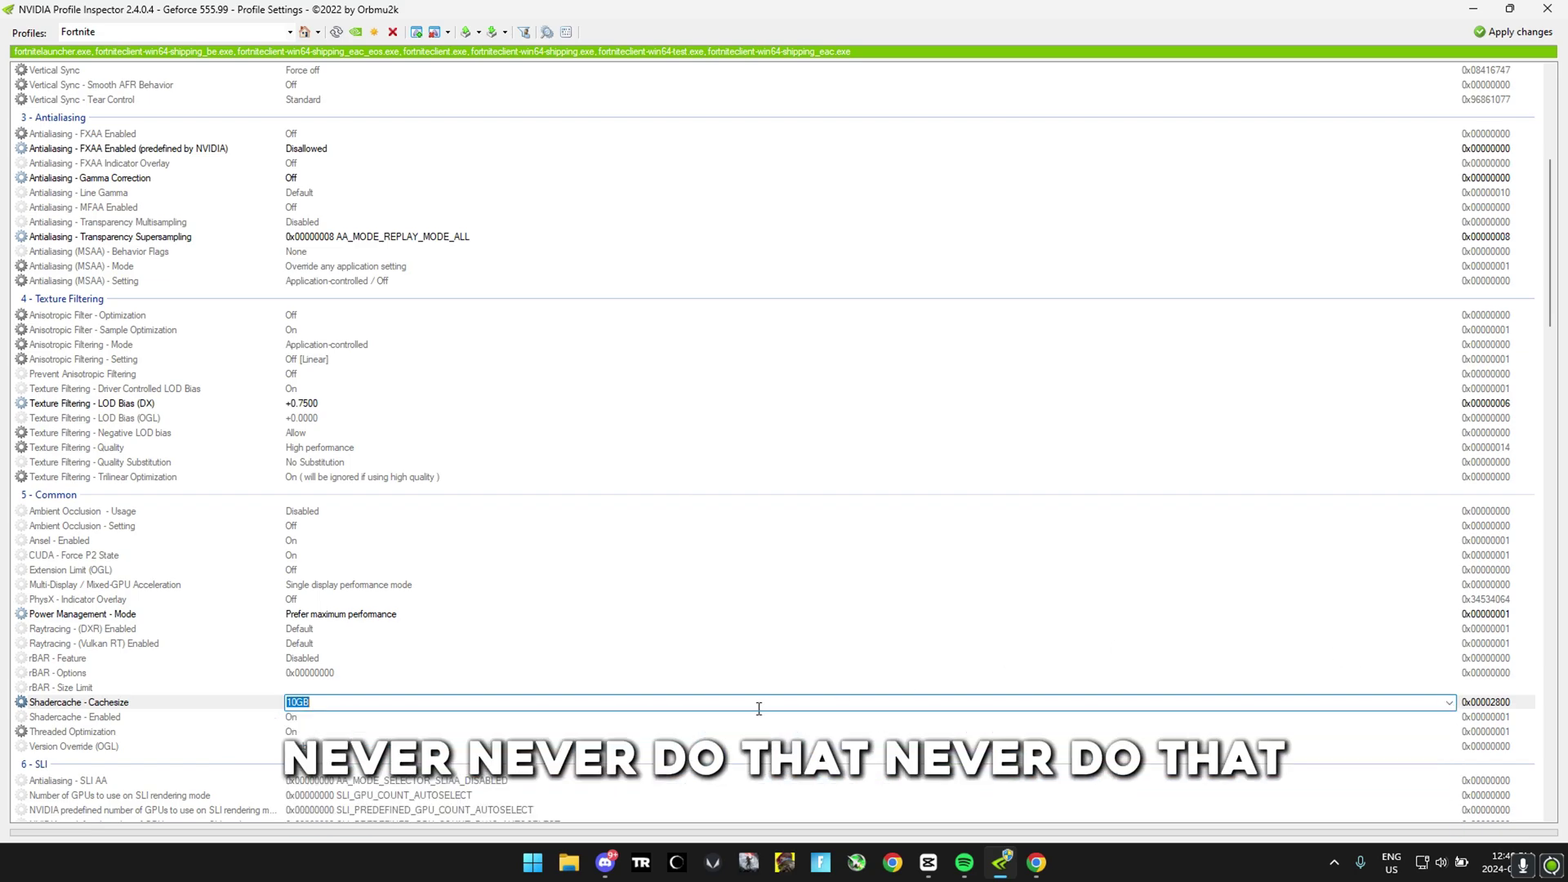
left_click(1449, 703)
scroll(612, 731, "down", 1)
left_click(1449, 690)
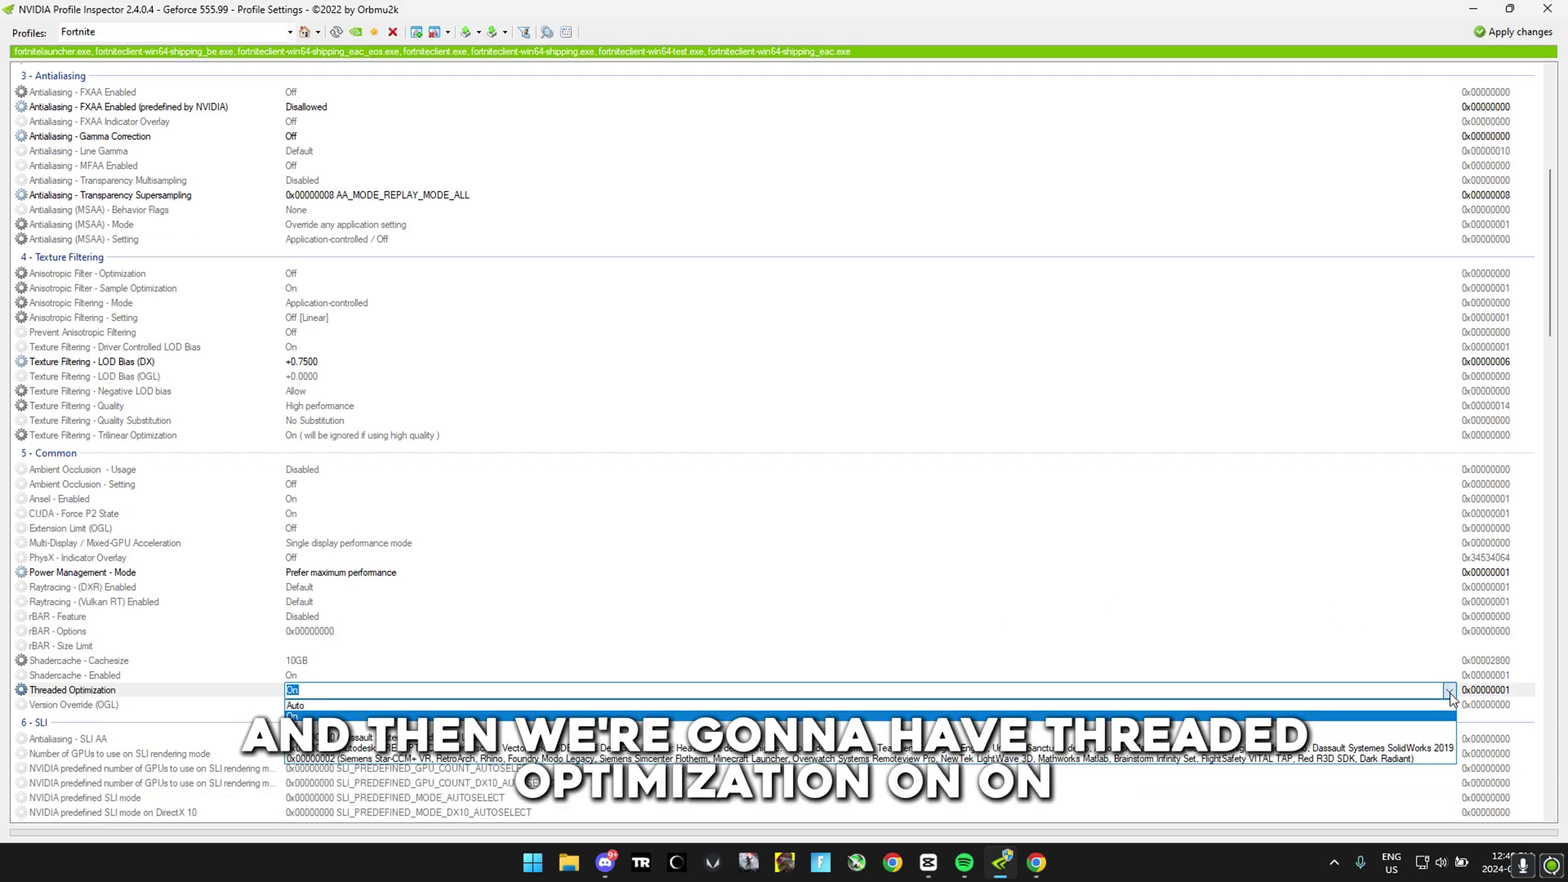
Confirm Threaded Optimization is On and review the remaining Fortnite profile settings
left_click(1449, 692)
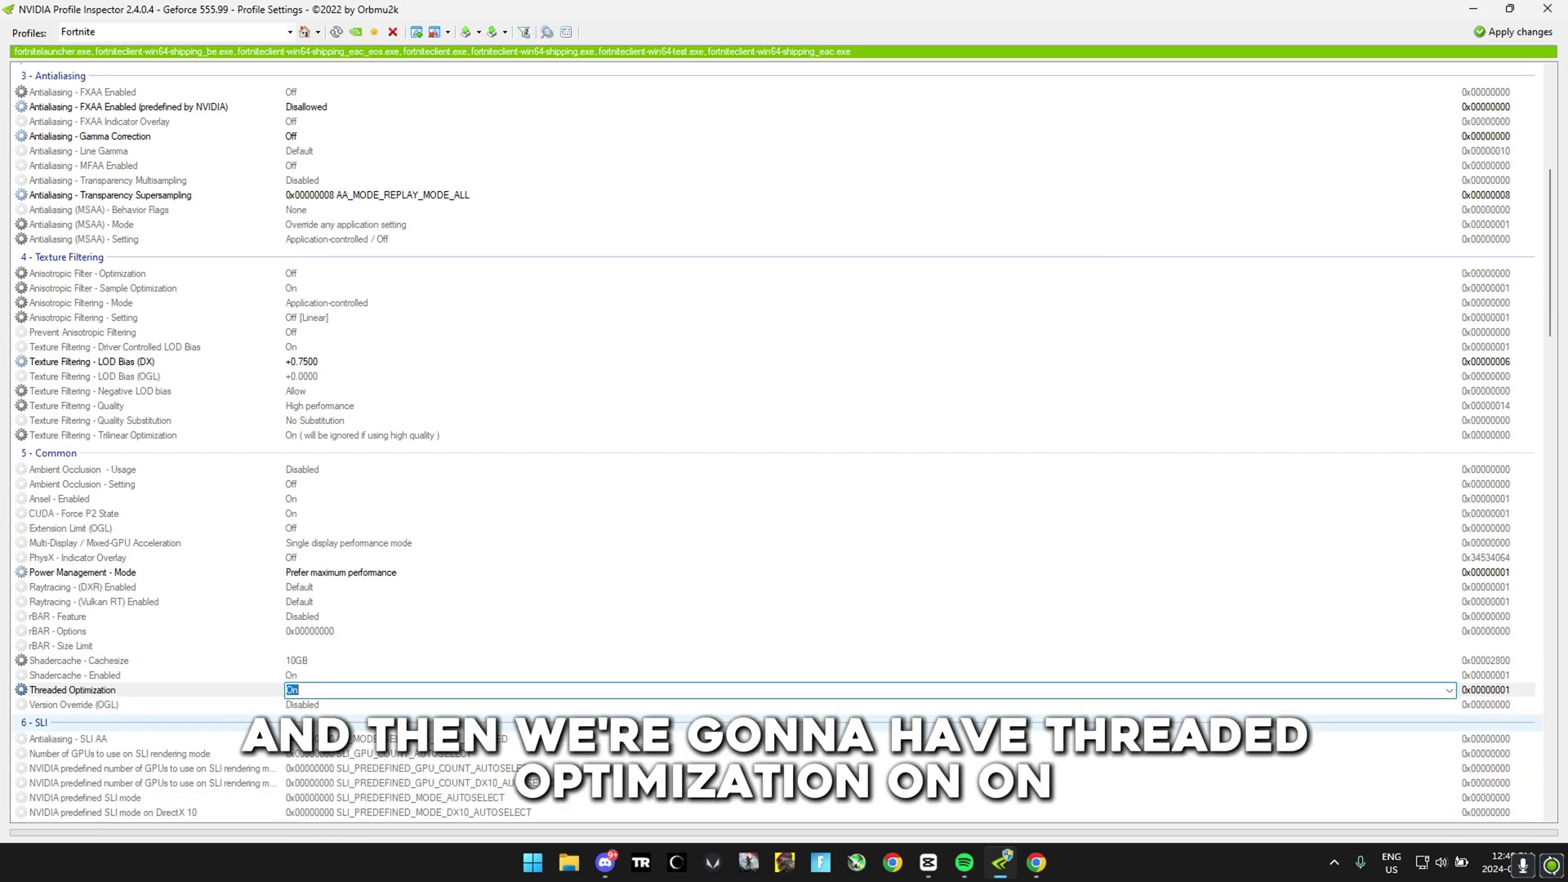
left_click(115, 695)
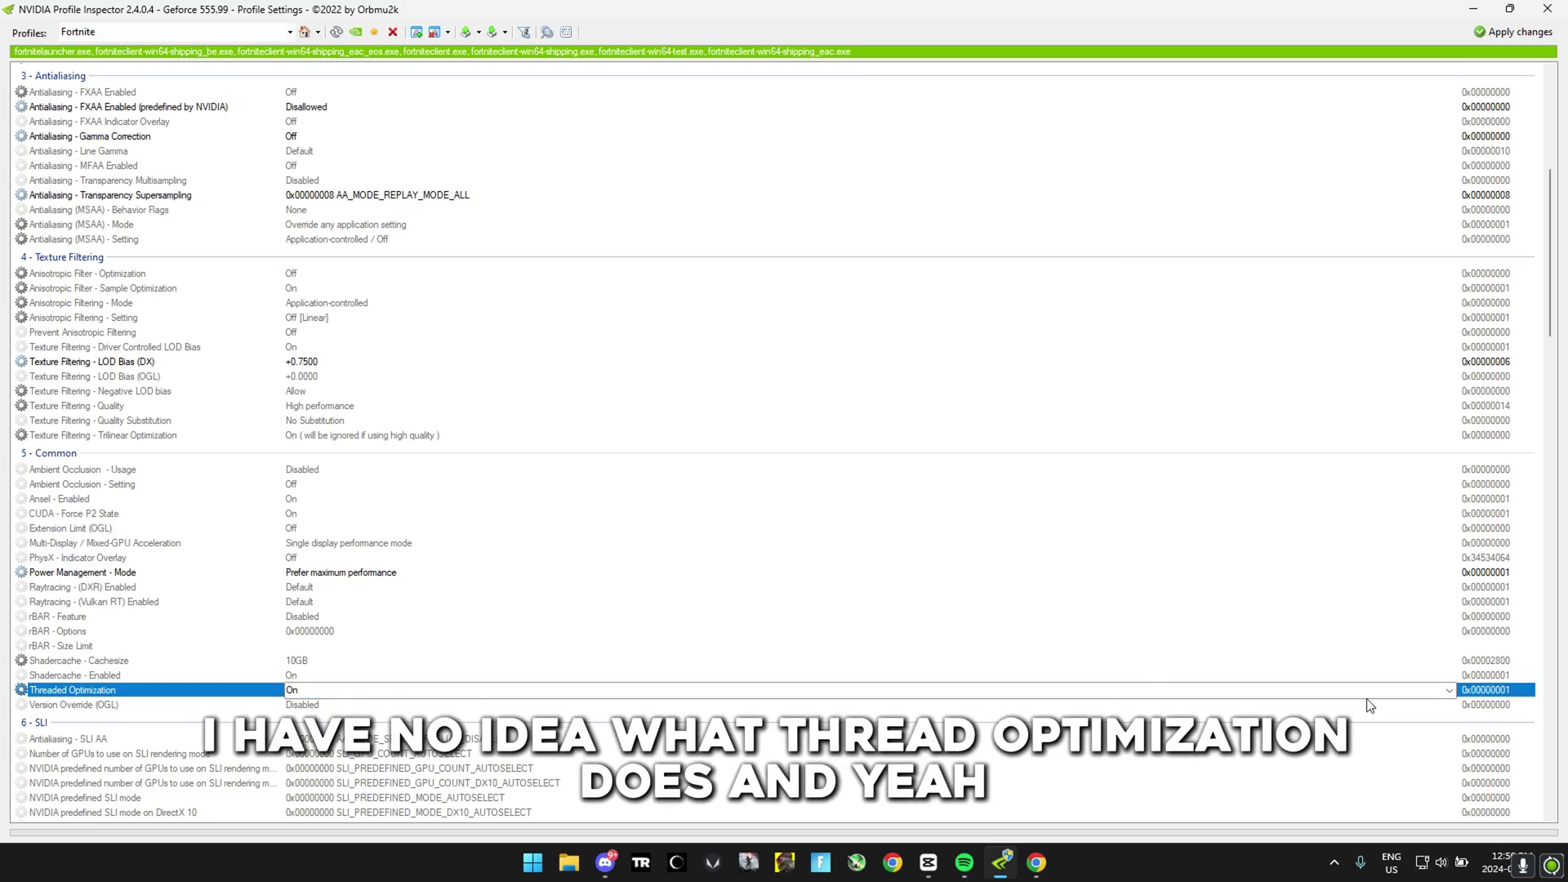
scroll(822, 615, "down", 20)
scroll(778, 603, "up", 10)
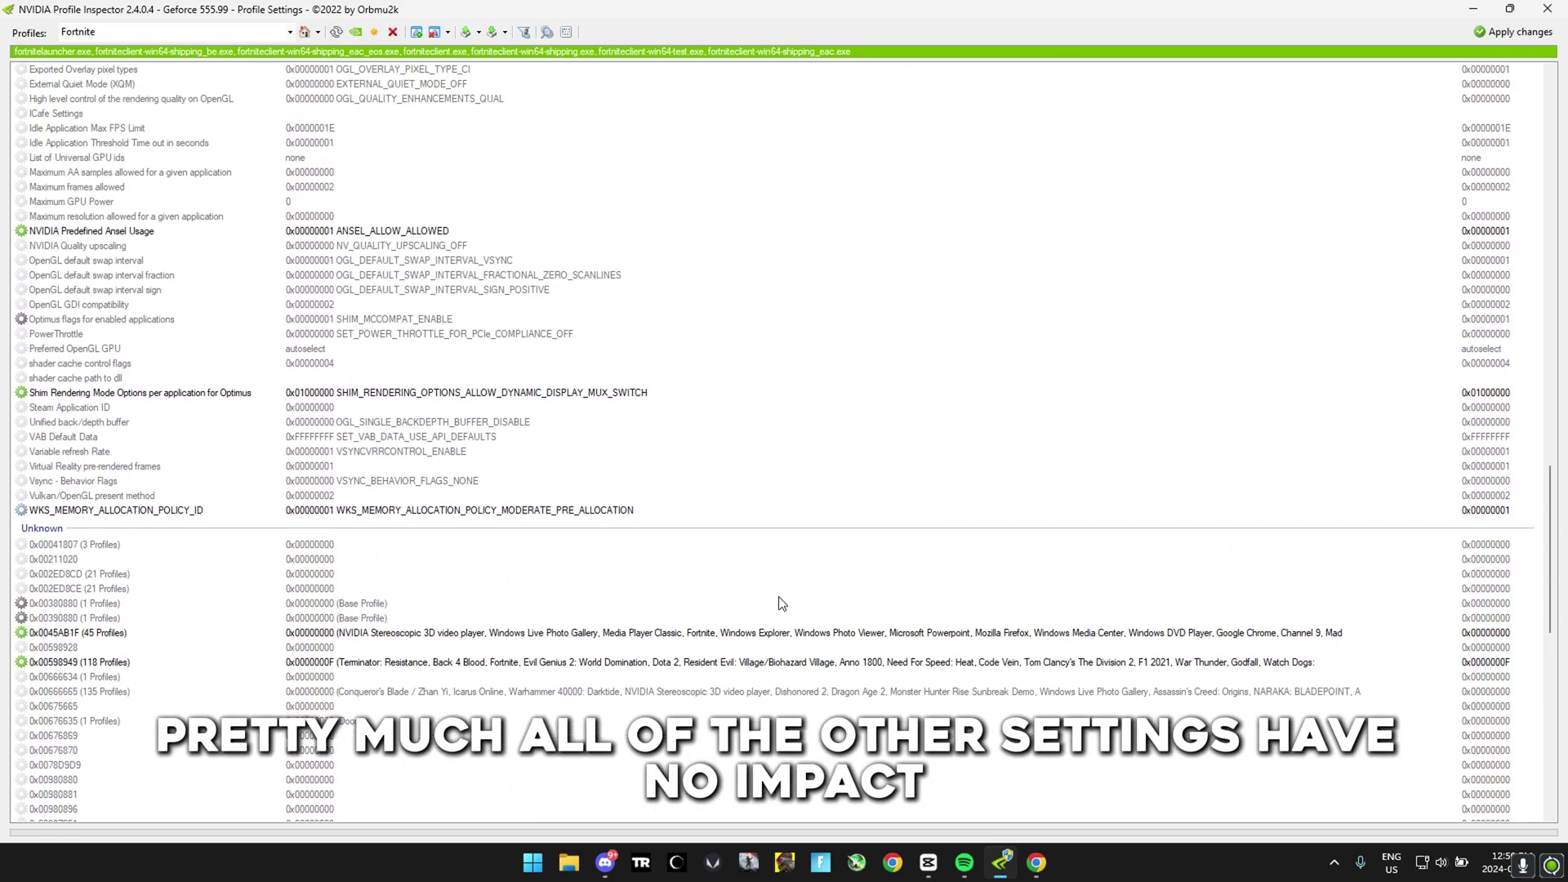
scroll(778, 603, "up", 10)
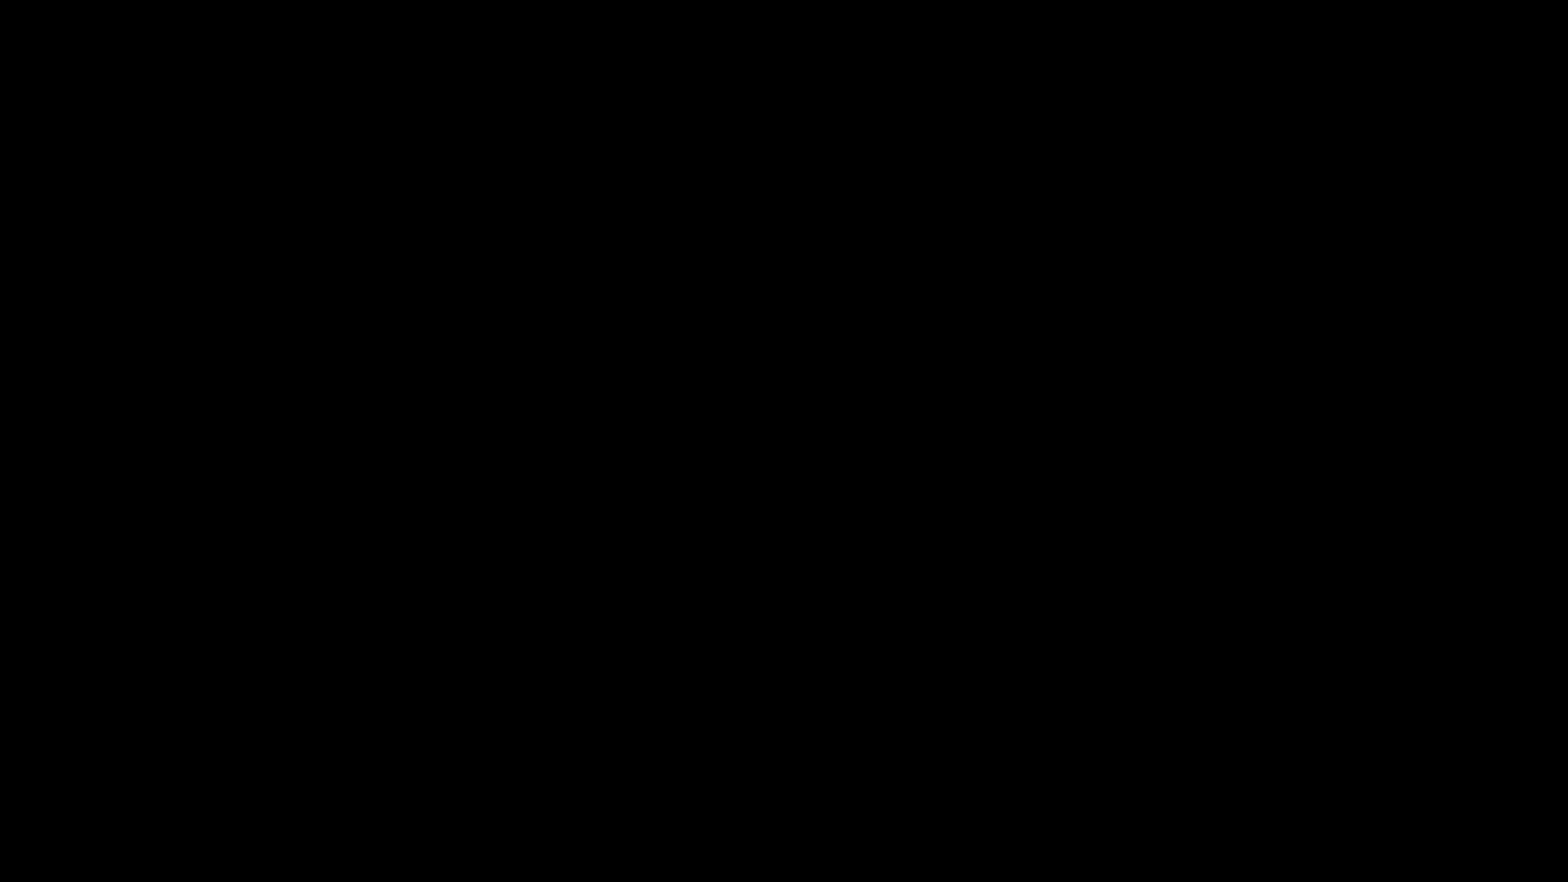